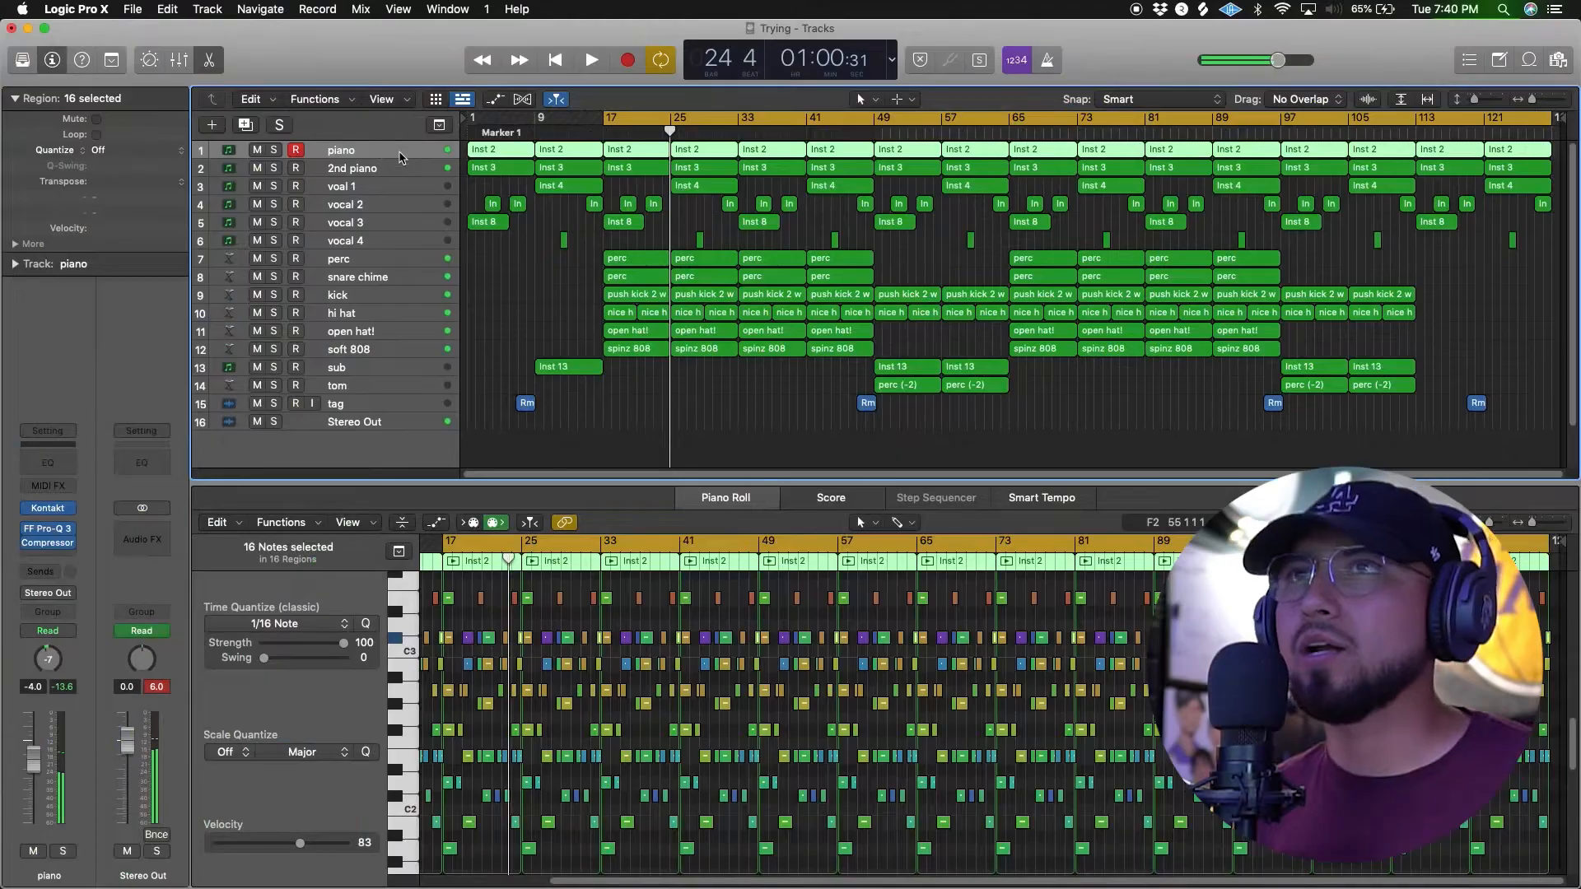
- Extend the start of the cycle range back to bar 1 and play the piano track soloed
left_click(401, 157)
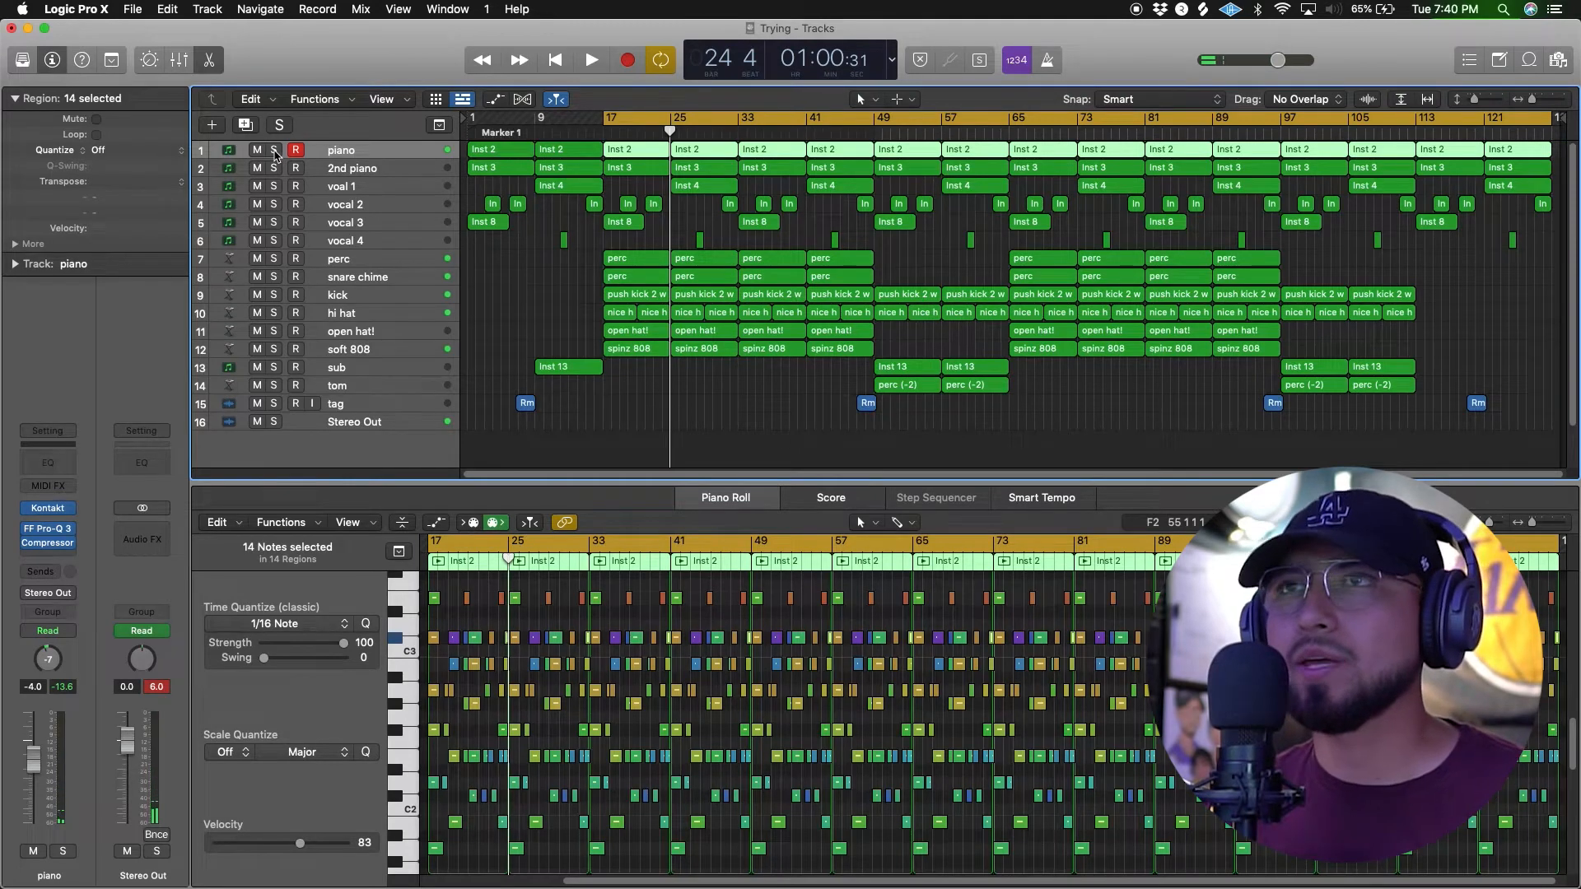
left_click_drag(606, 119, 441, 123)
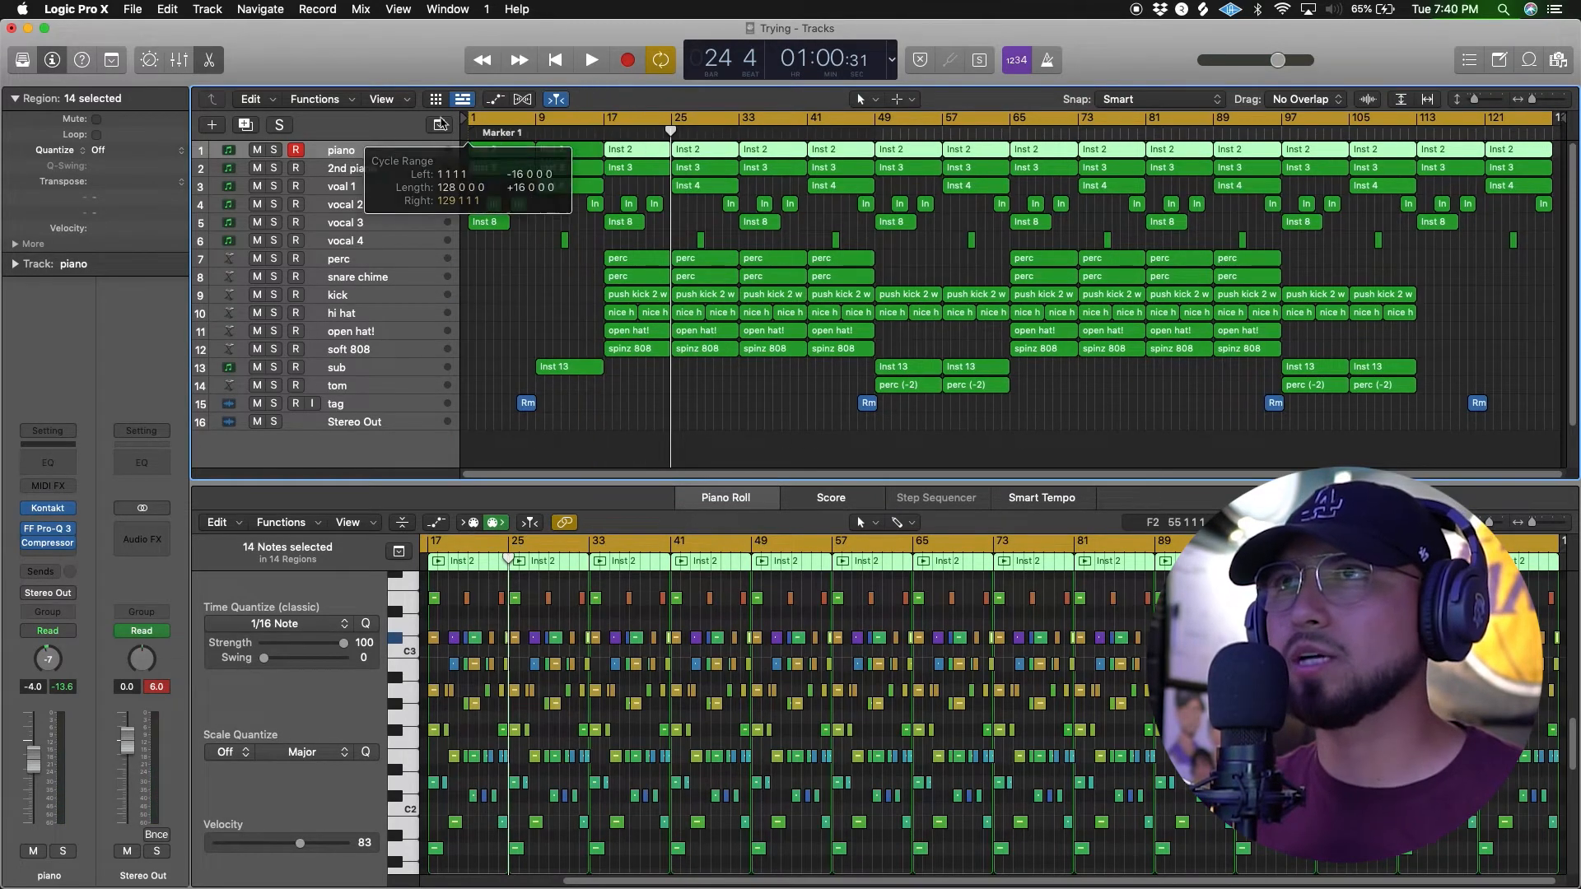
left_click(593, 60)
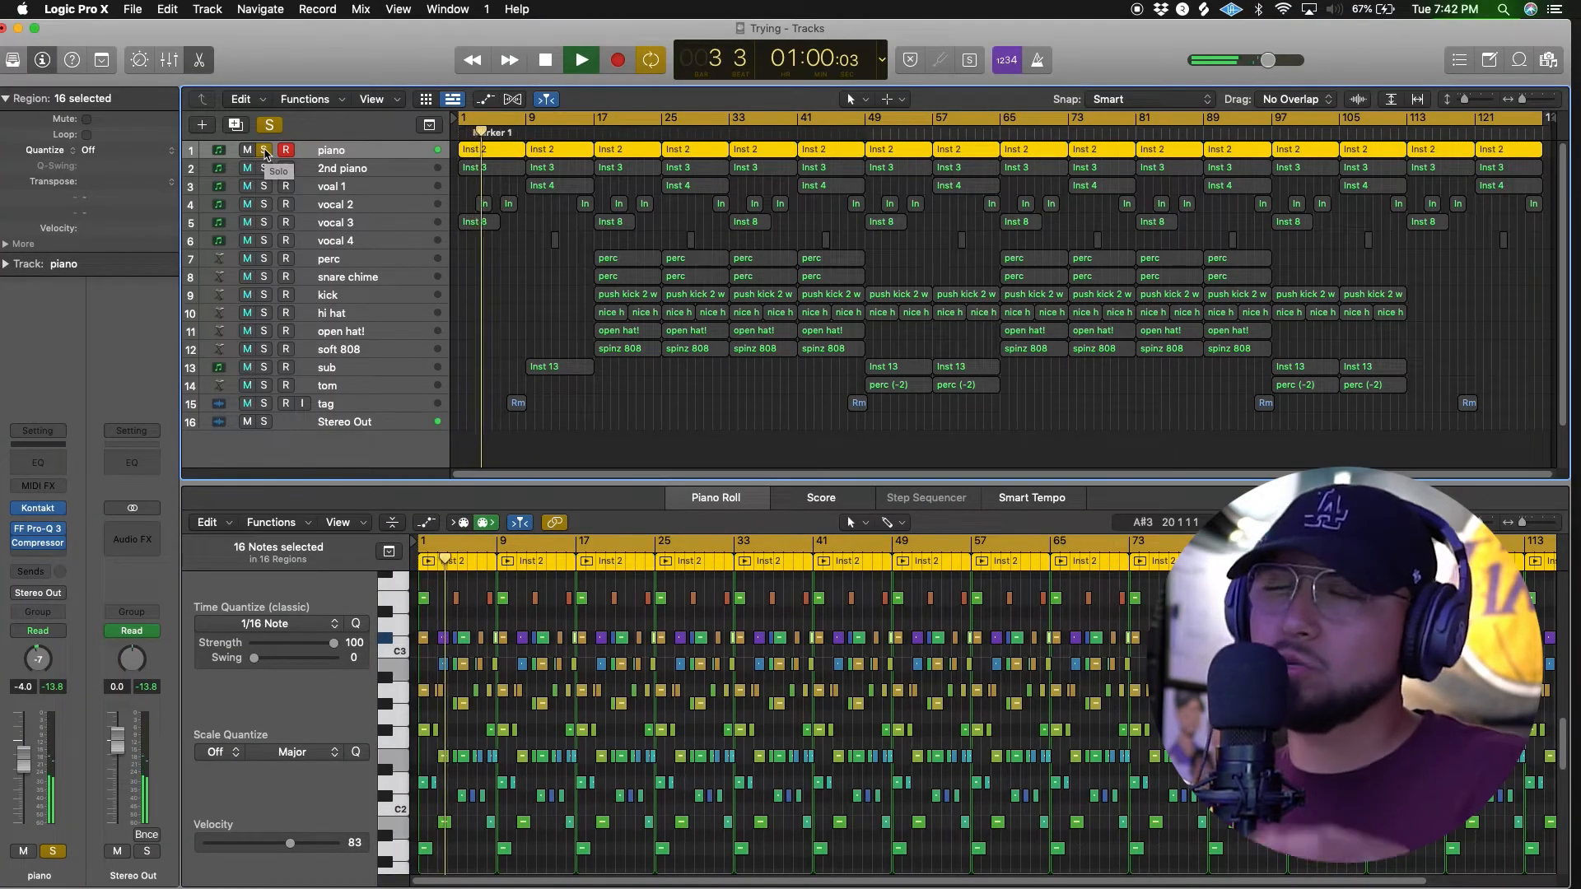
left_click(264, 151)
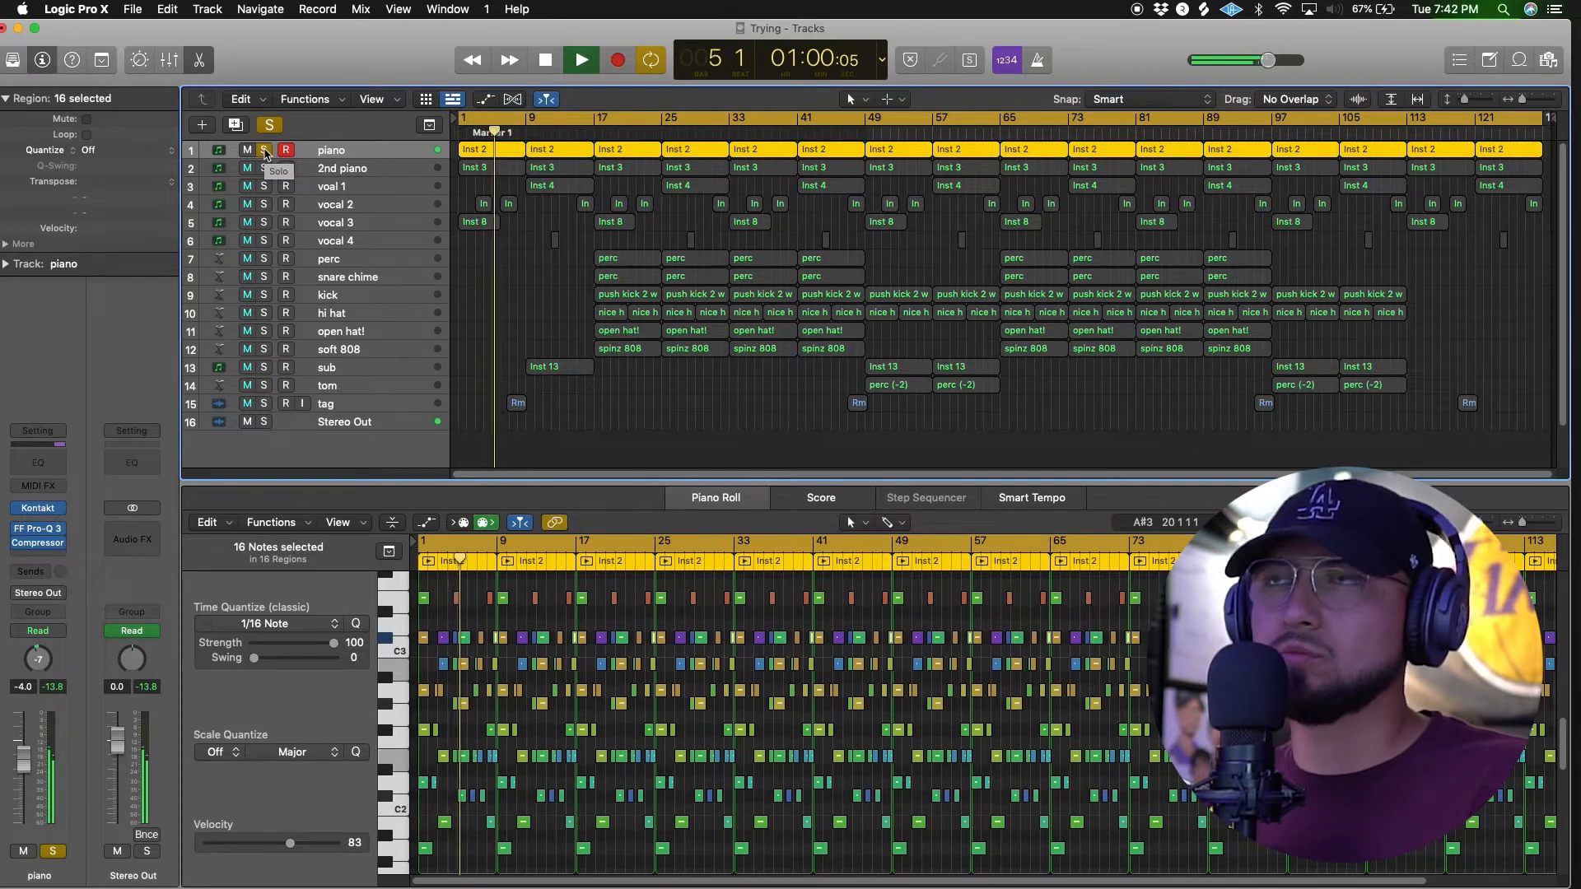
key("space")
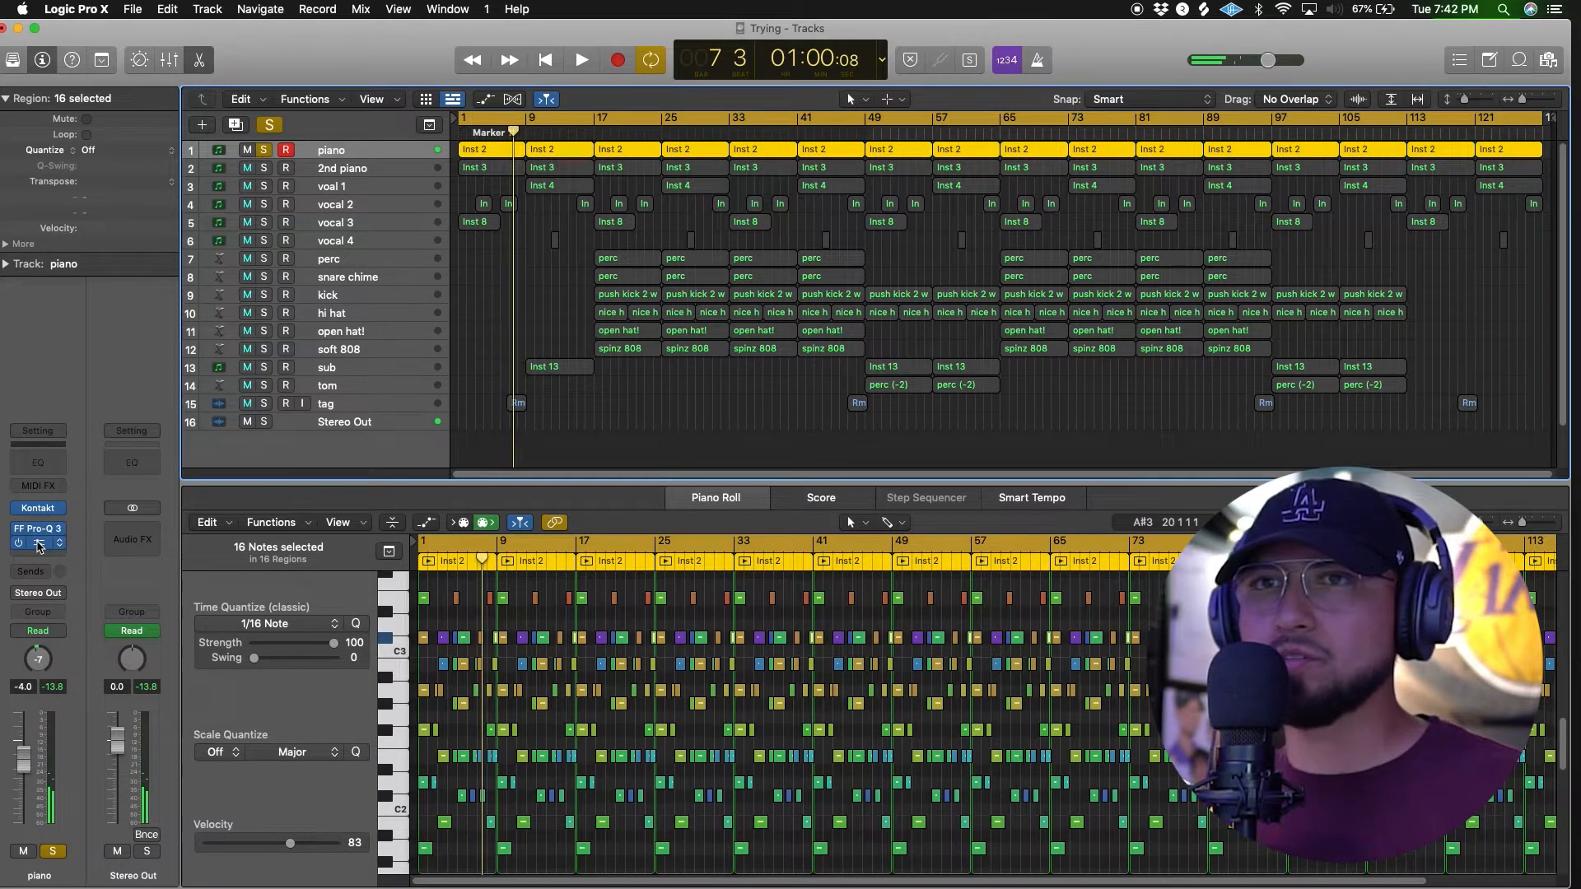
- Review the settings of the Compressor and FF Pro-Q 3 on the piano track
left_click(69, 544)
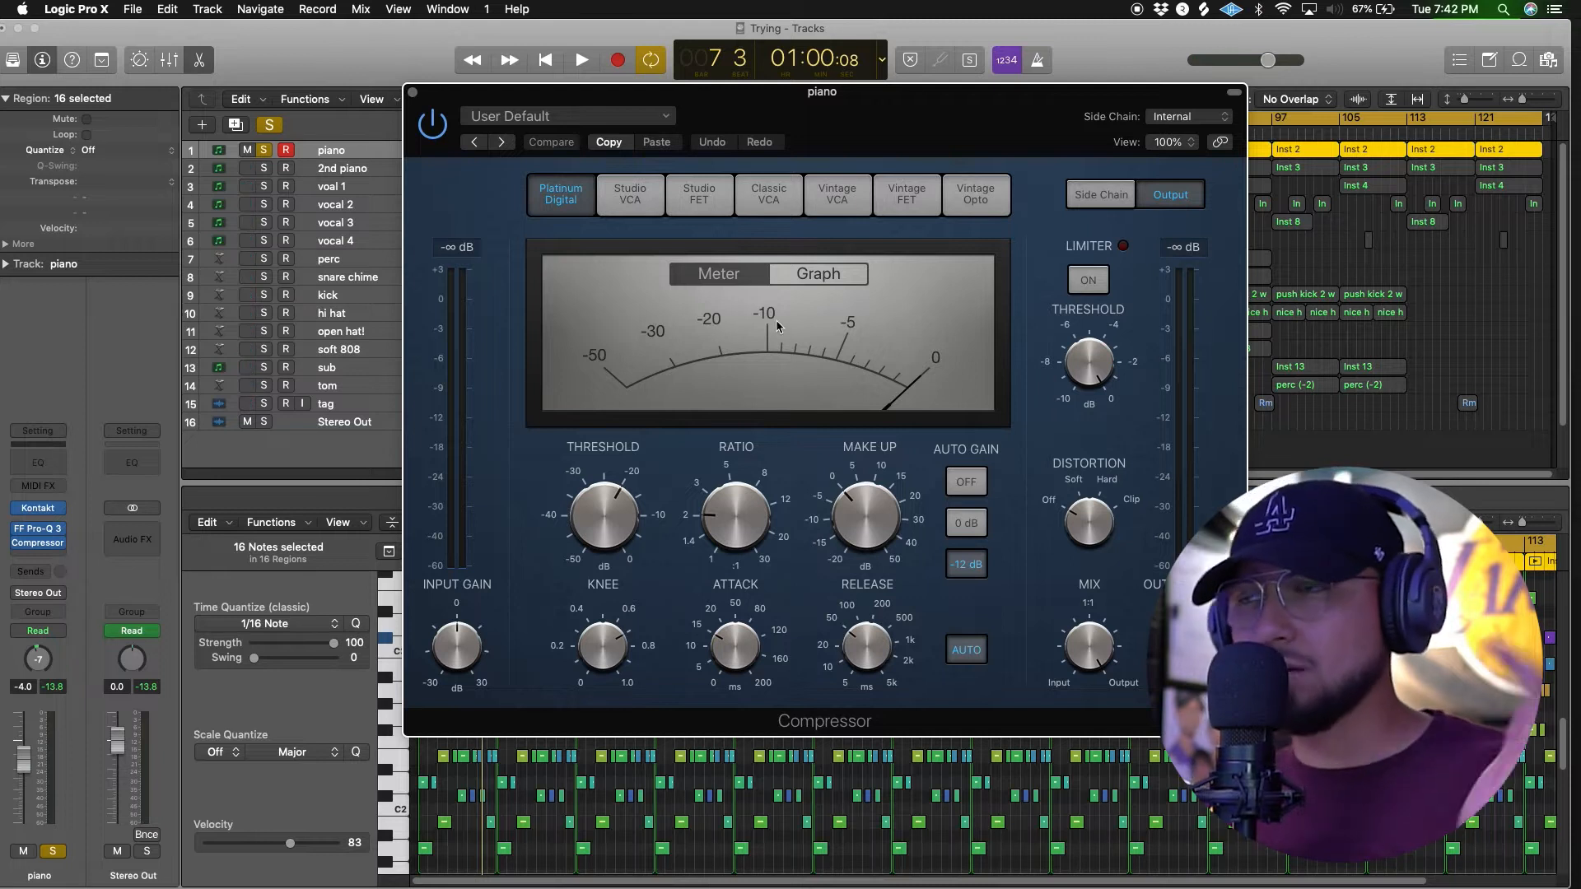
left_click(38, 528)
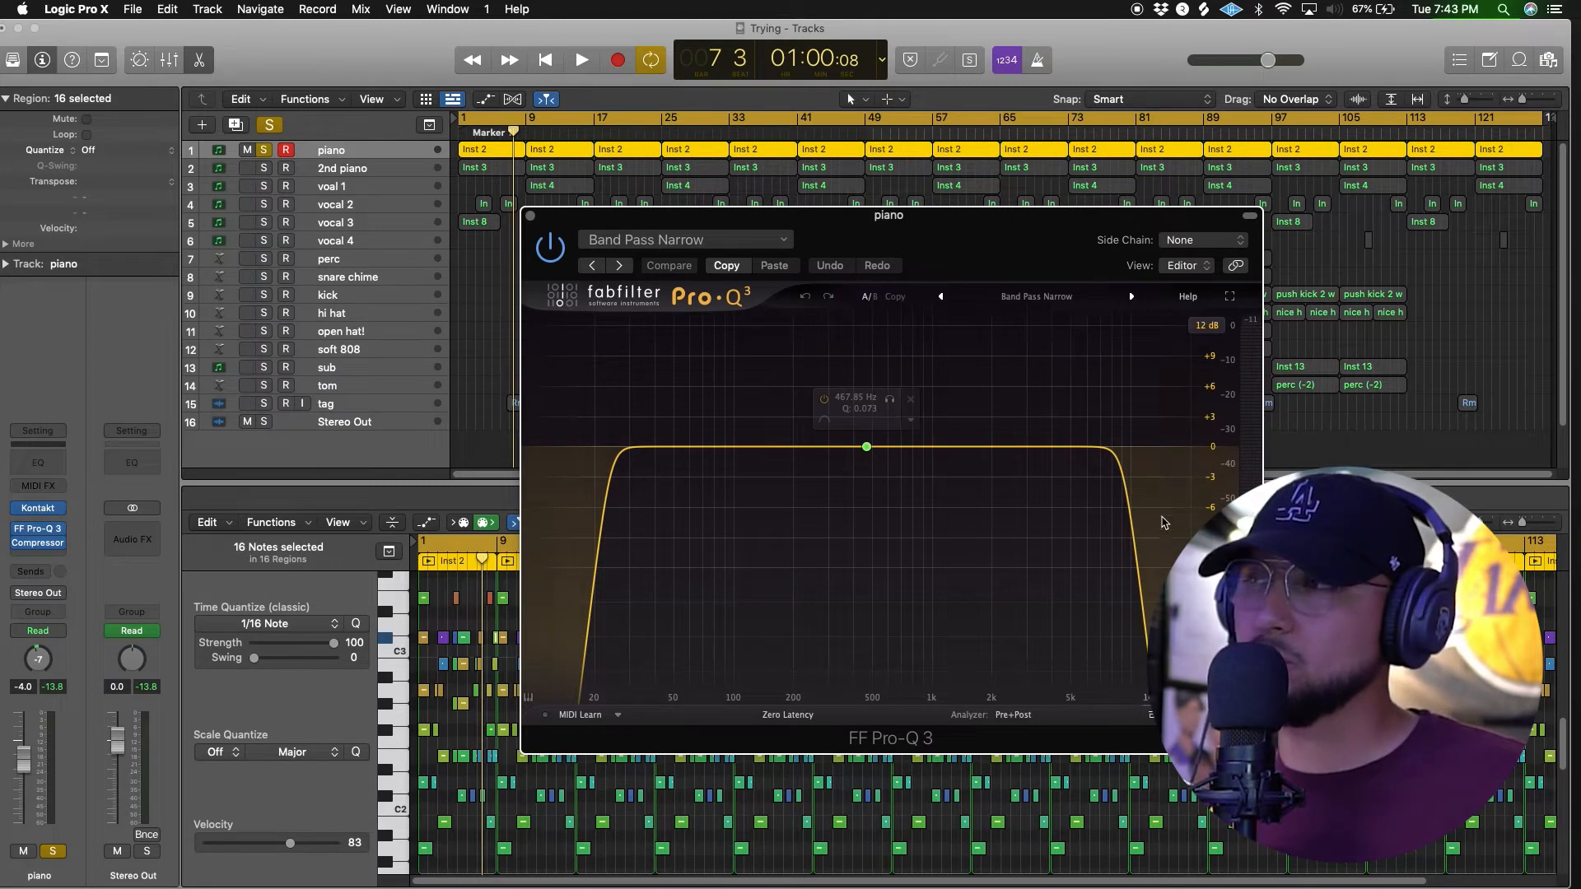
left_click(531, 218)
- Display the Kontakt instrument of the 2nd piano track and move its window clear of the track list
key("Down")
left_click(47, 533)
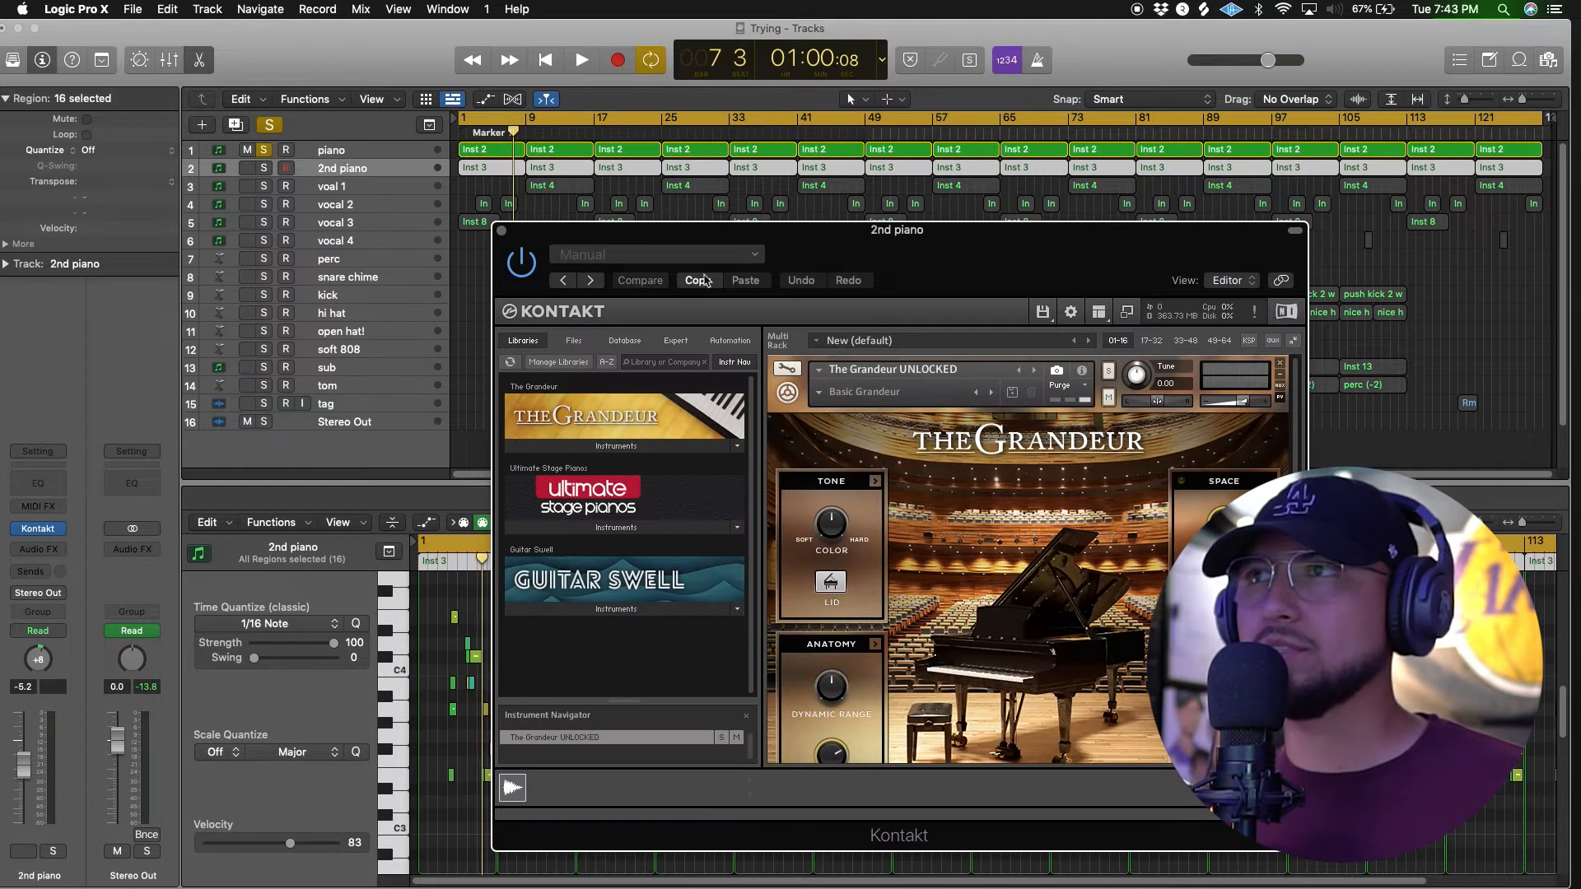
left_click_drag(849, 262, 758, 222)
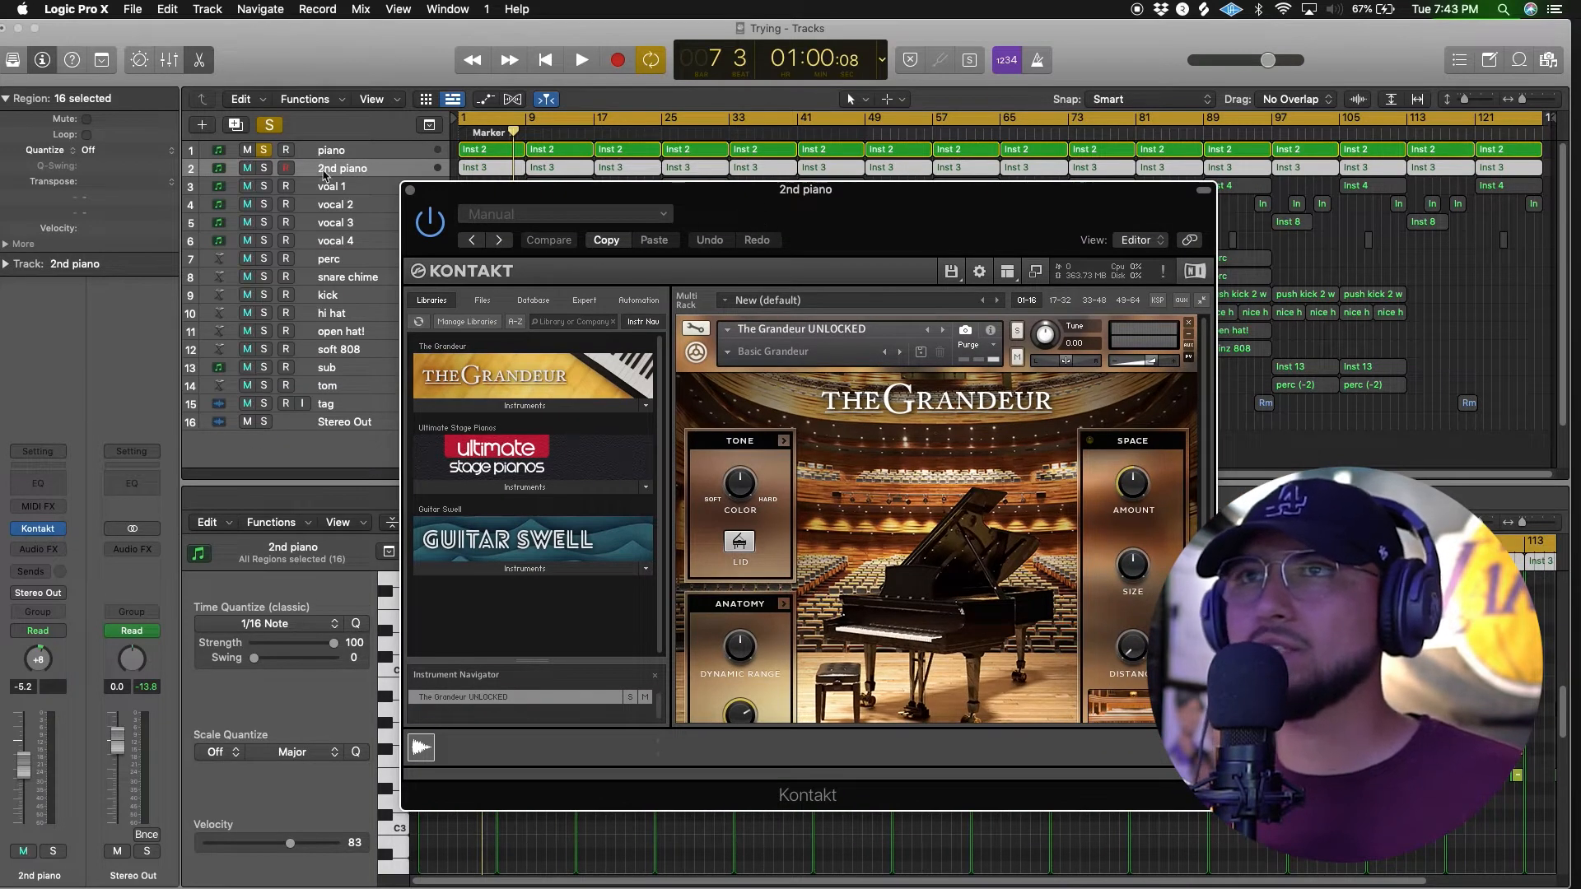
- Listen to the 2nd piano soloed and together with the piano, and enlarge the tracks area above the piano roll
left_click(264, 168)
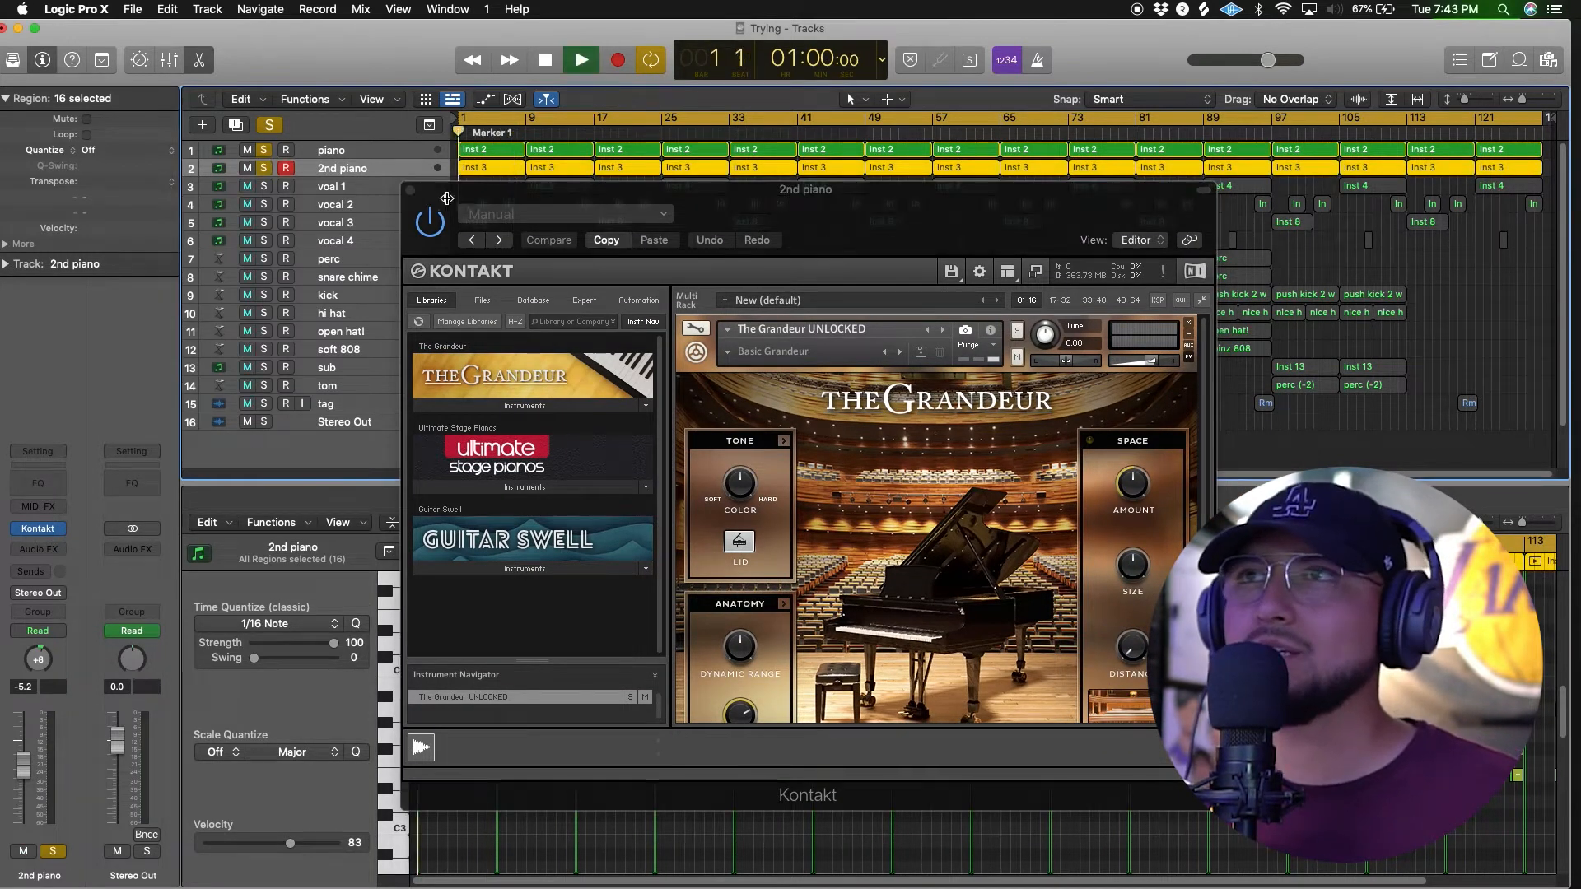
left_click(416, 192)
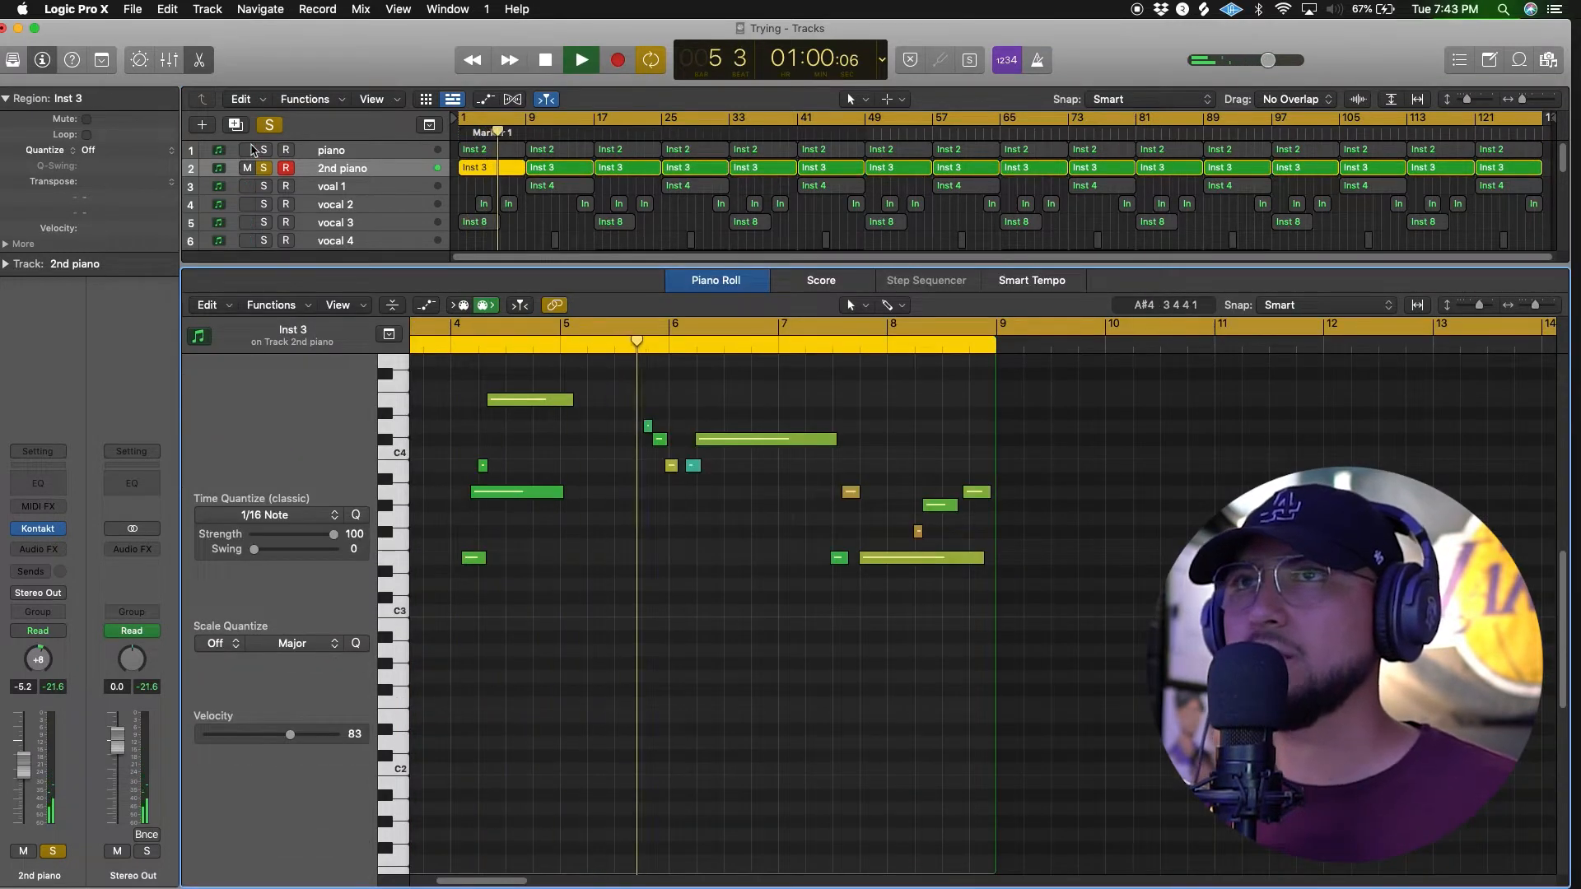
left_click(264, 150)
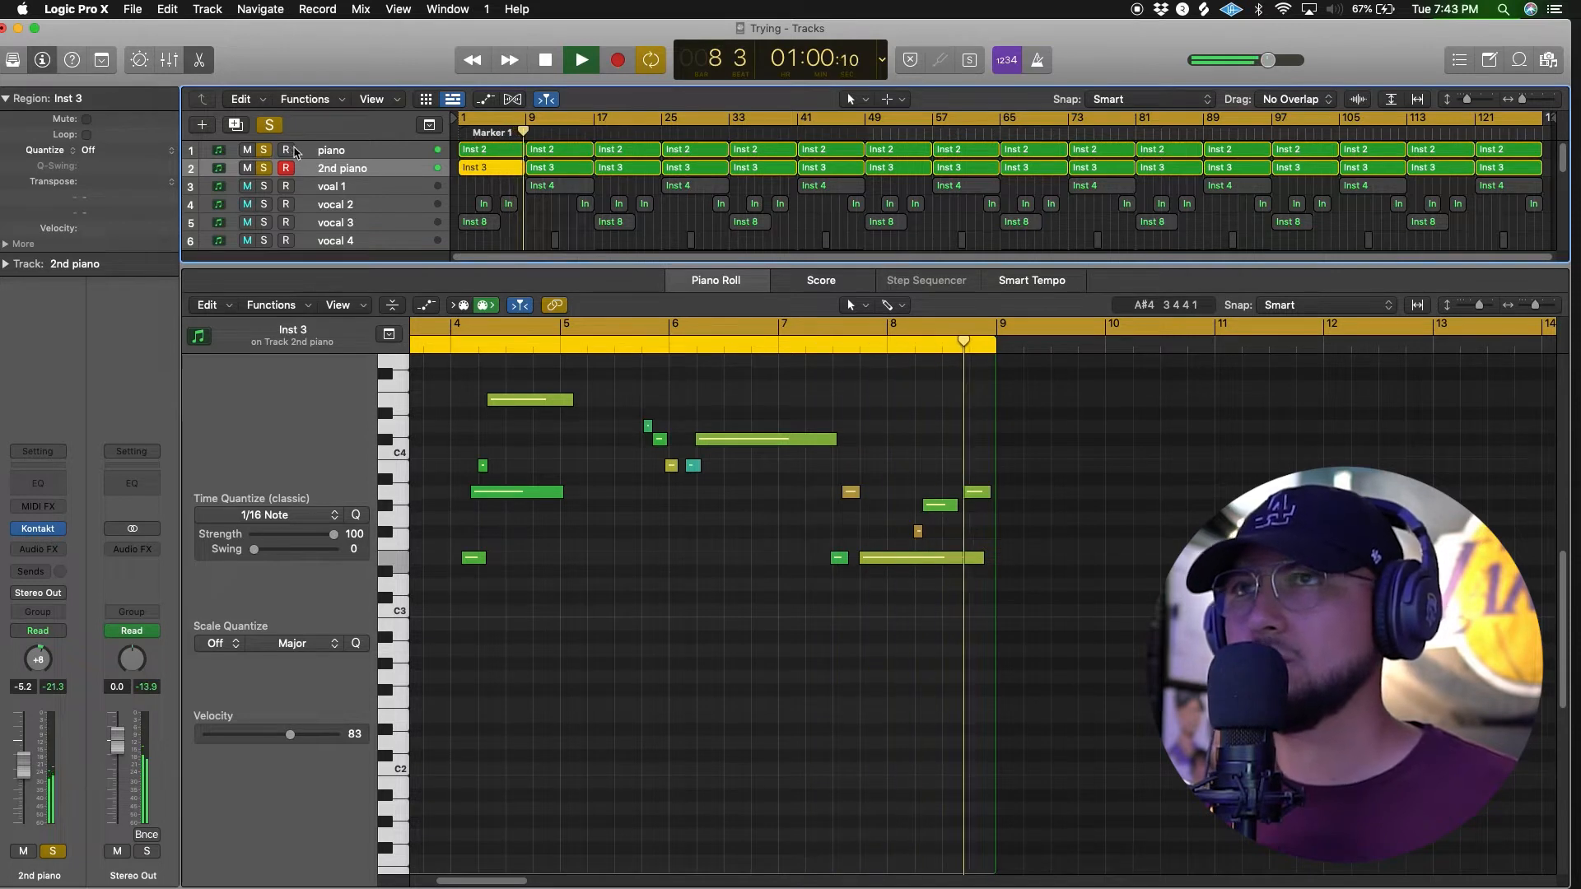
left_click_drag(561, 272, 587, 477)
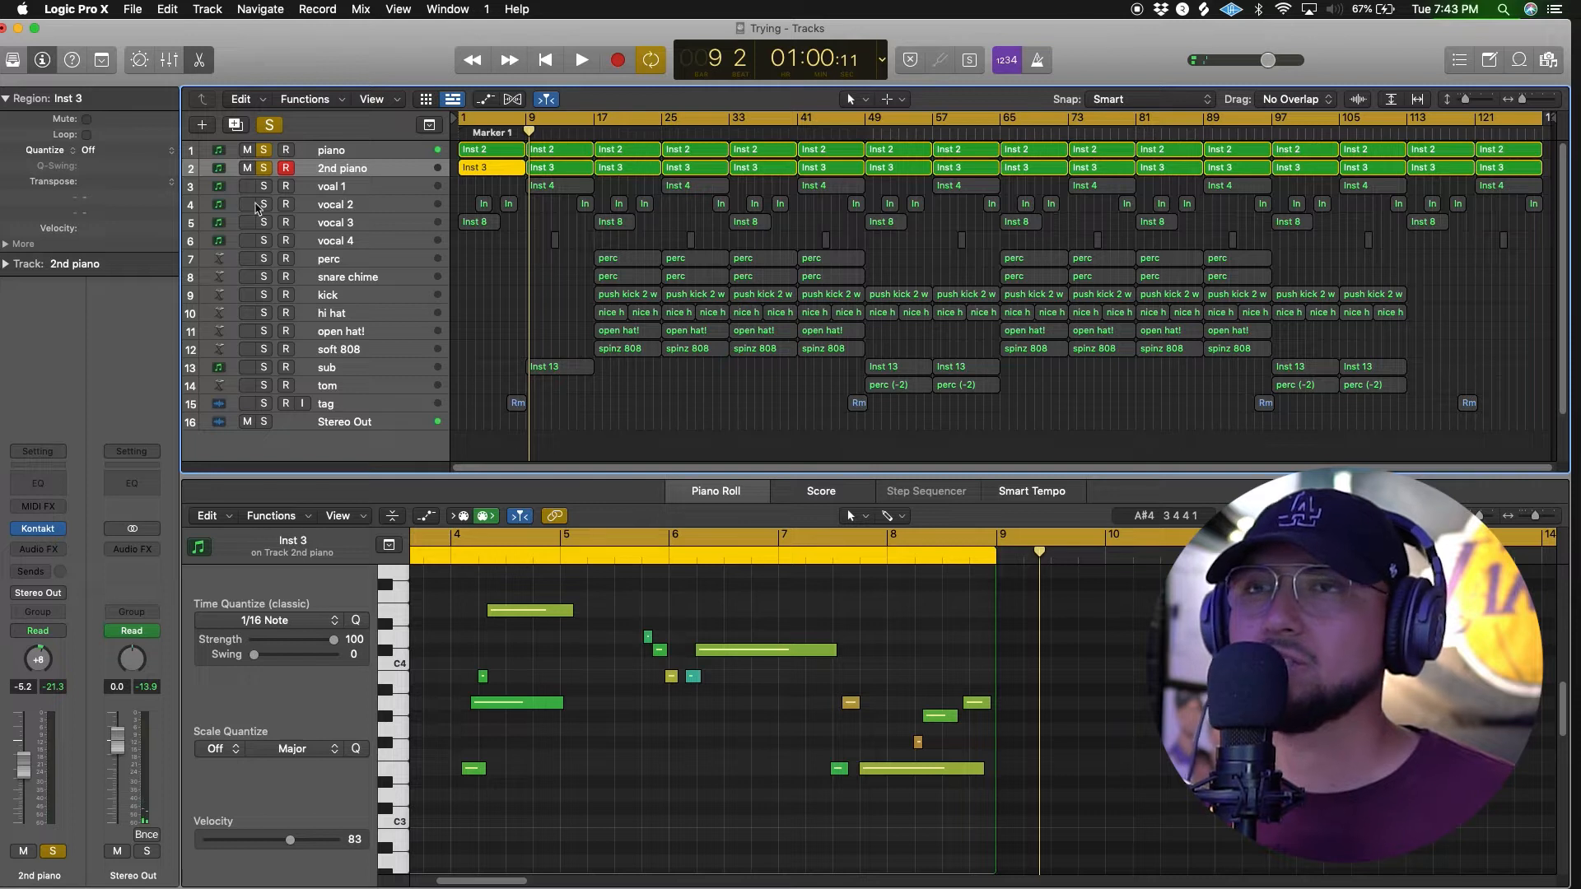
- Leave only voal 1 soloed, play it and select its track
left_click(264, 186)
left_click(264, 168)
left_click(264, 150)
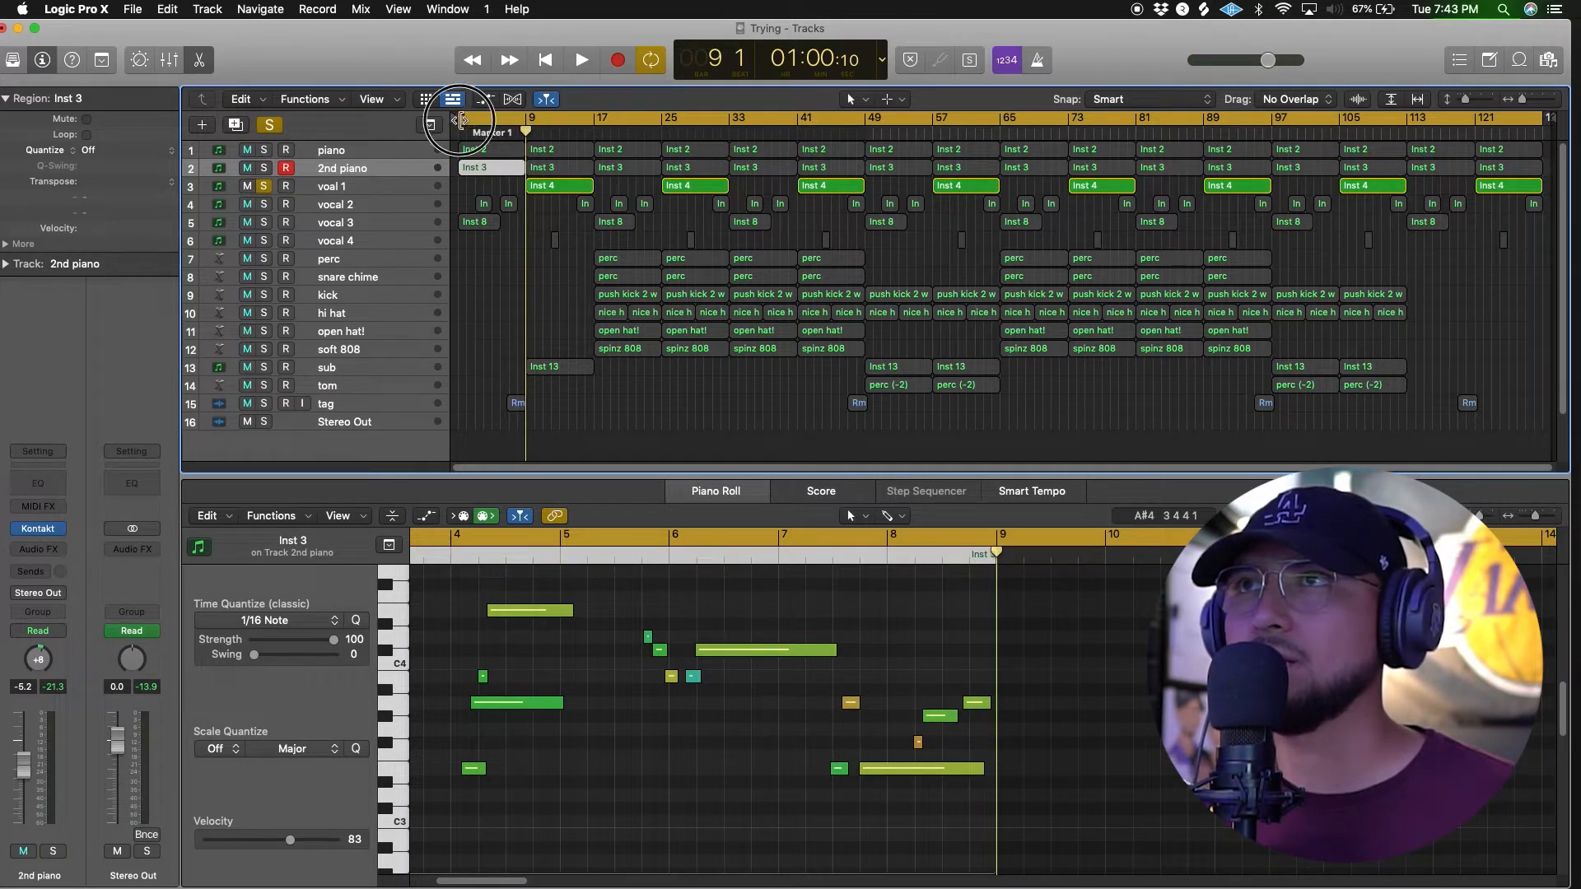
key("space")
left_click(382, 191)
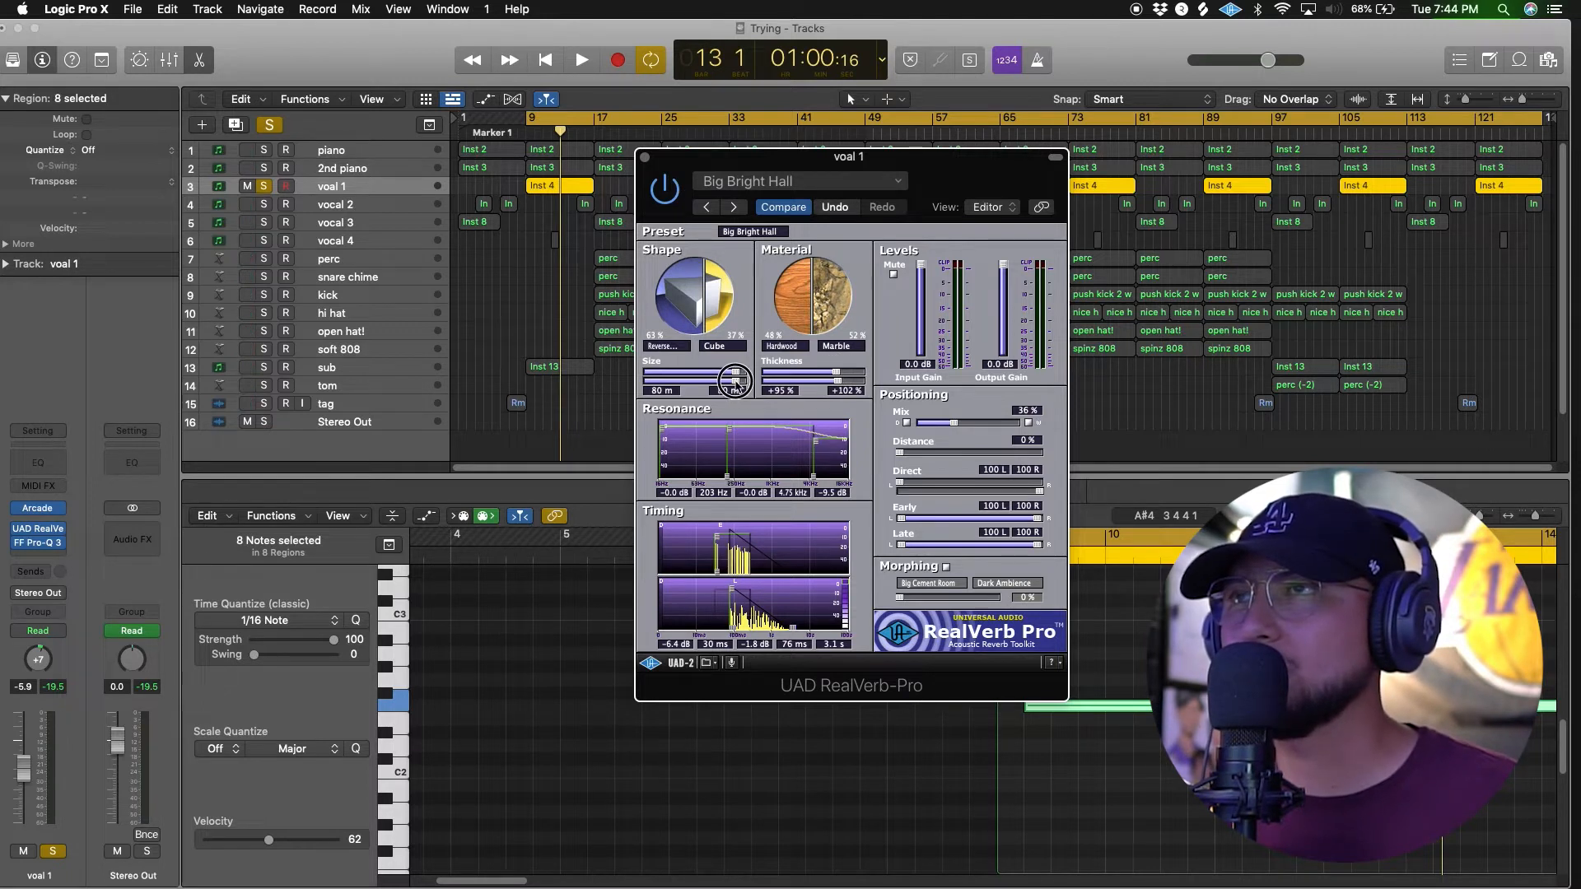
- Play voal 1 while examining its RealVerb-Pro reverb and FF Pro-Q 3 band-pass settings
left_click(582, 62)
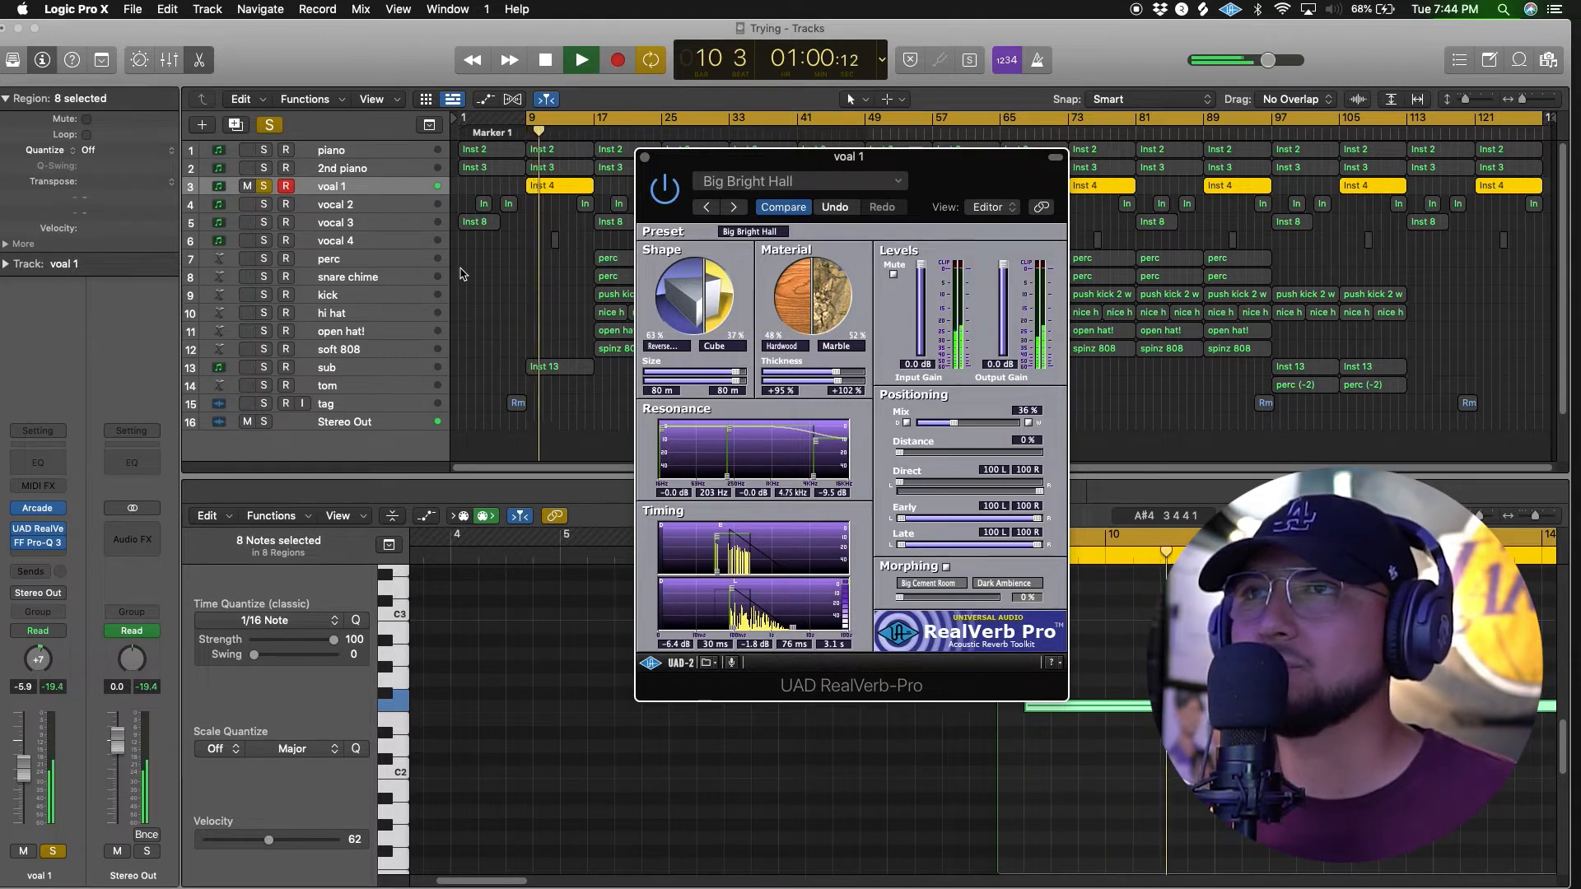
left_click(46, 544)
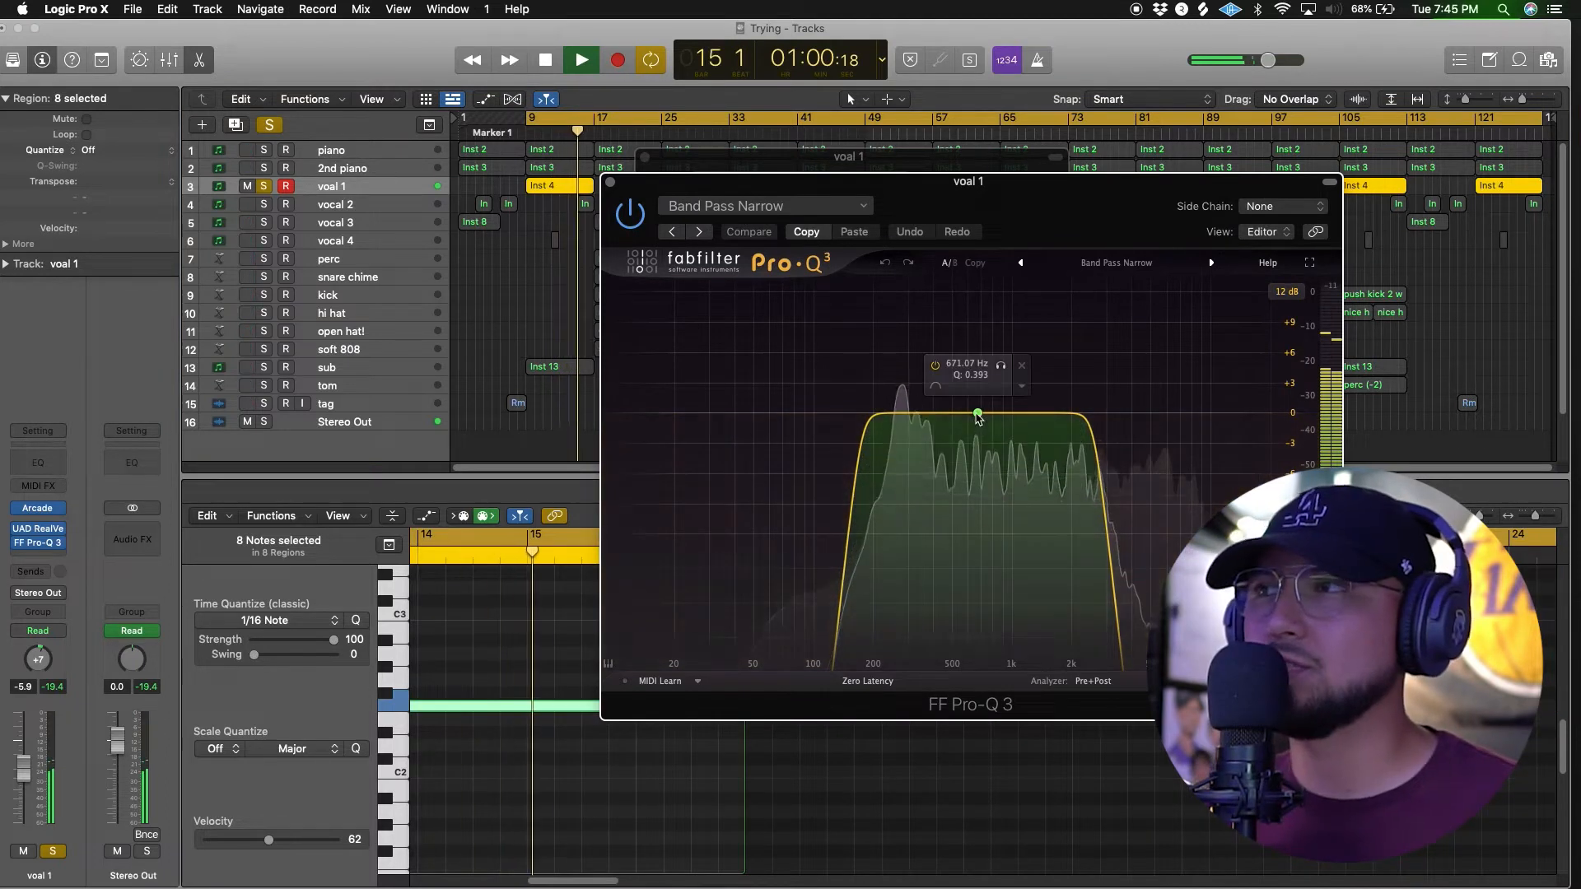
left_click(610, 182)
left_click(645, 157)
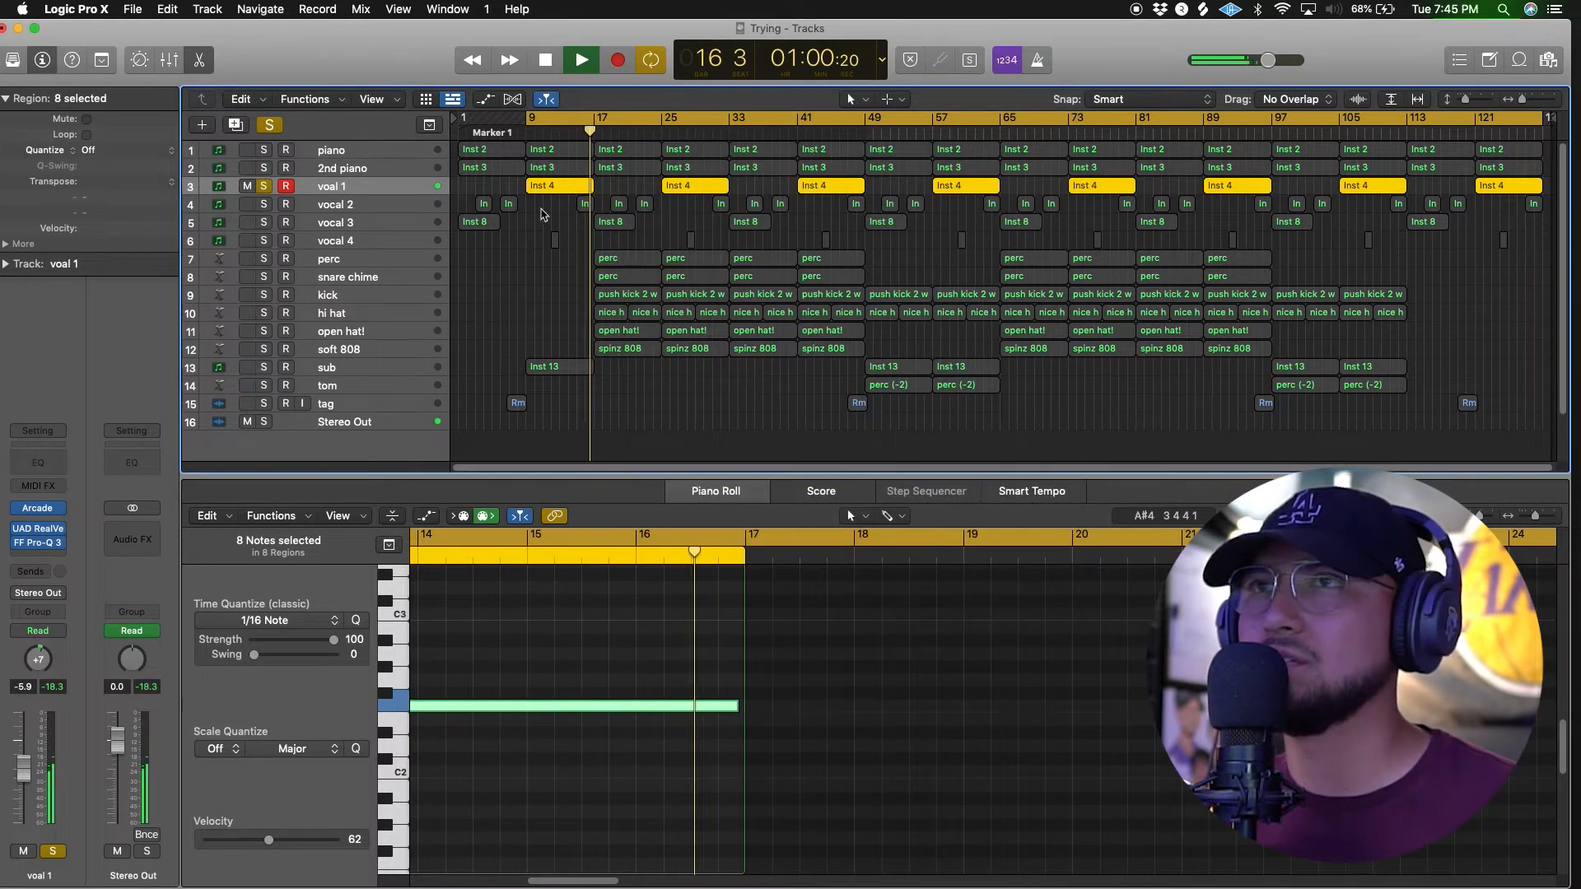
key("space")
- Solo the piano and 2nd piano alongside voal 1 and play them together
left_click(264, 168)
left_click(275, 154)
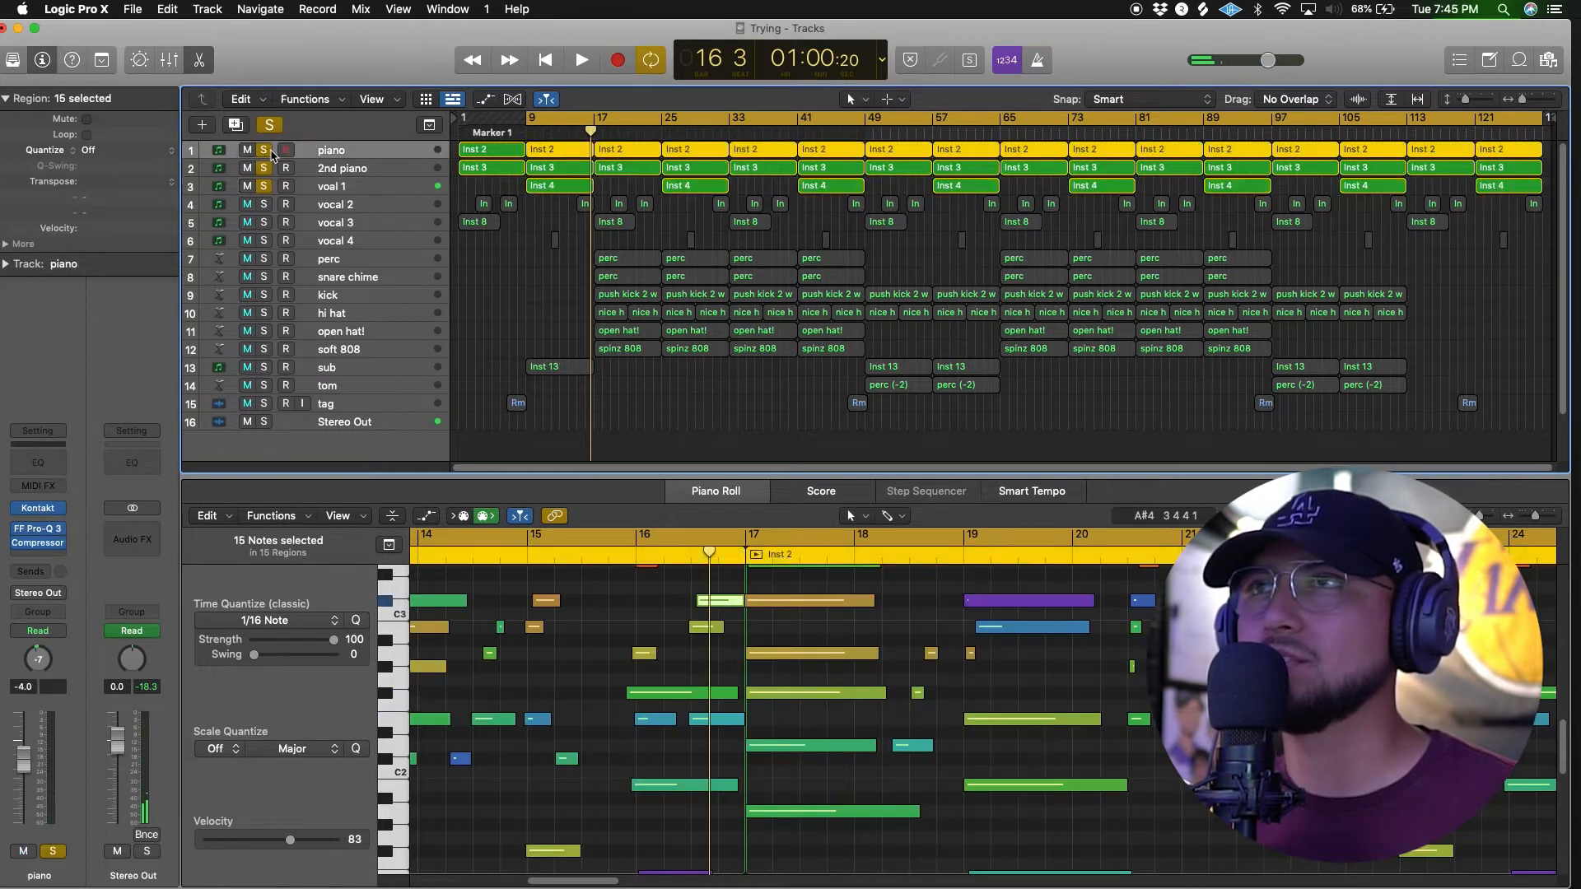
key("space")
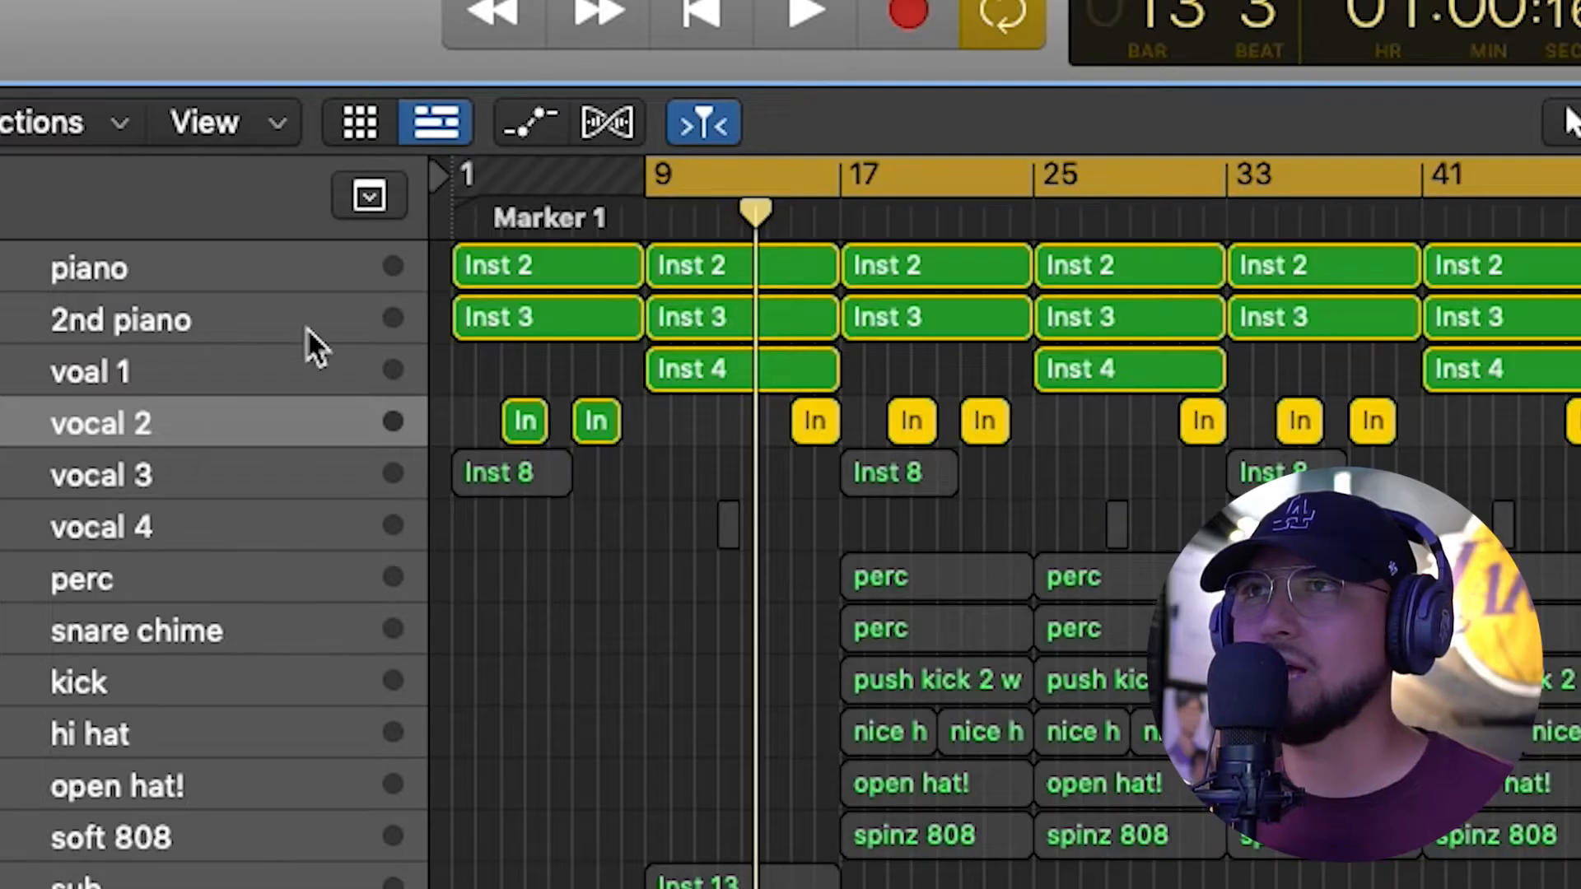
- Extend the start of the cycle range back to about bar 3, play vocal 2 with the melody and check its RealVerb-Pro reverb
left_click_drag(646, 183, 503, 175)
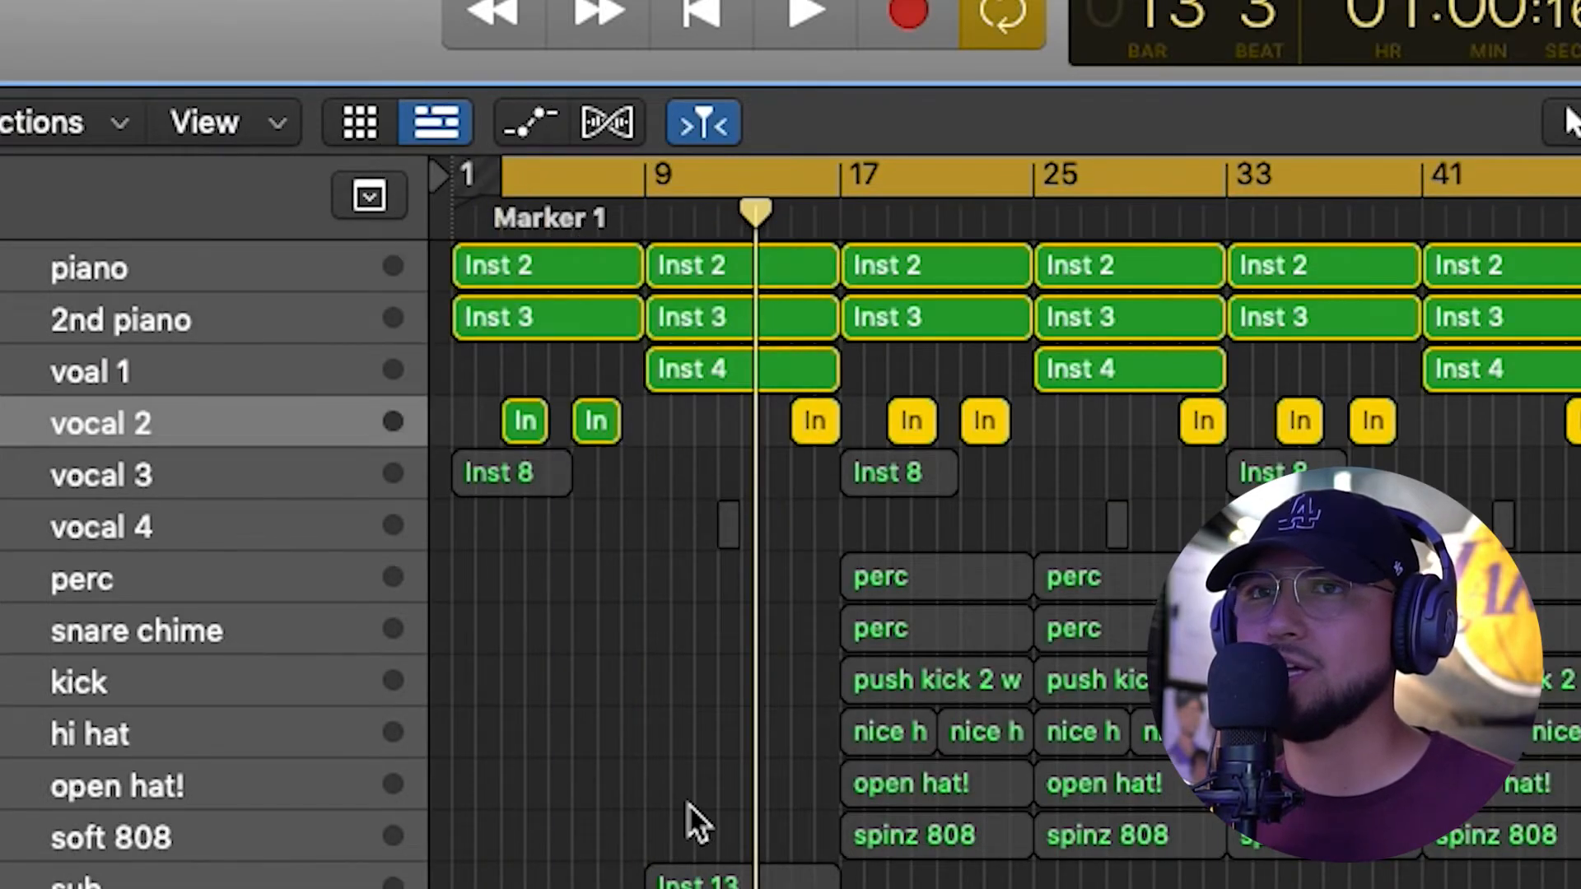
key("space")
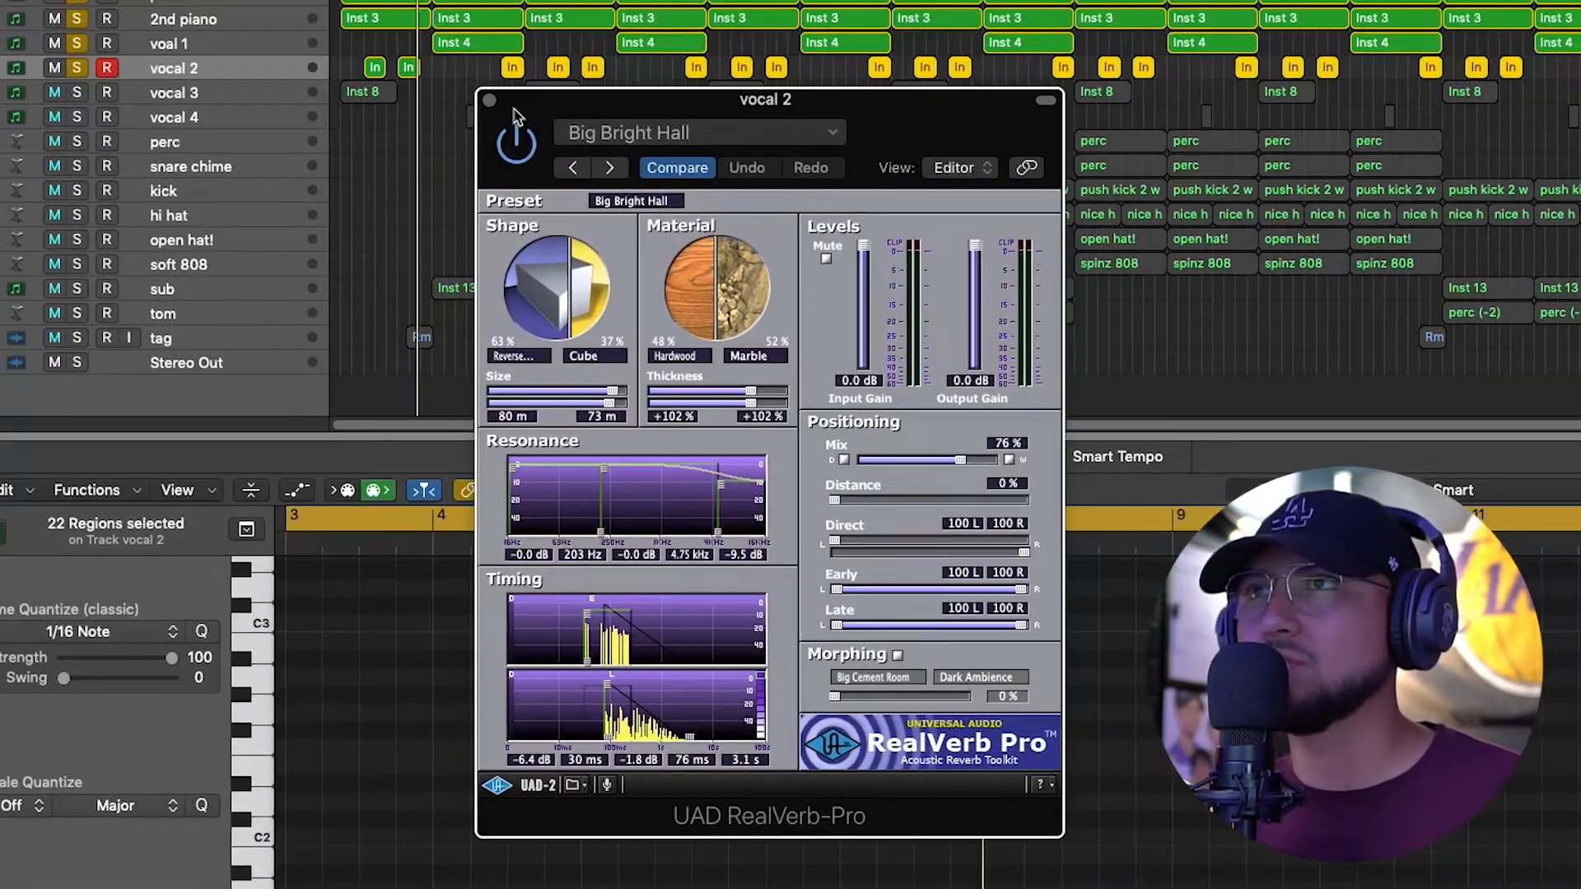
left_click(485, 97)
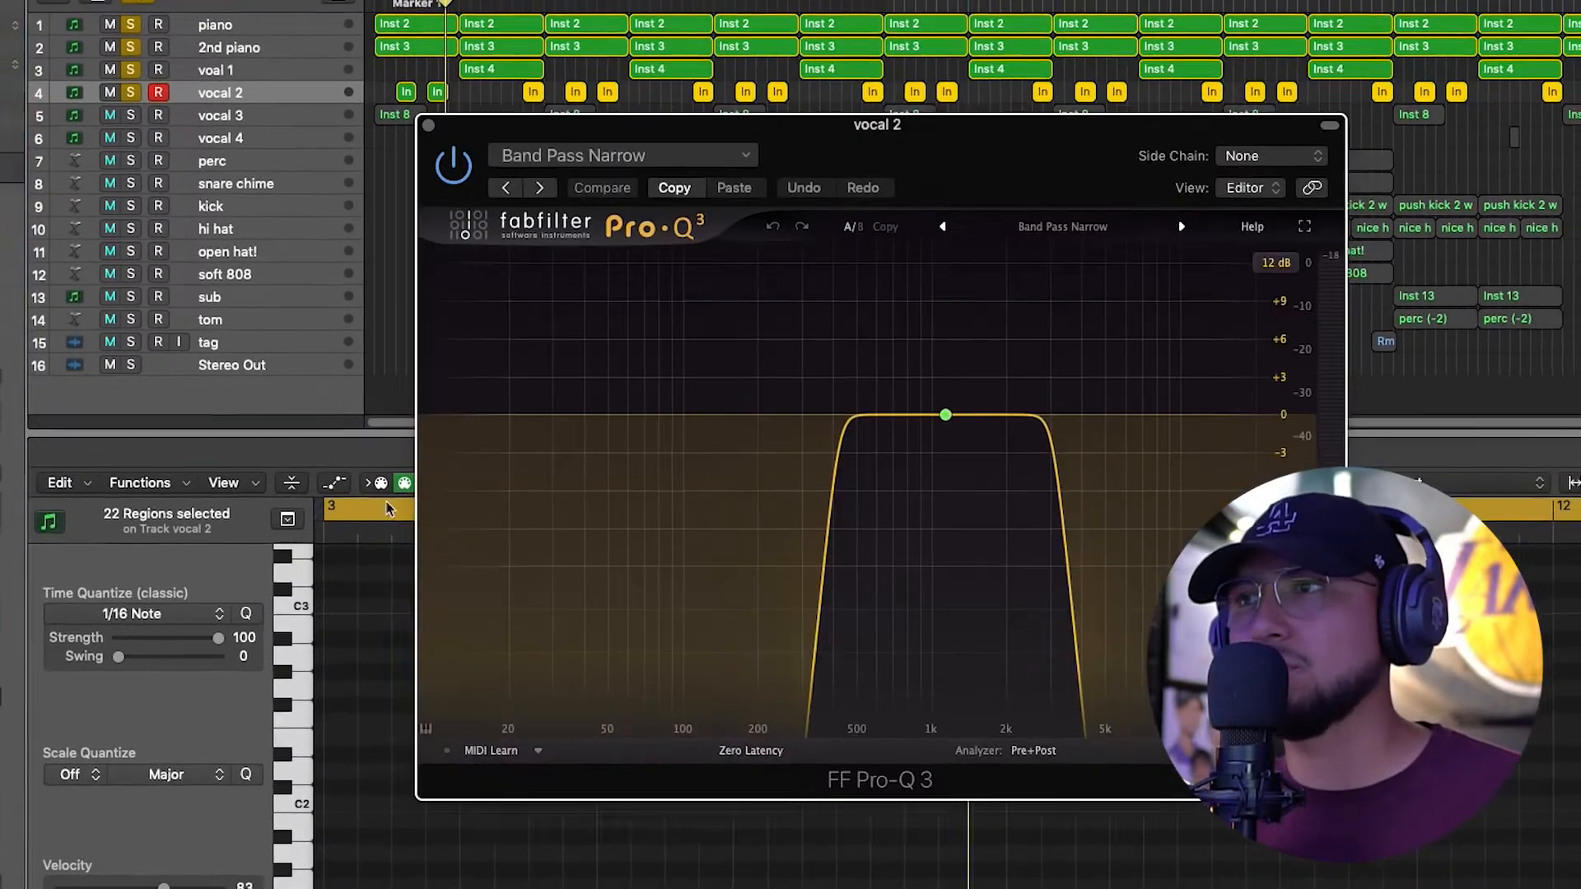
- Shift the band-pass filter in vocal 2's FF Pro-Q 3 slightly higher in frequency and listen to it
mouse_move(955, 417)
left_click_drag(939, 415, 962, 415)
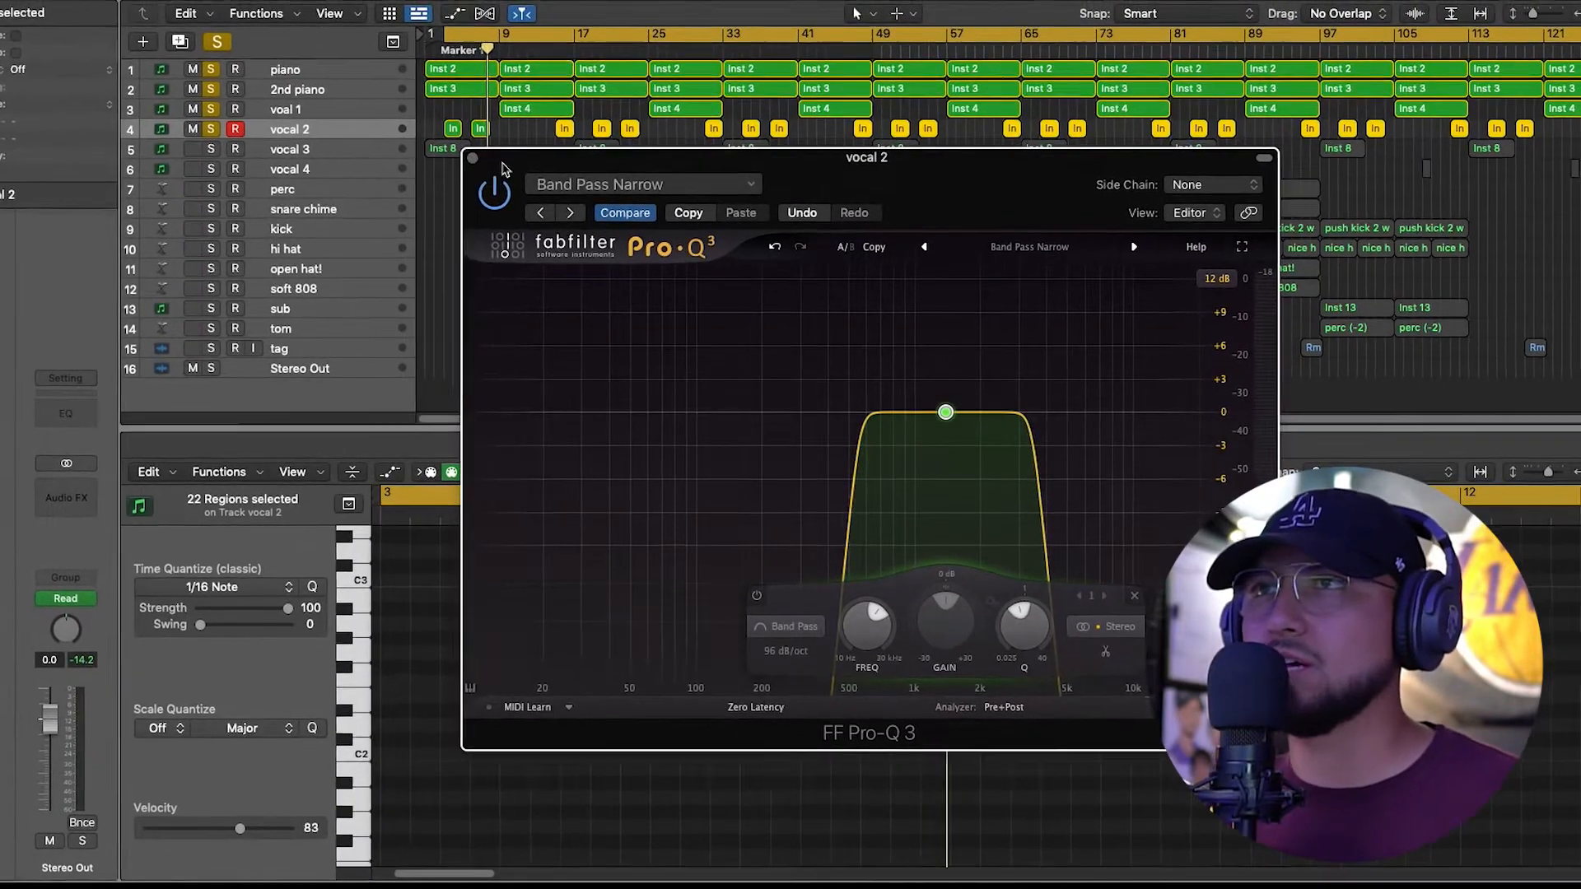
key("space")
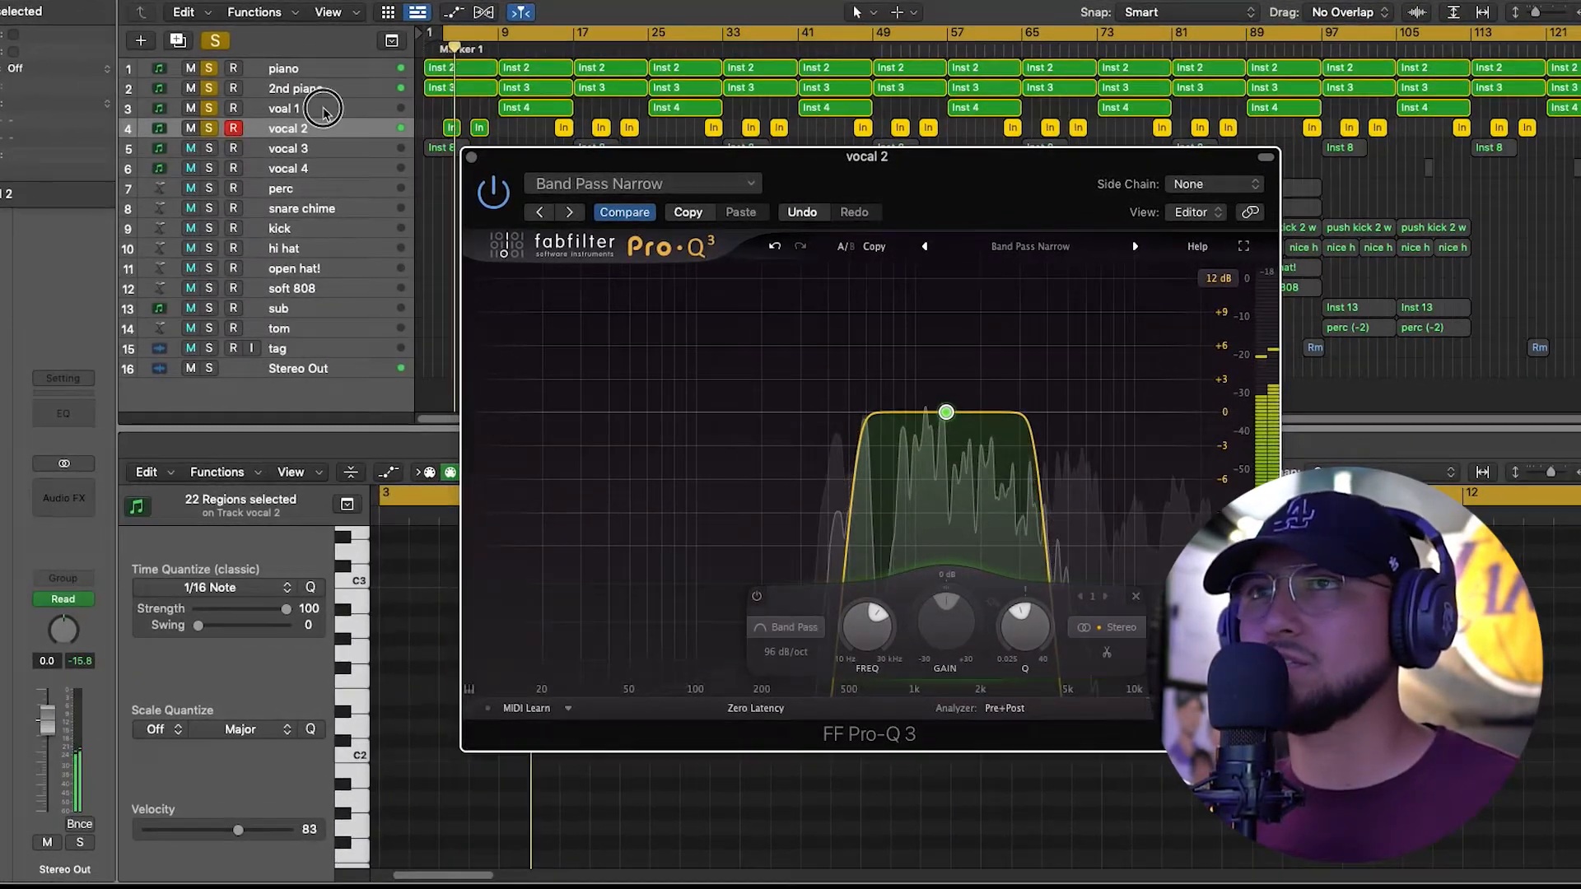
left_click(329, 110)
left_click(472, 158)
- Review the FF Pro-Q 3 band-pass curve on the vocal 3 track
left_click(247, 145)
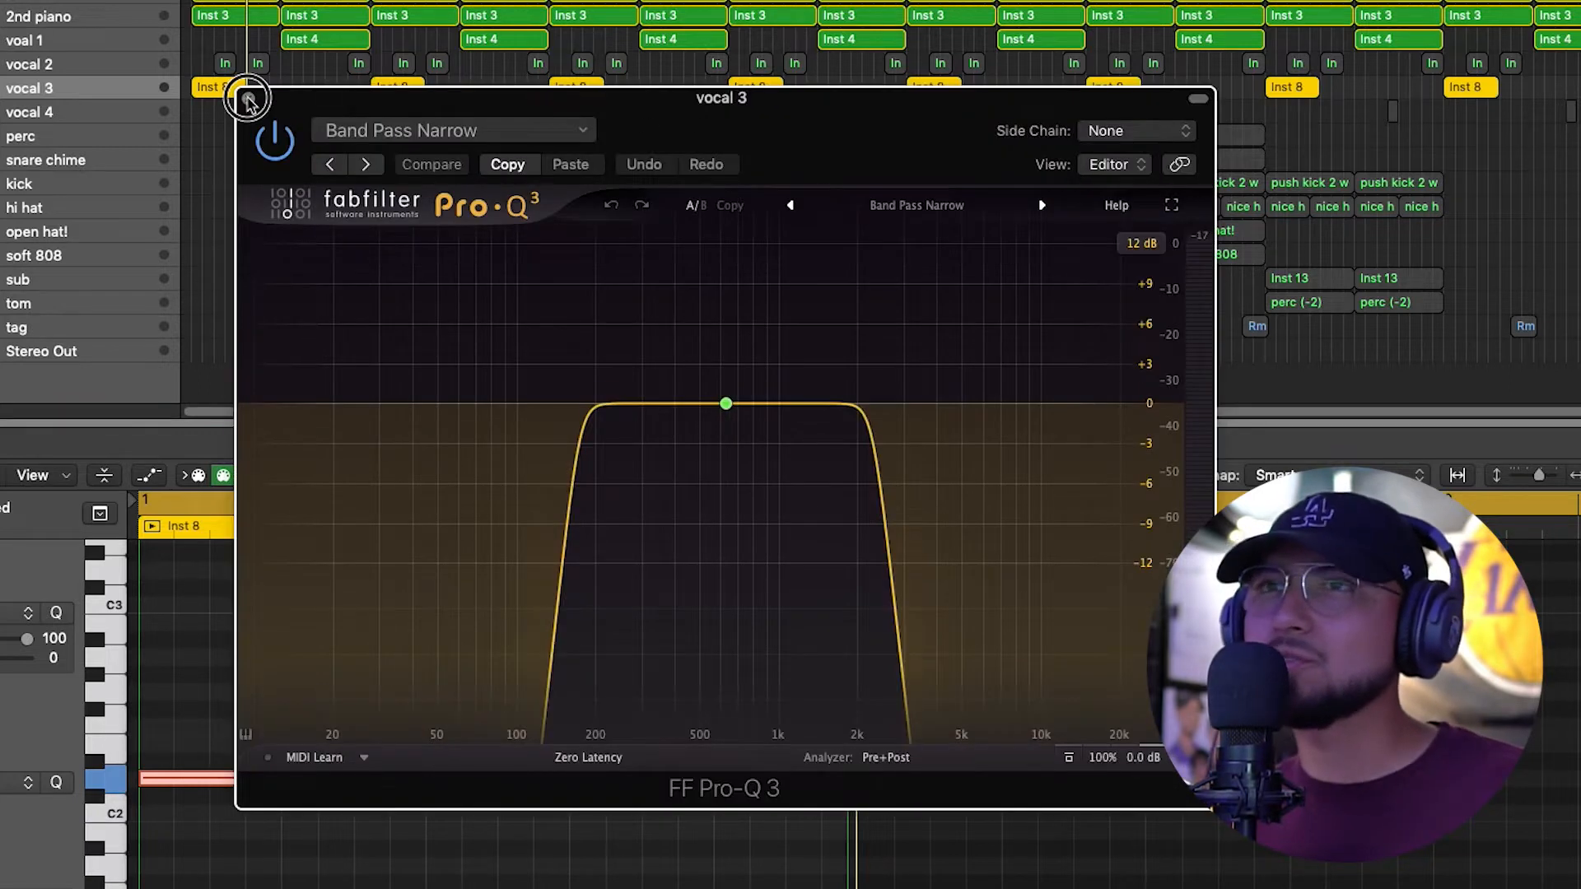
left_click(248, 101)
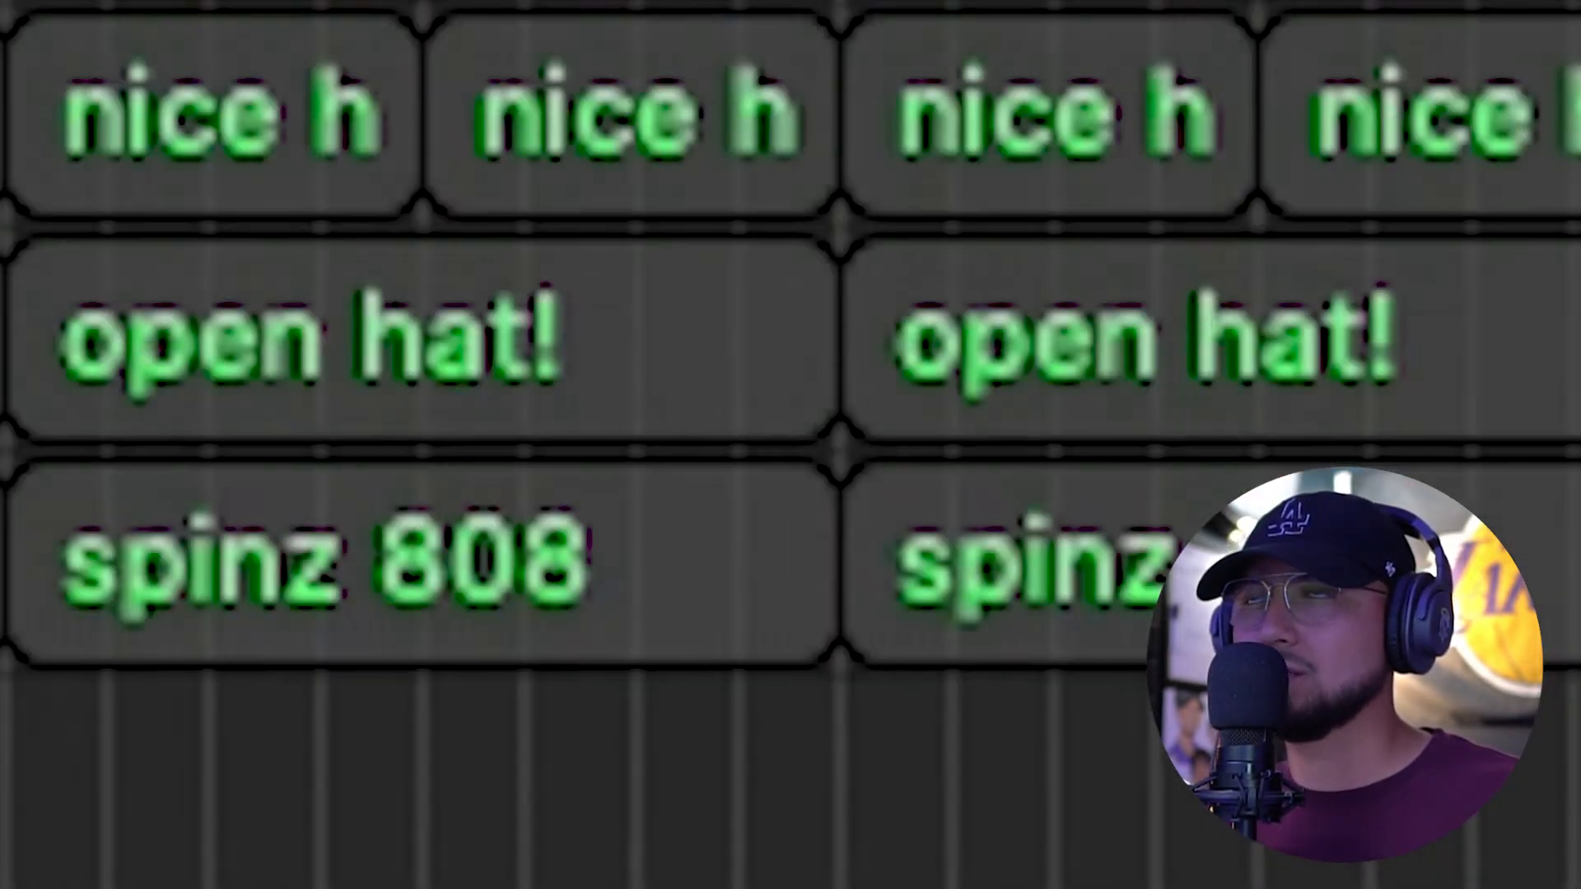
left_click_drag(431, 172, 298, 119)
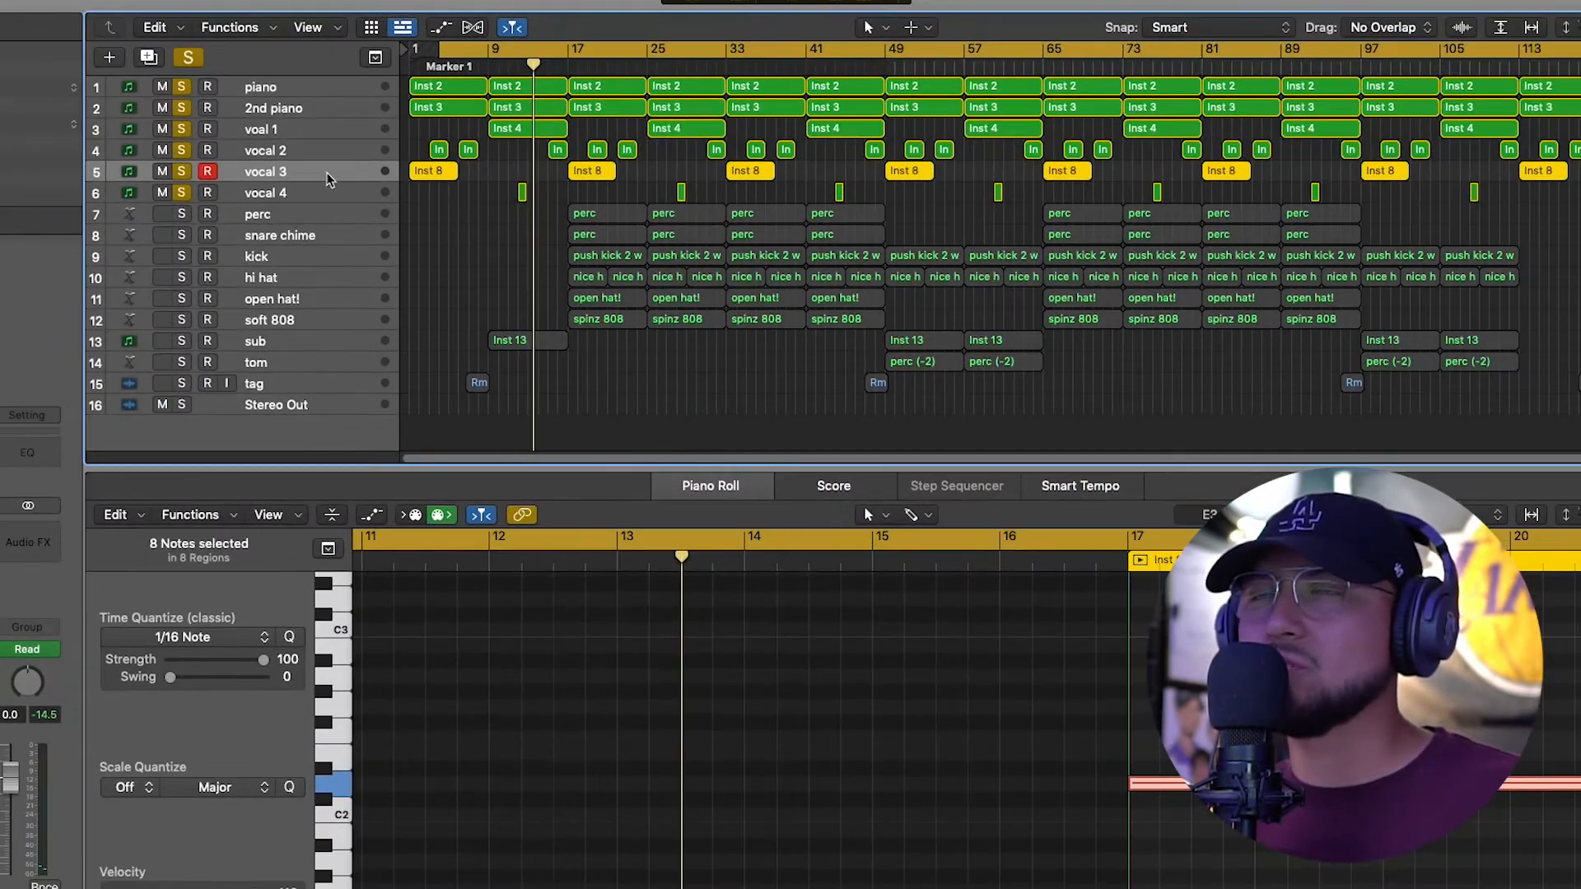
- Select the vocal 4 track, set the cycle range to start at bar 9 and play the section
left_click(317, 192)
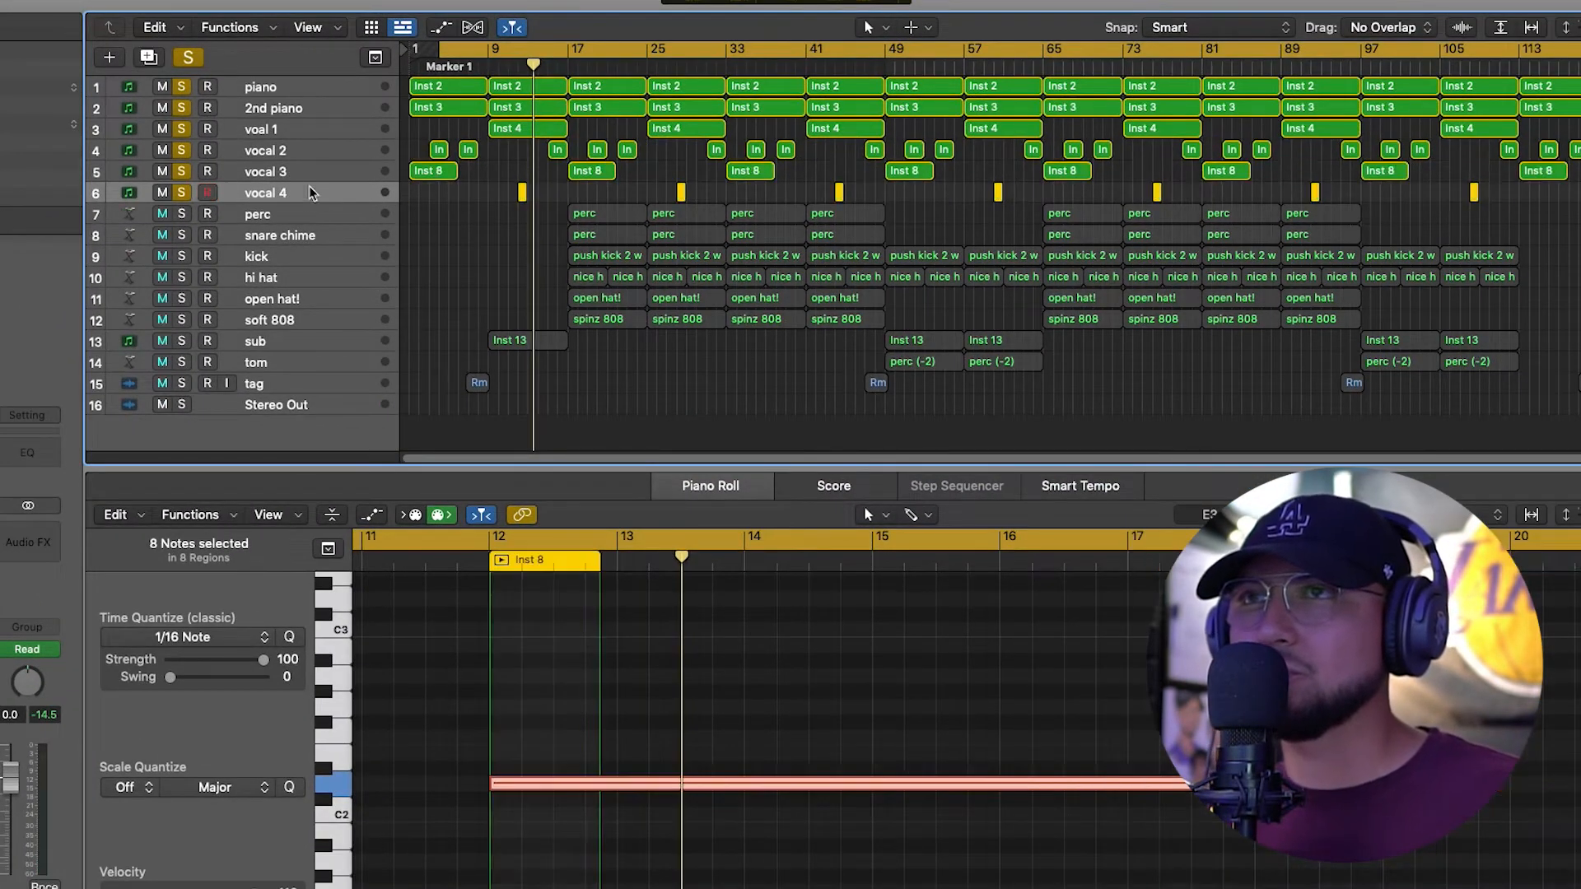
left_click_drag(443, 51, 490, 51)
key("space")
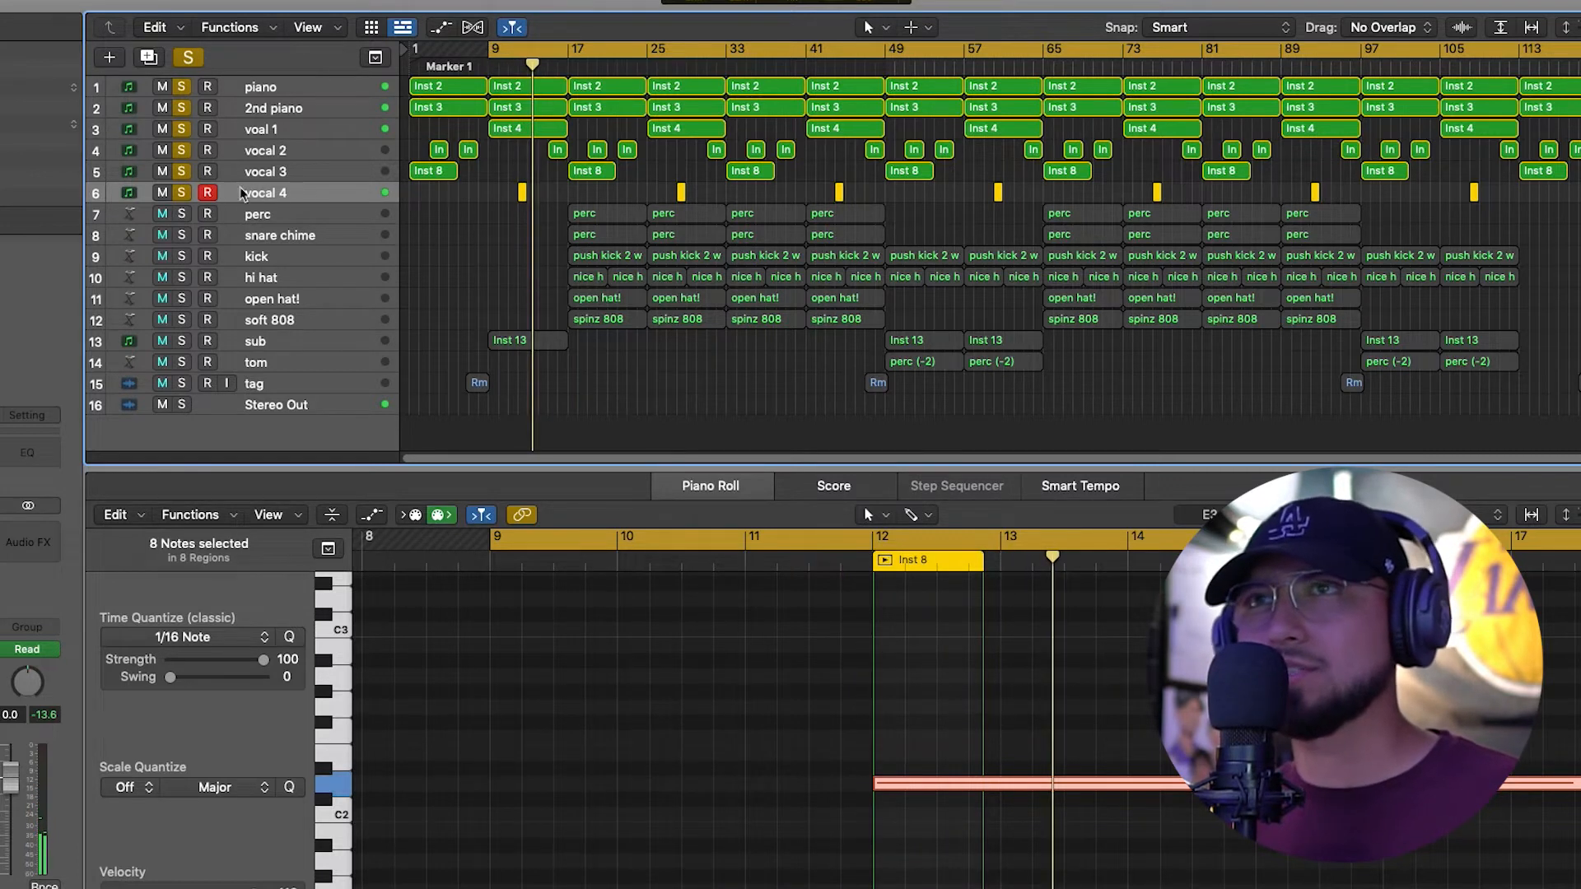
- Clear all track solos and set the cycle range to start at bar 17
left_click(188, 57)
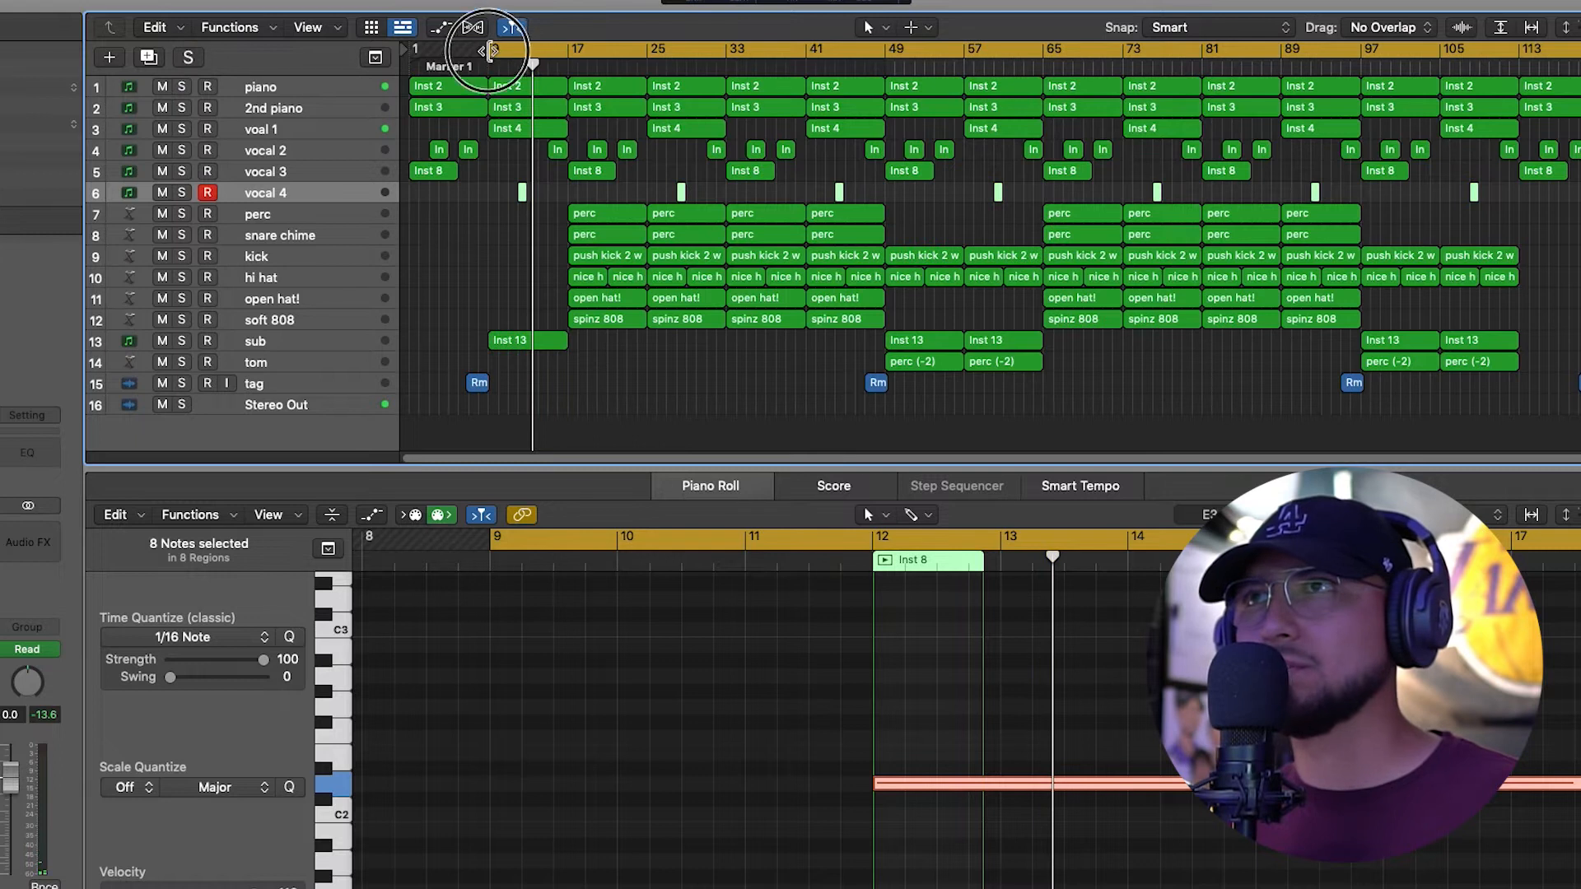
left_click_drag(488, 52, 568, 52)
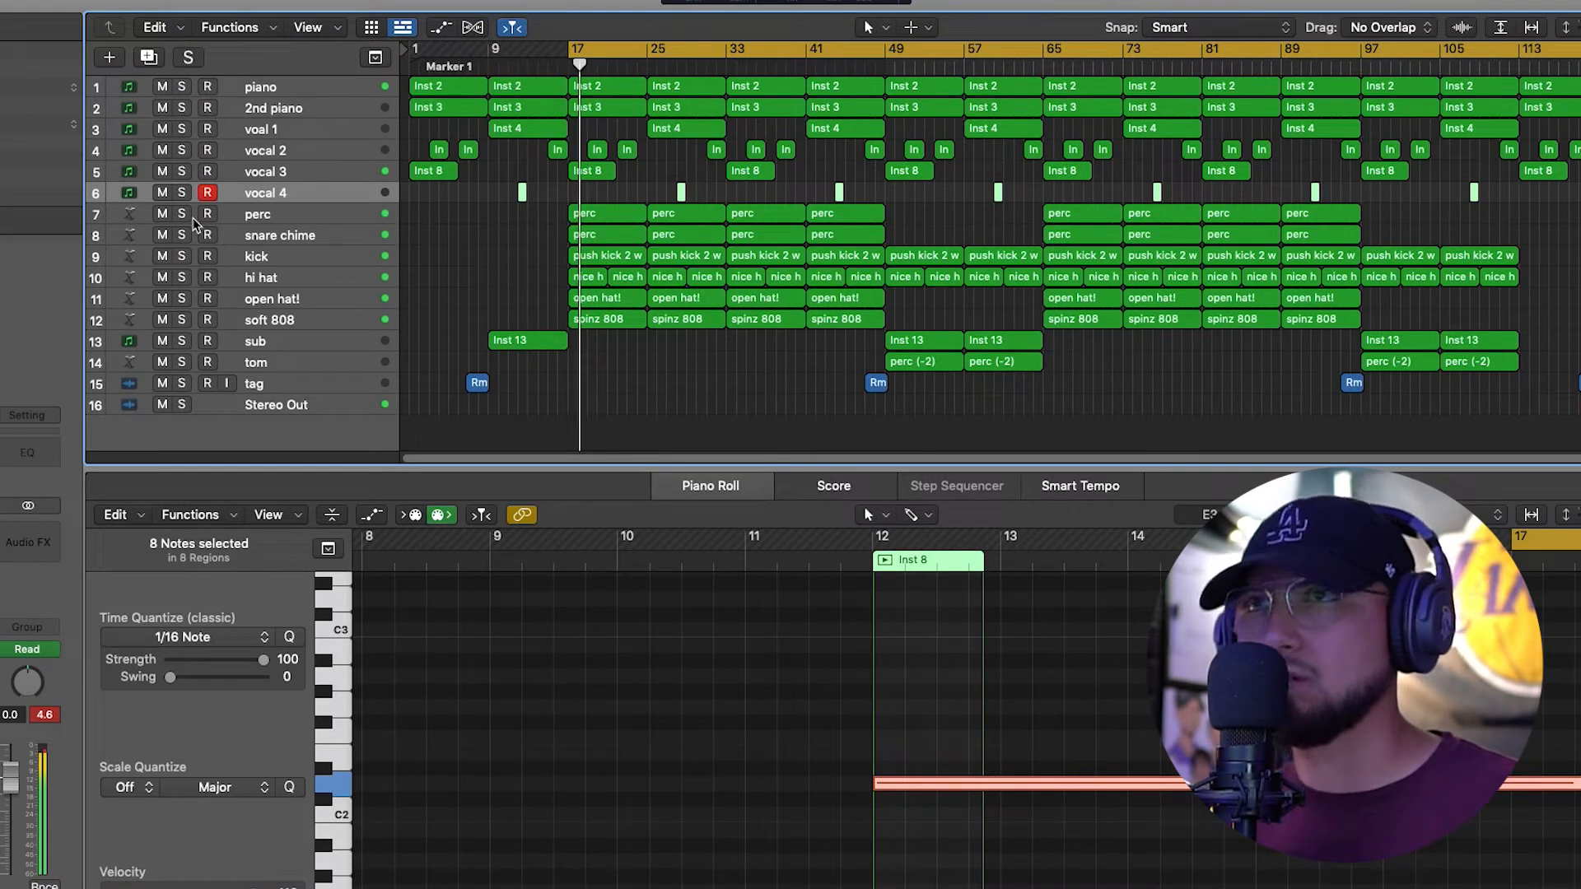
- Select the perc track and examine the low-cut curve in its FF Pro-Q 3
left_click(279, 219)
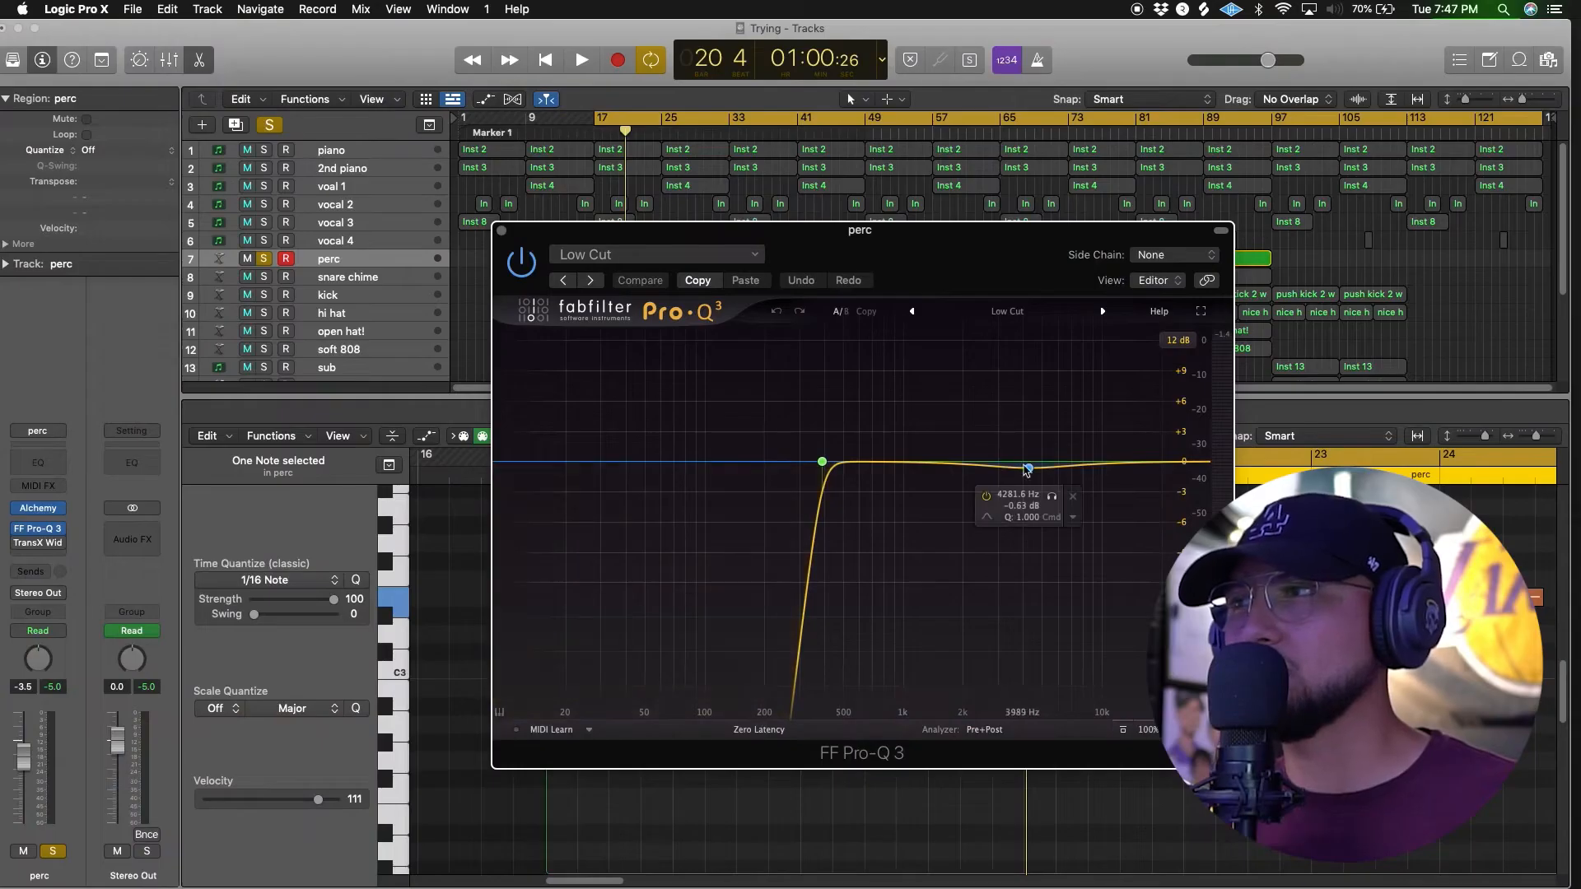
left_click(823, 461)
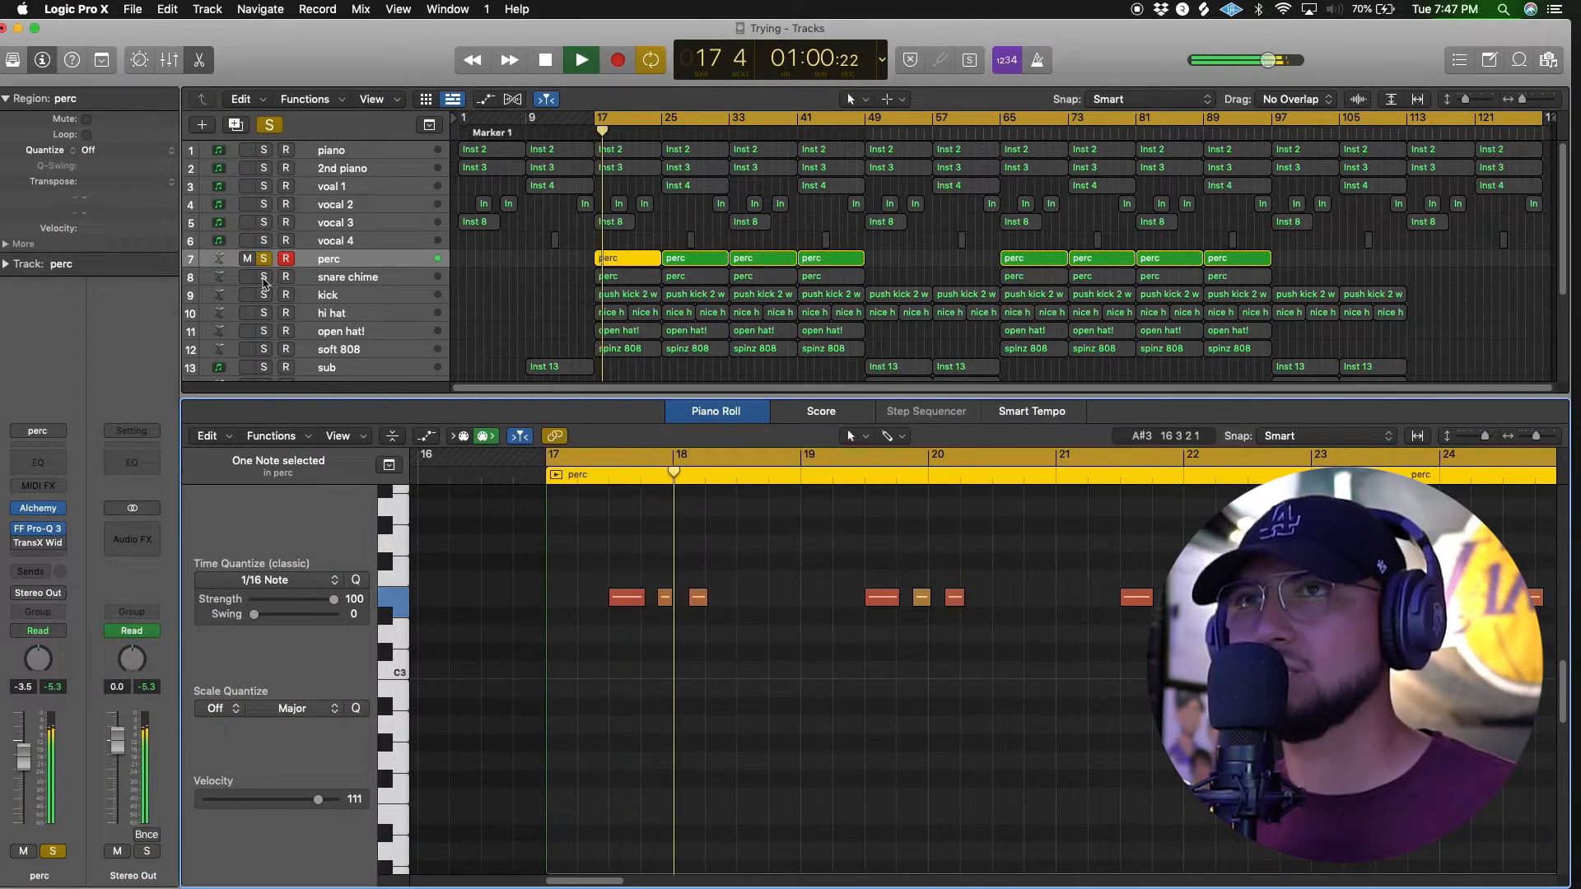
- Solo the snare chime track alongside perc and select it
left_click(264, 277)
key("space")
left_click(346, 280)
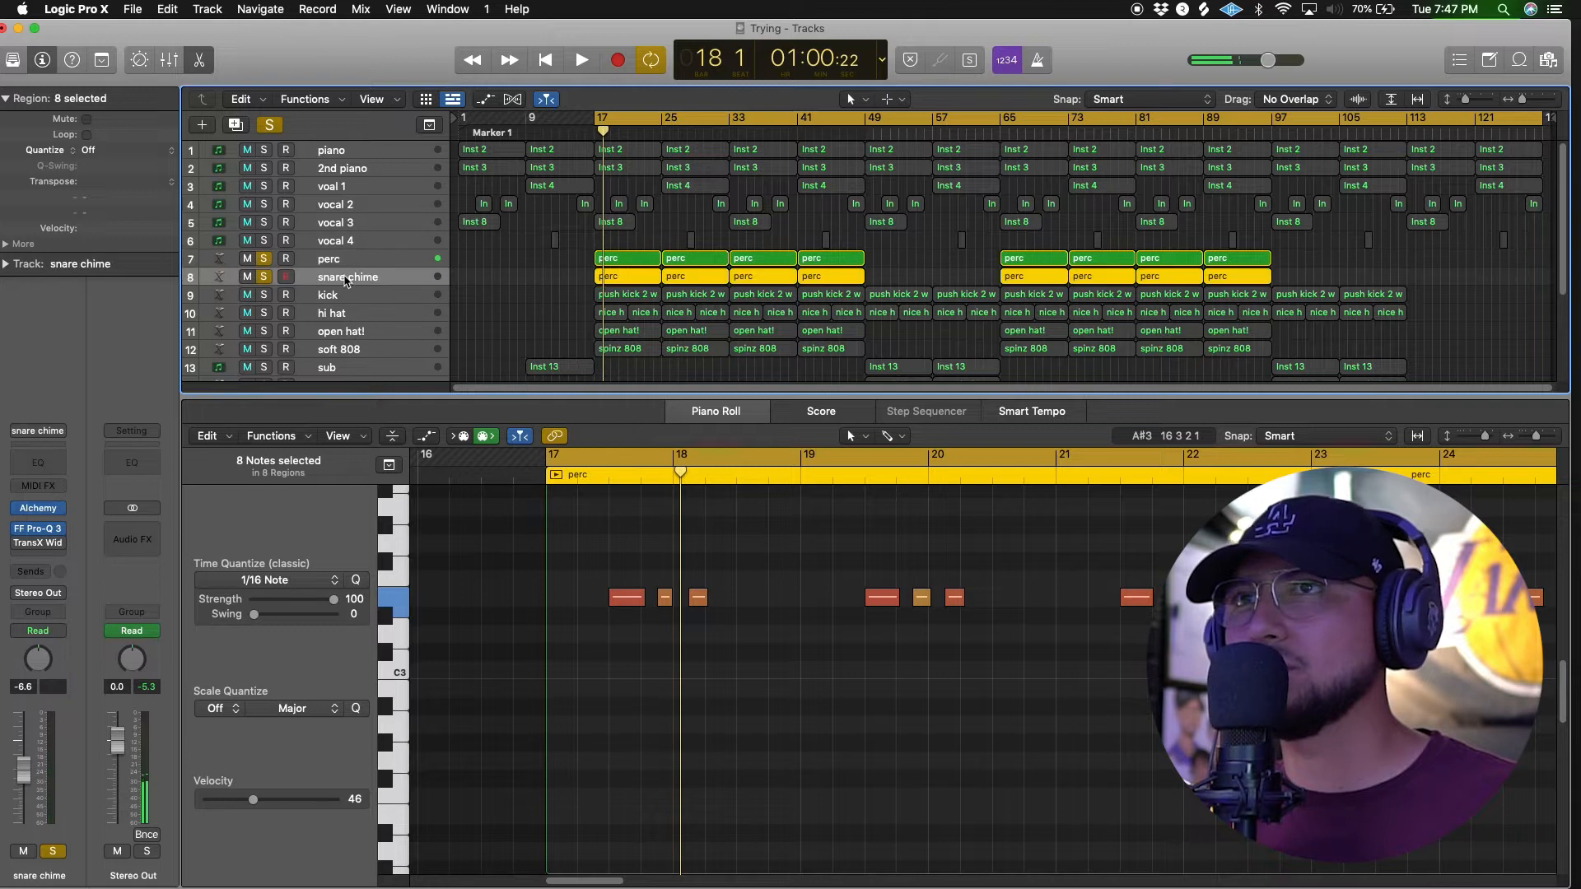
- Audition the snare chime on its own with perc's solo off, and again with perc soloed alongside it
left_click(624, 277)
key("space")
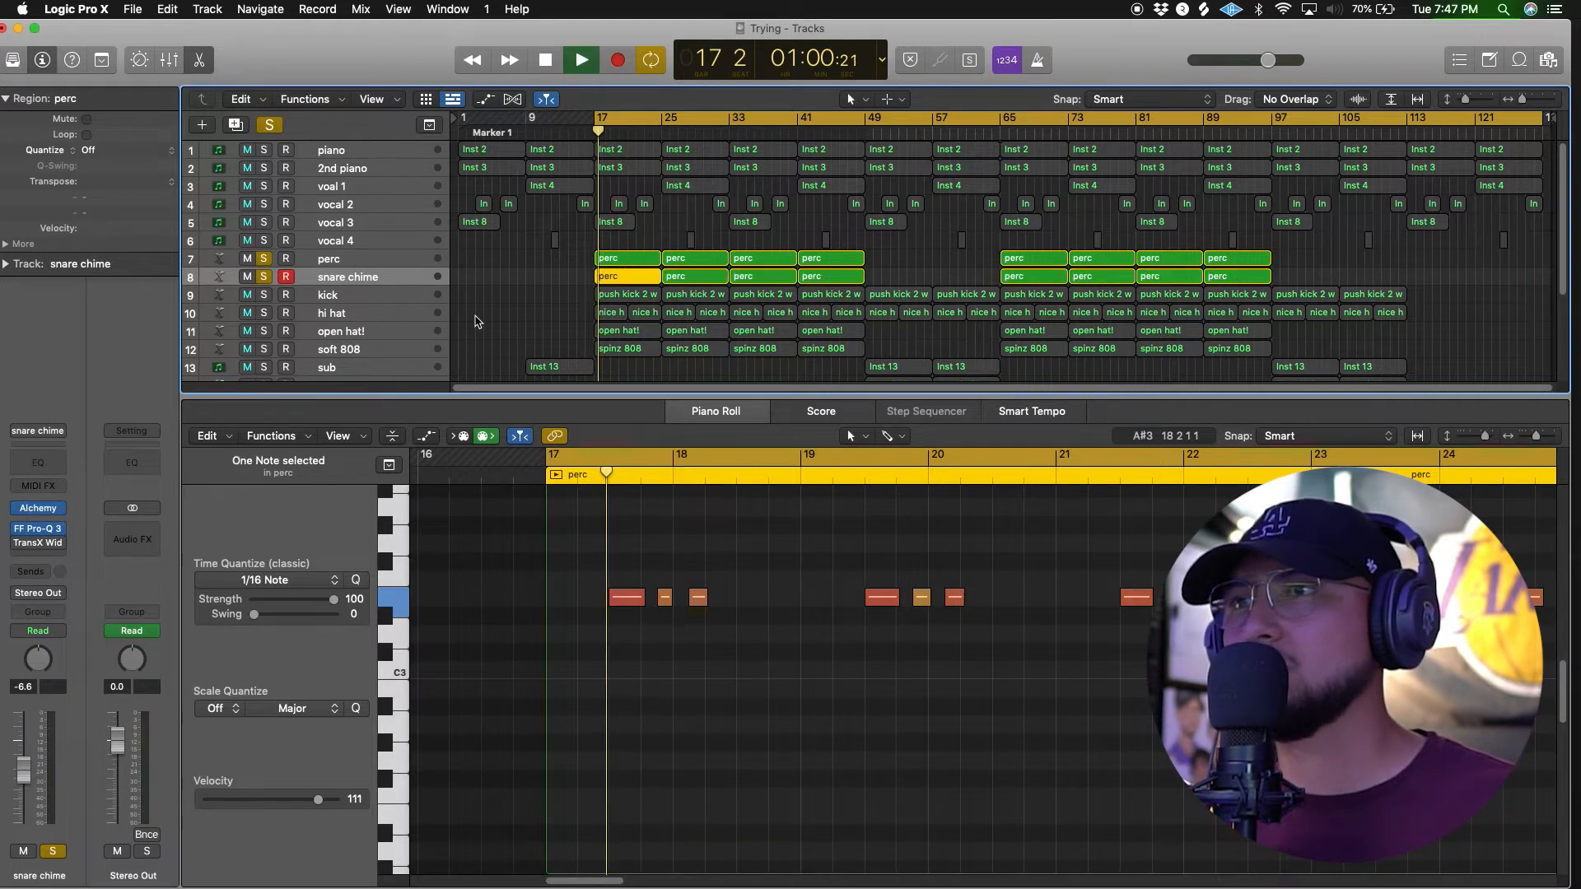
left_click(264, 259)
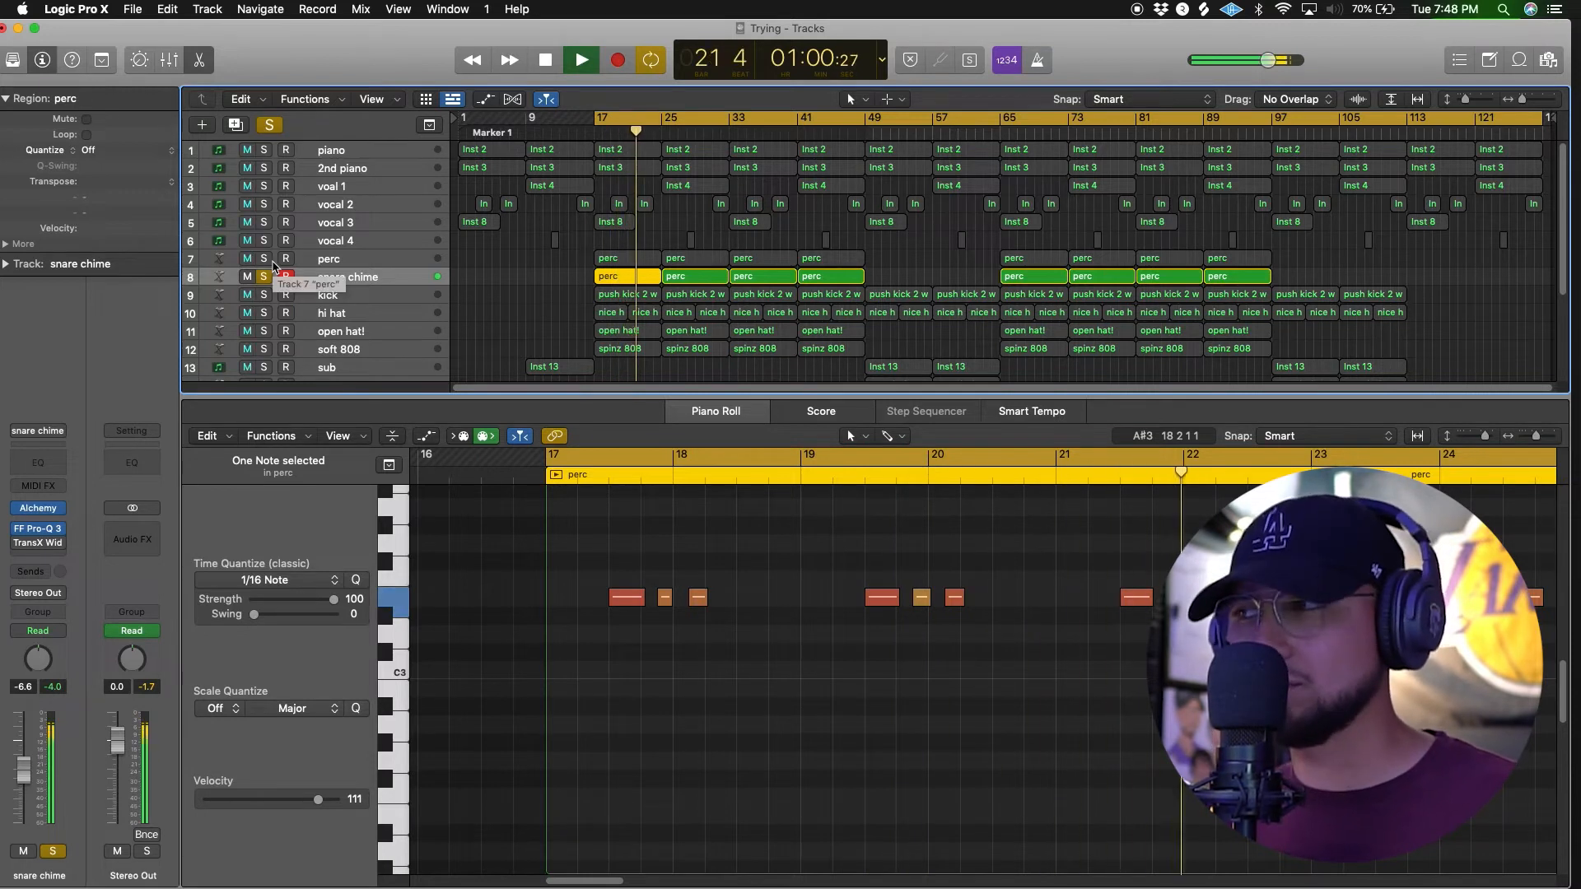
key("space")
left_click(264, 259)
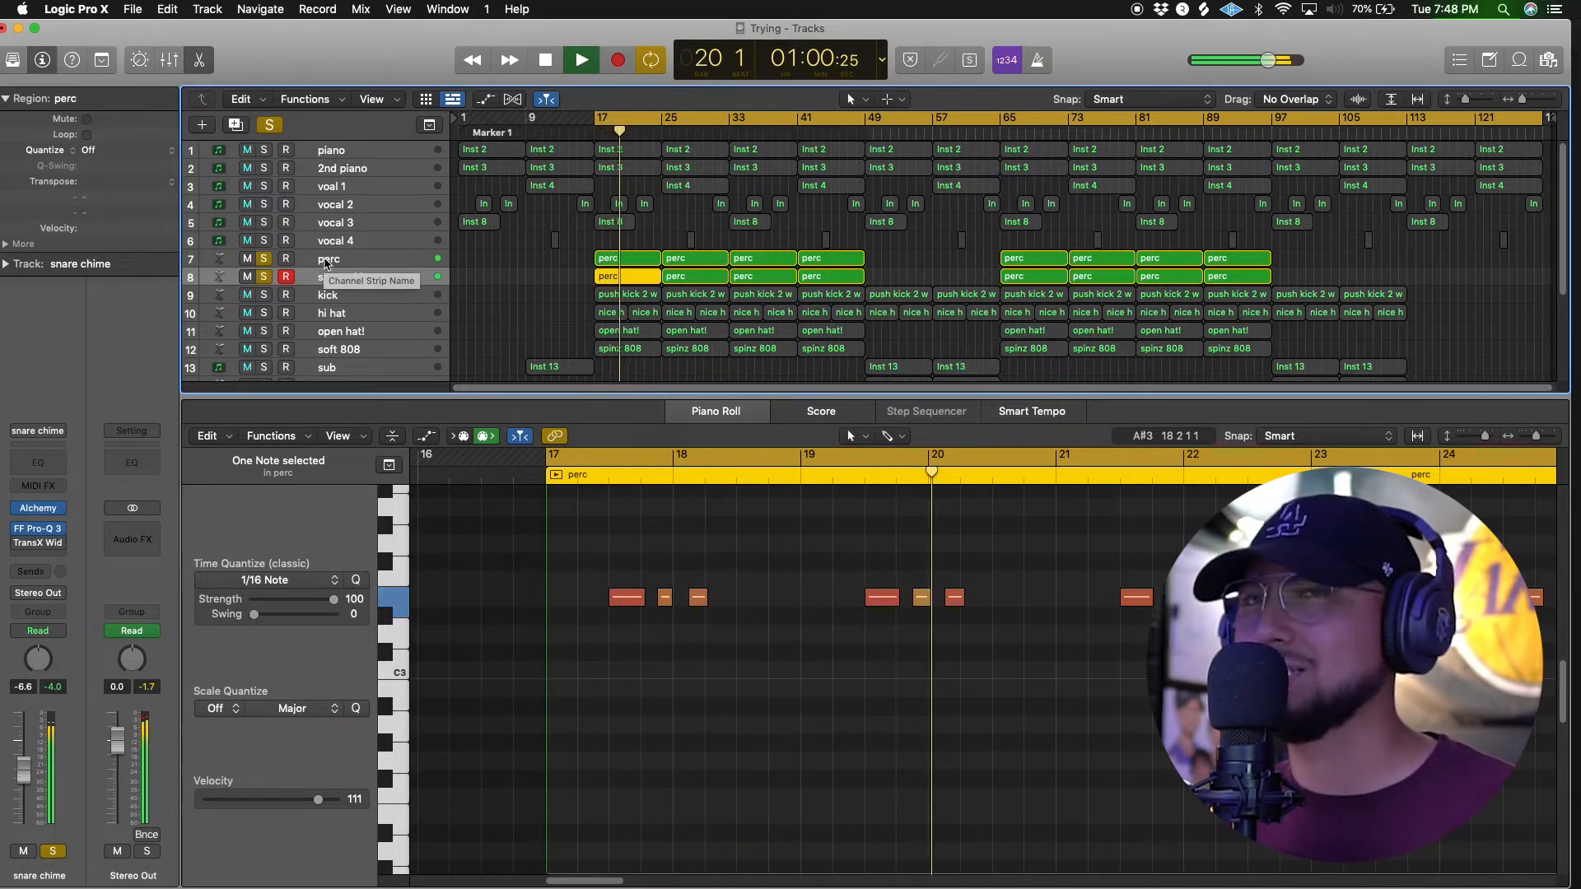
key("space")
- Solo and select the kick track, and look over the Time Quantize note values in the Piano Roll
left_click(328, 298)
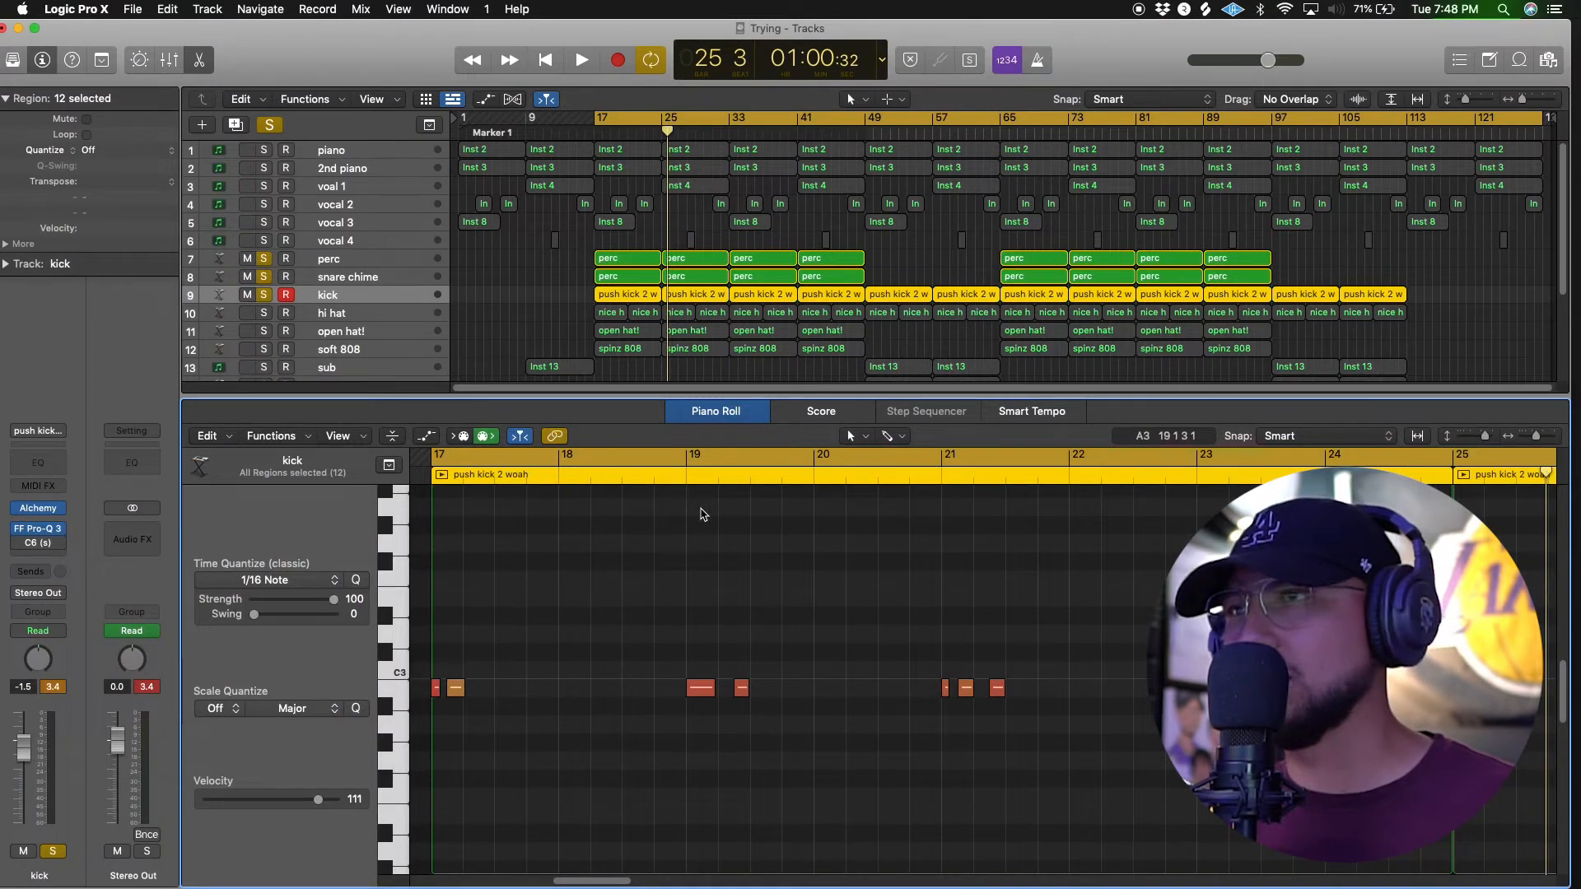
left_click(275, 580)
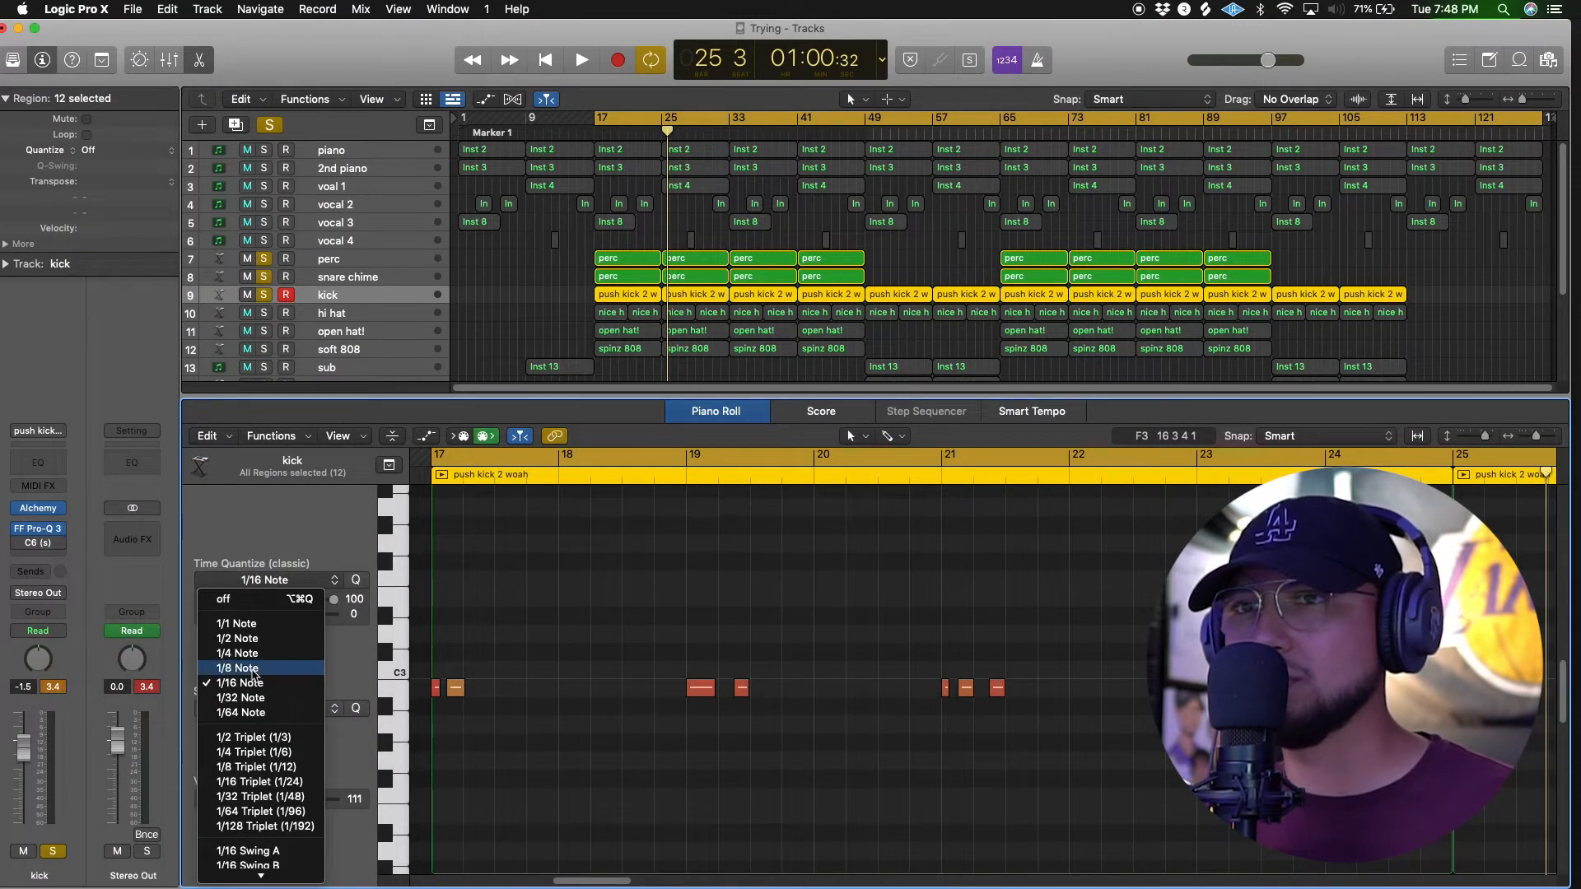
left_click(491, 679)
- Switch the Piano Roll to the Brush Tool, set Time Quantize to 1/8 Note and try brushing over the kick's second note
left_click(852, 435)
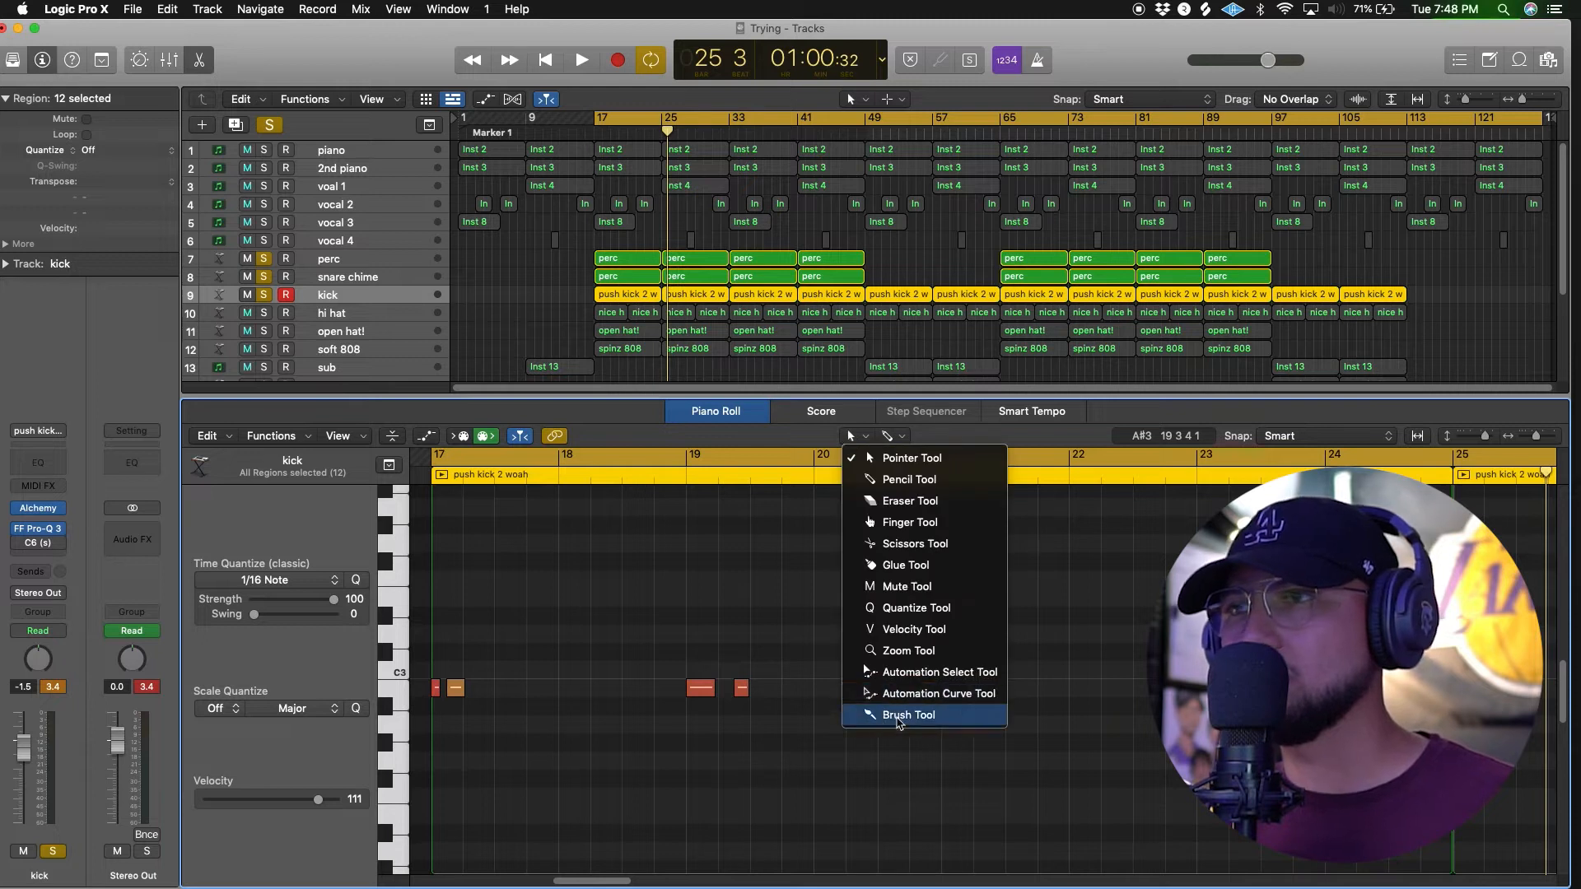
left_click(897, 715)
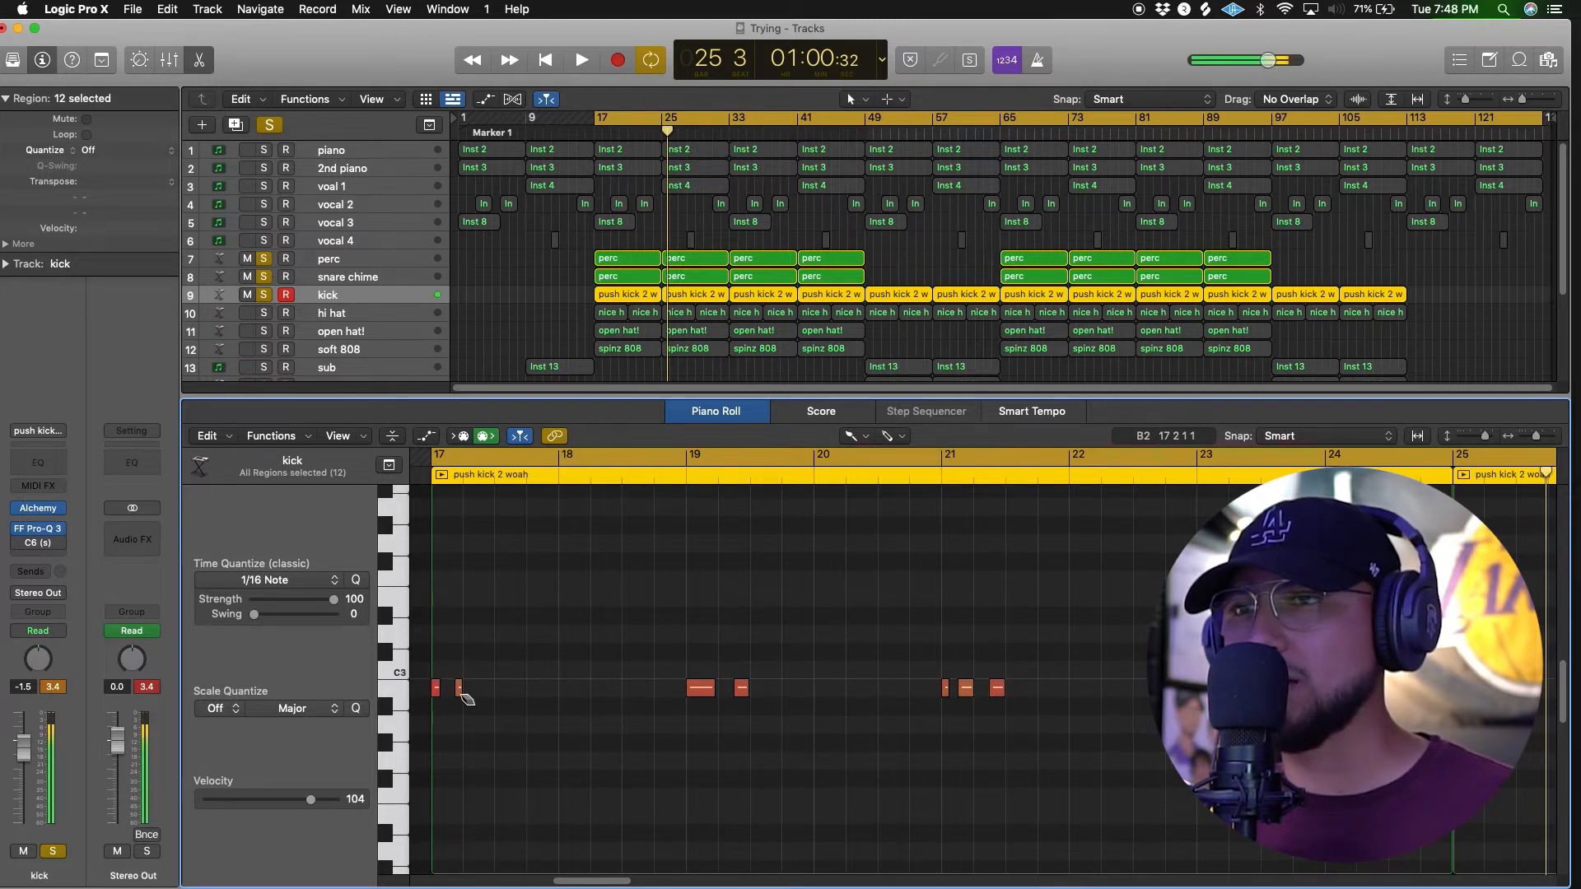
left_click(459, 687)
key("space")
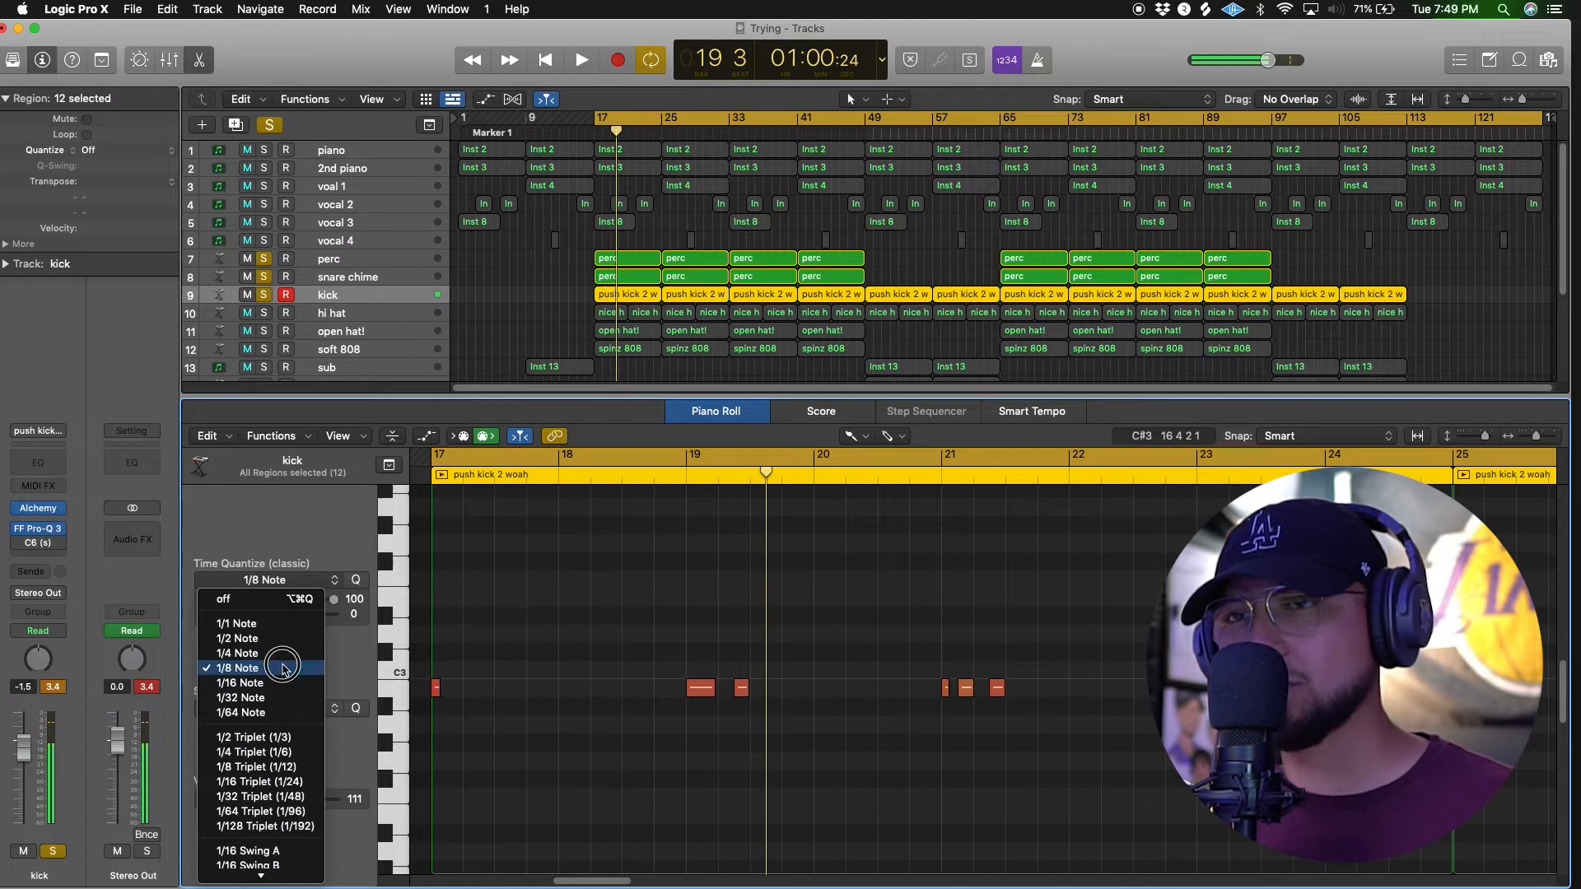
left_click(282, 666)
left_click(456, 688)
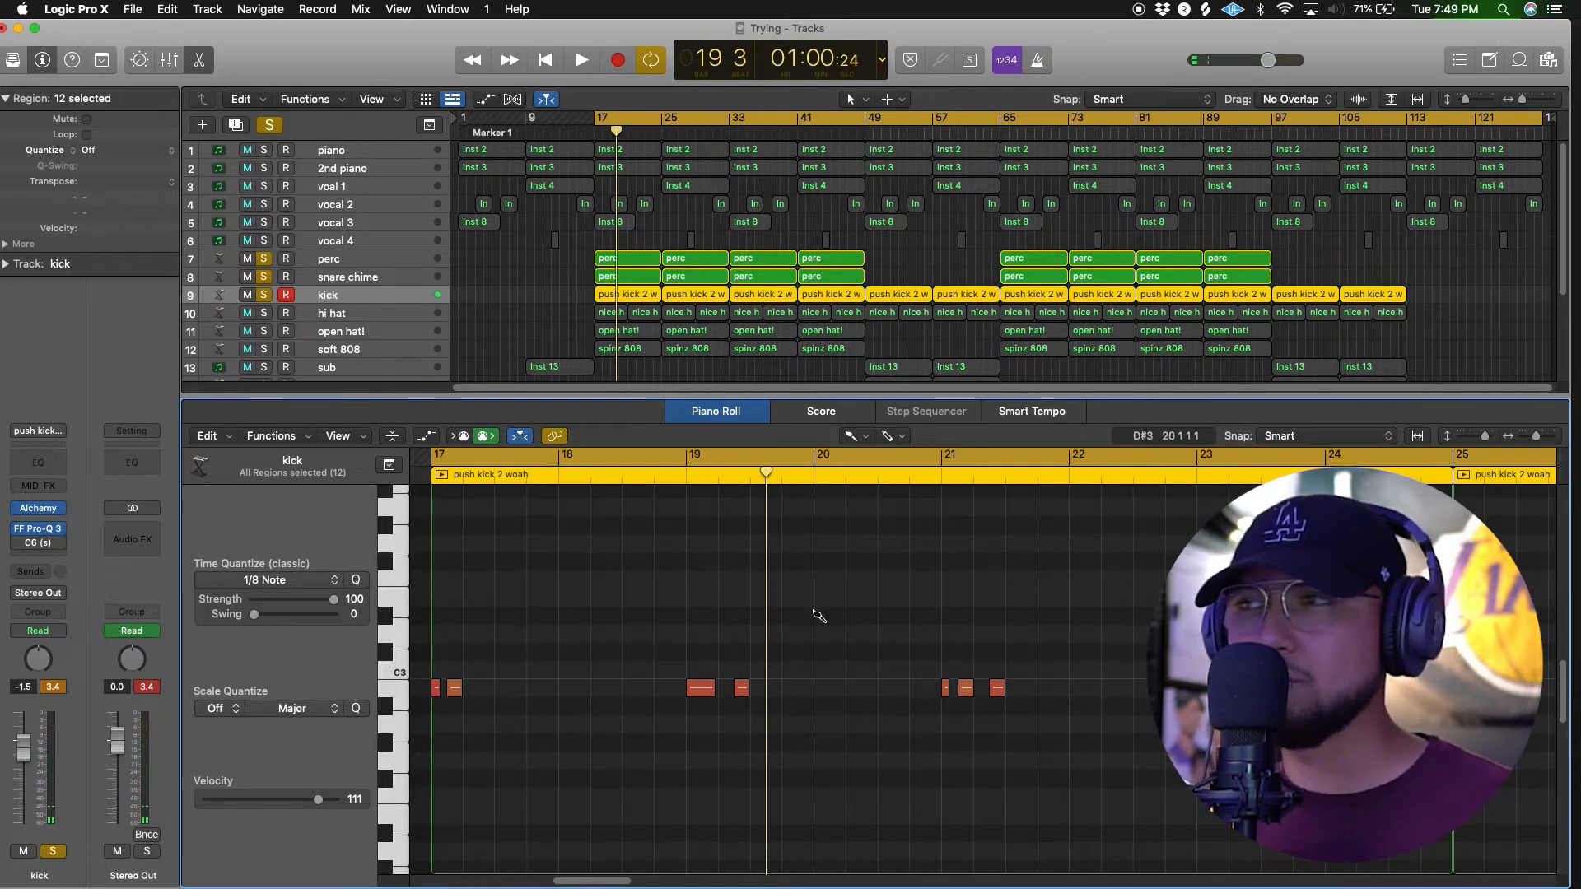
- Recheck the Time Quantize values and play the kick pattern together with perc and snare chime
left_click(313, 581)
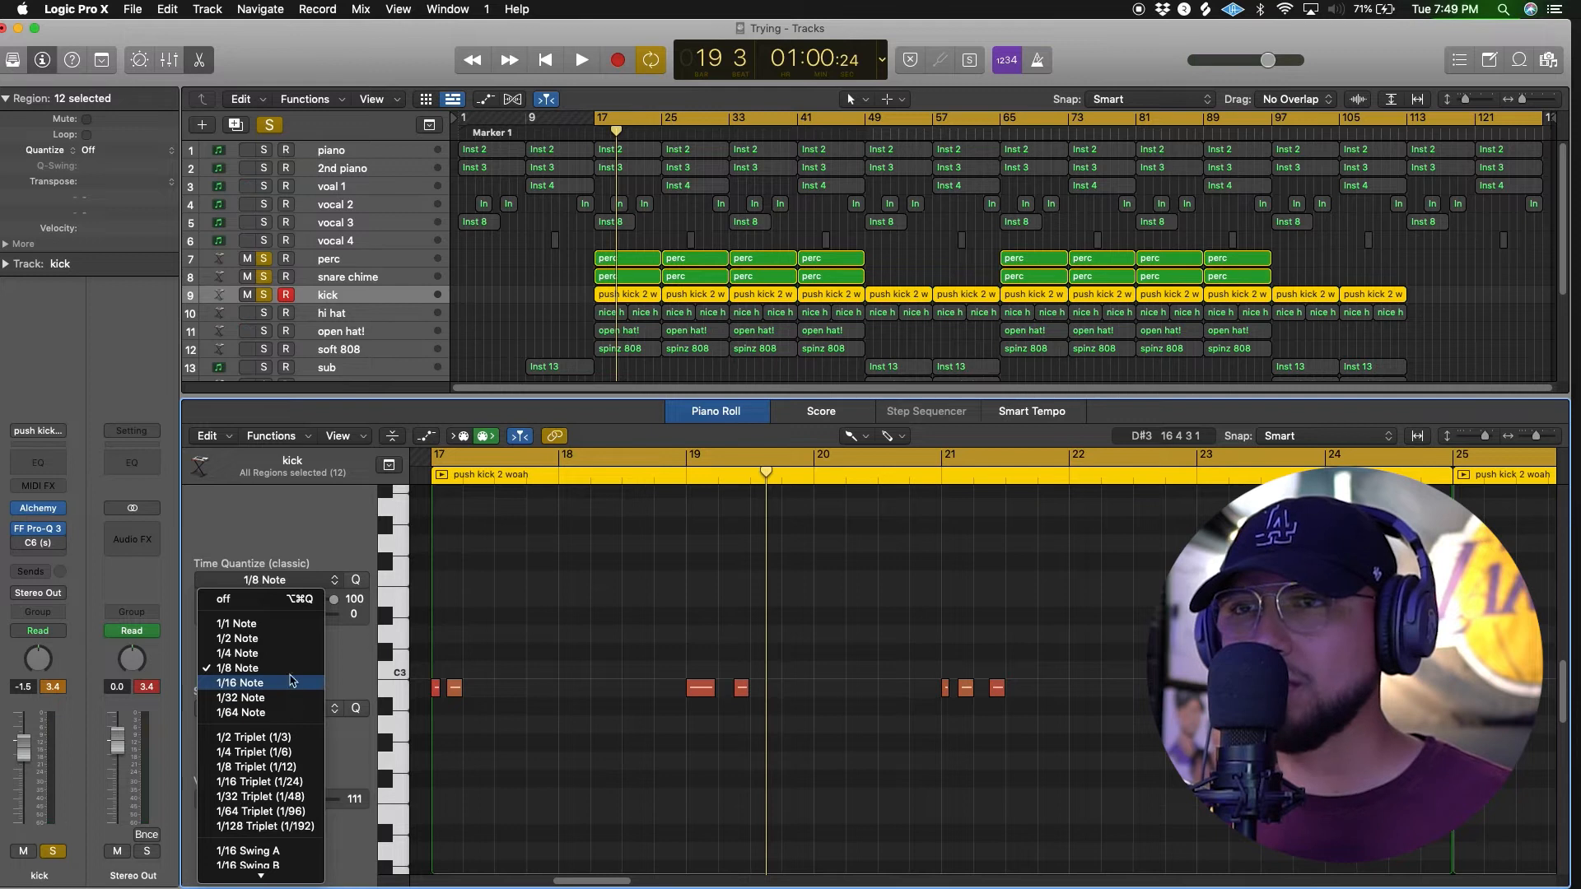
left_click(311, 568)
key("space")
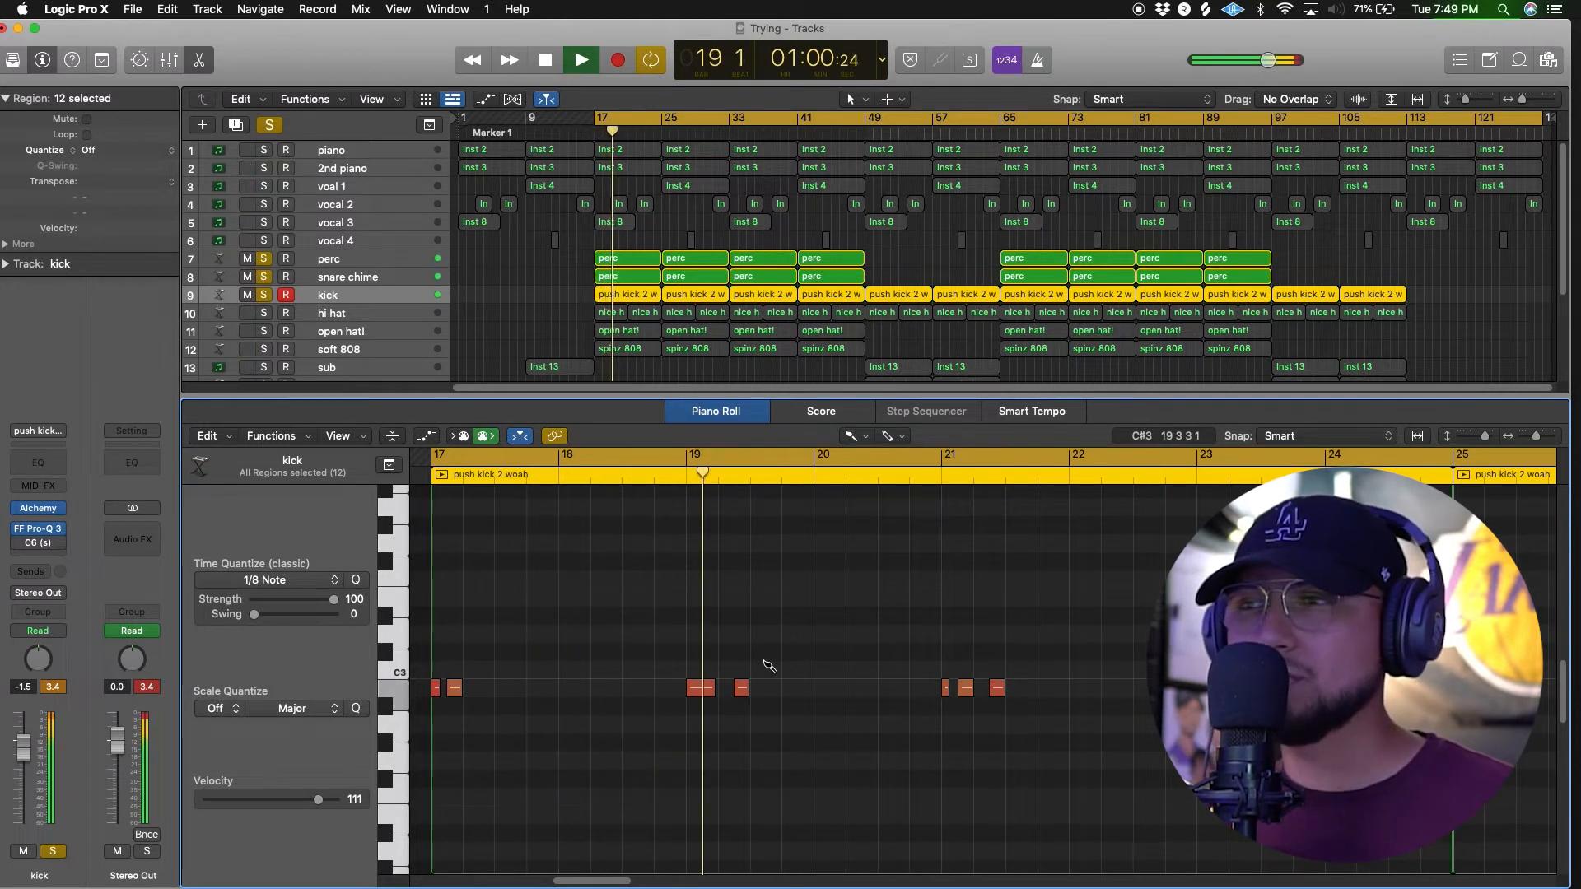
key("space")
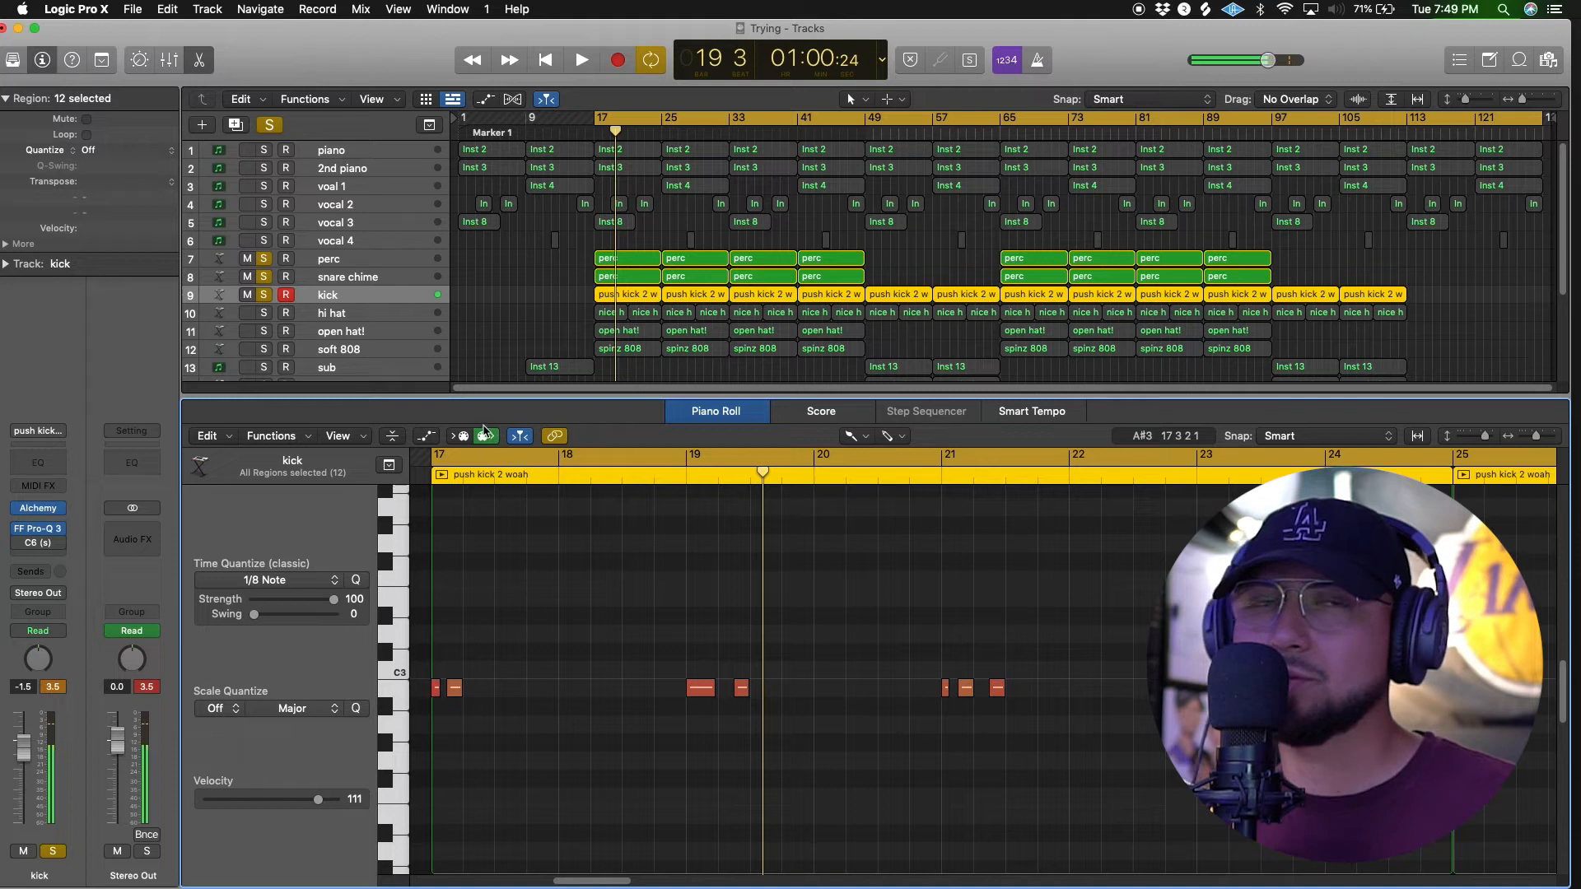
- Solo the hi hat track, select its first nice hat region and play it with the other drums
left_click(322, 317)
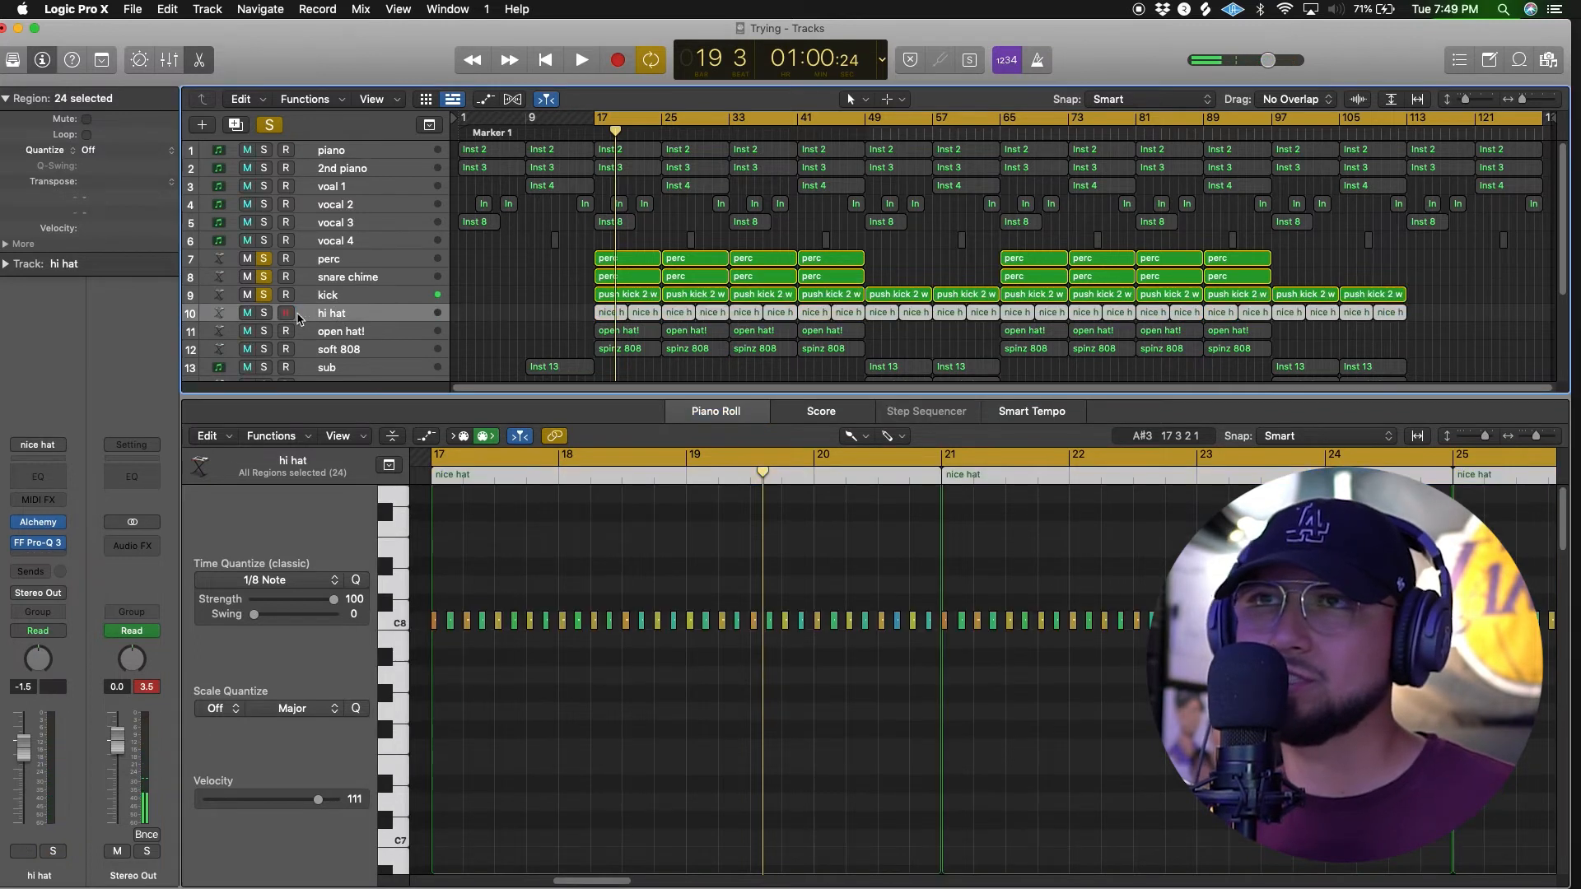
left_click(265, 314)
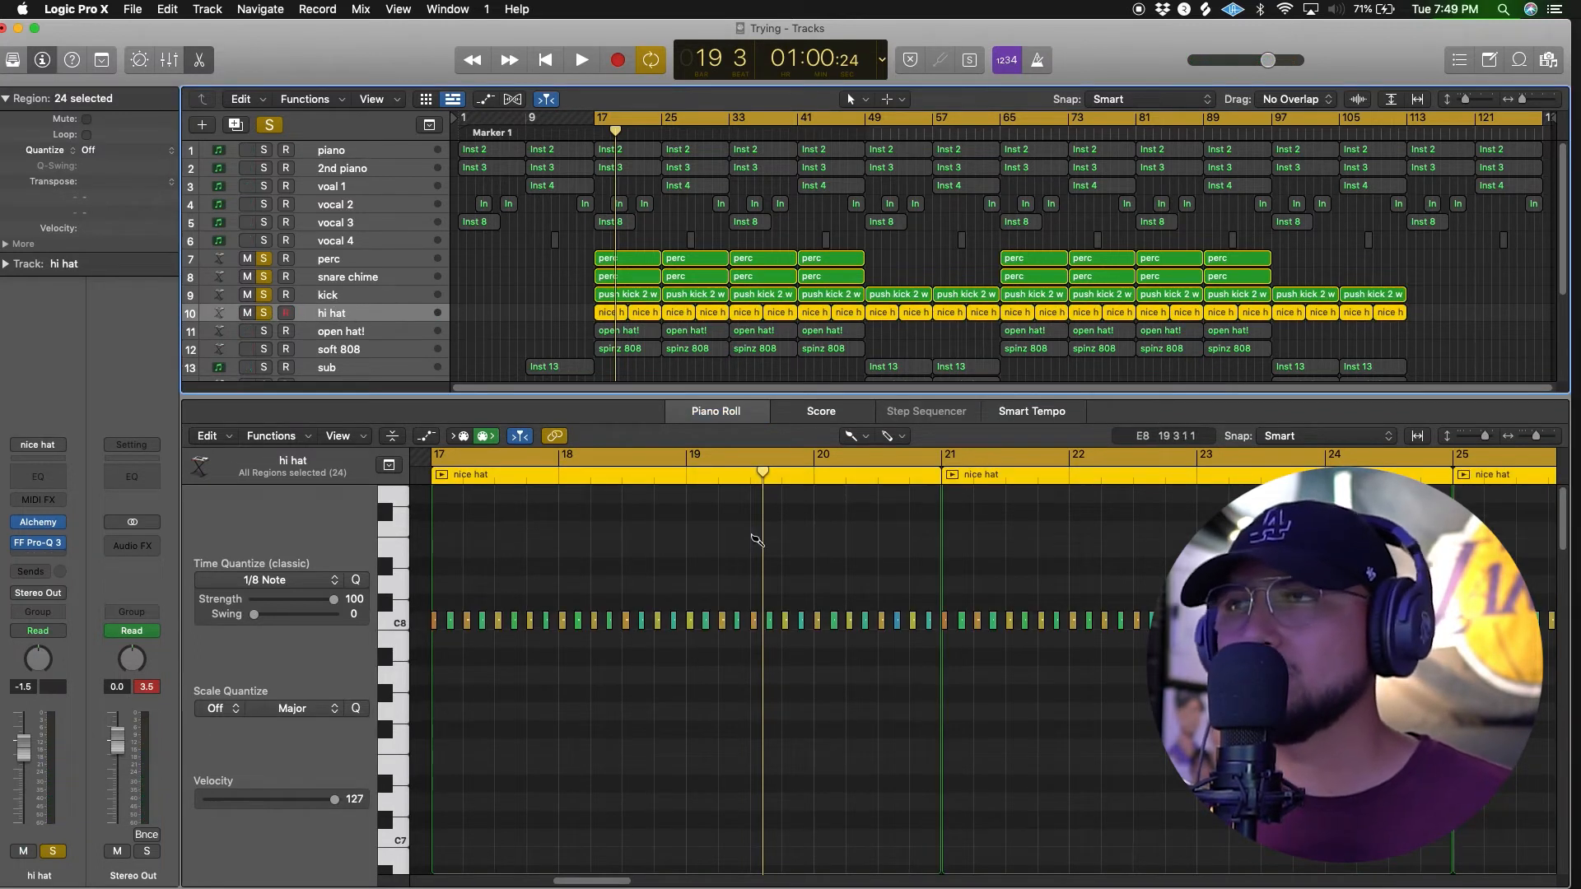
left_click(610, 316)
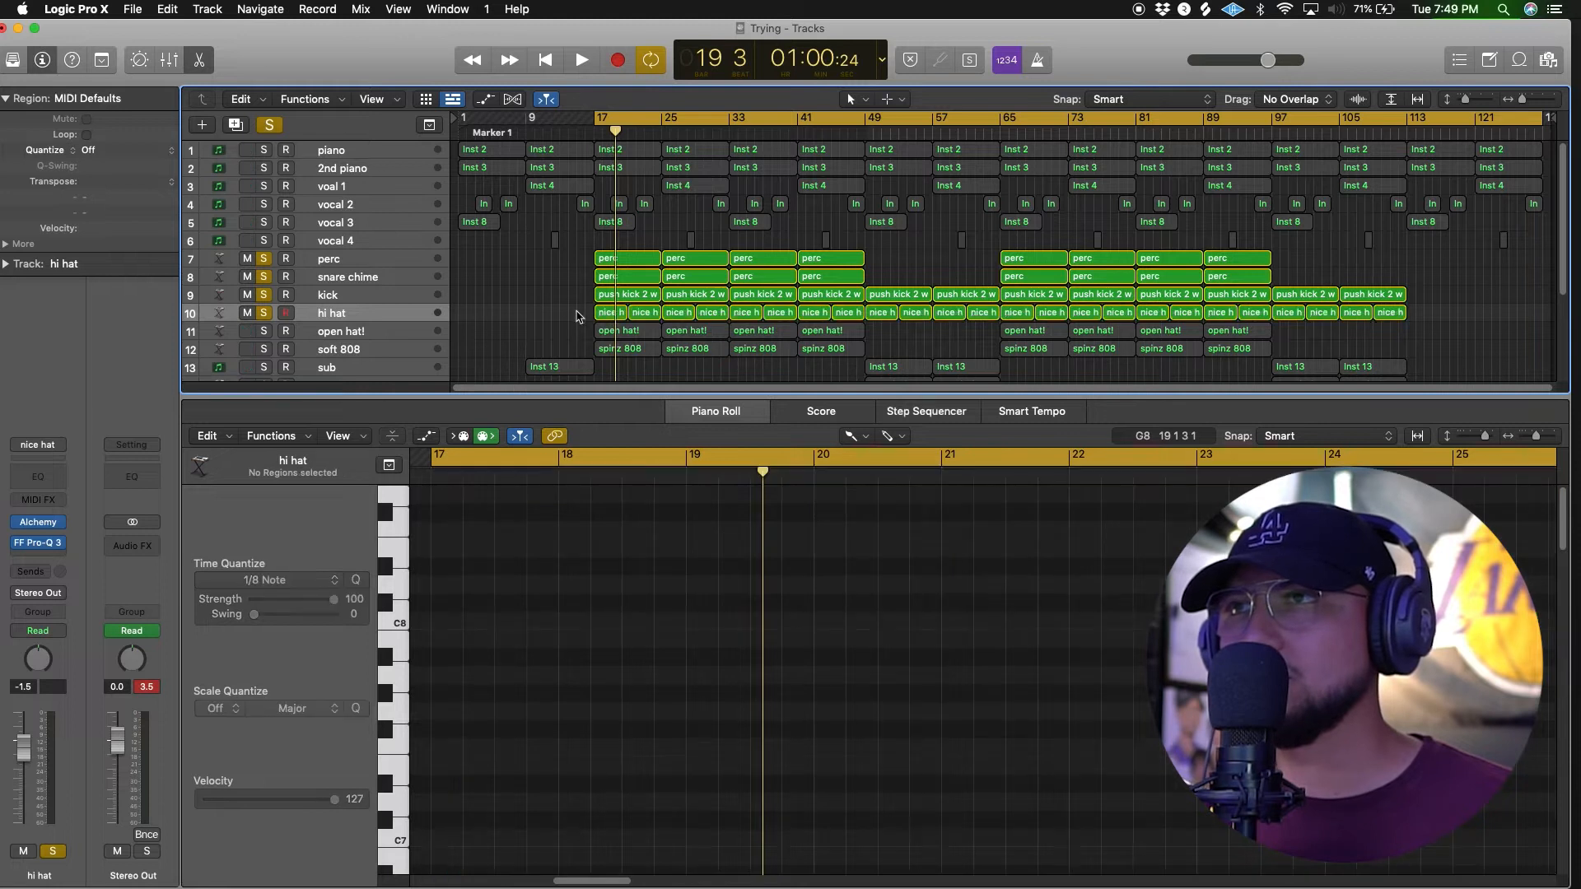
key("space")
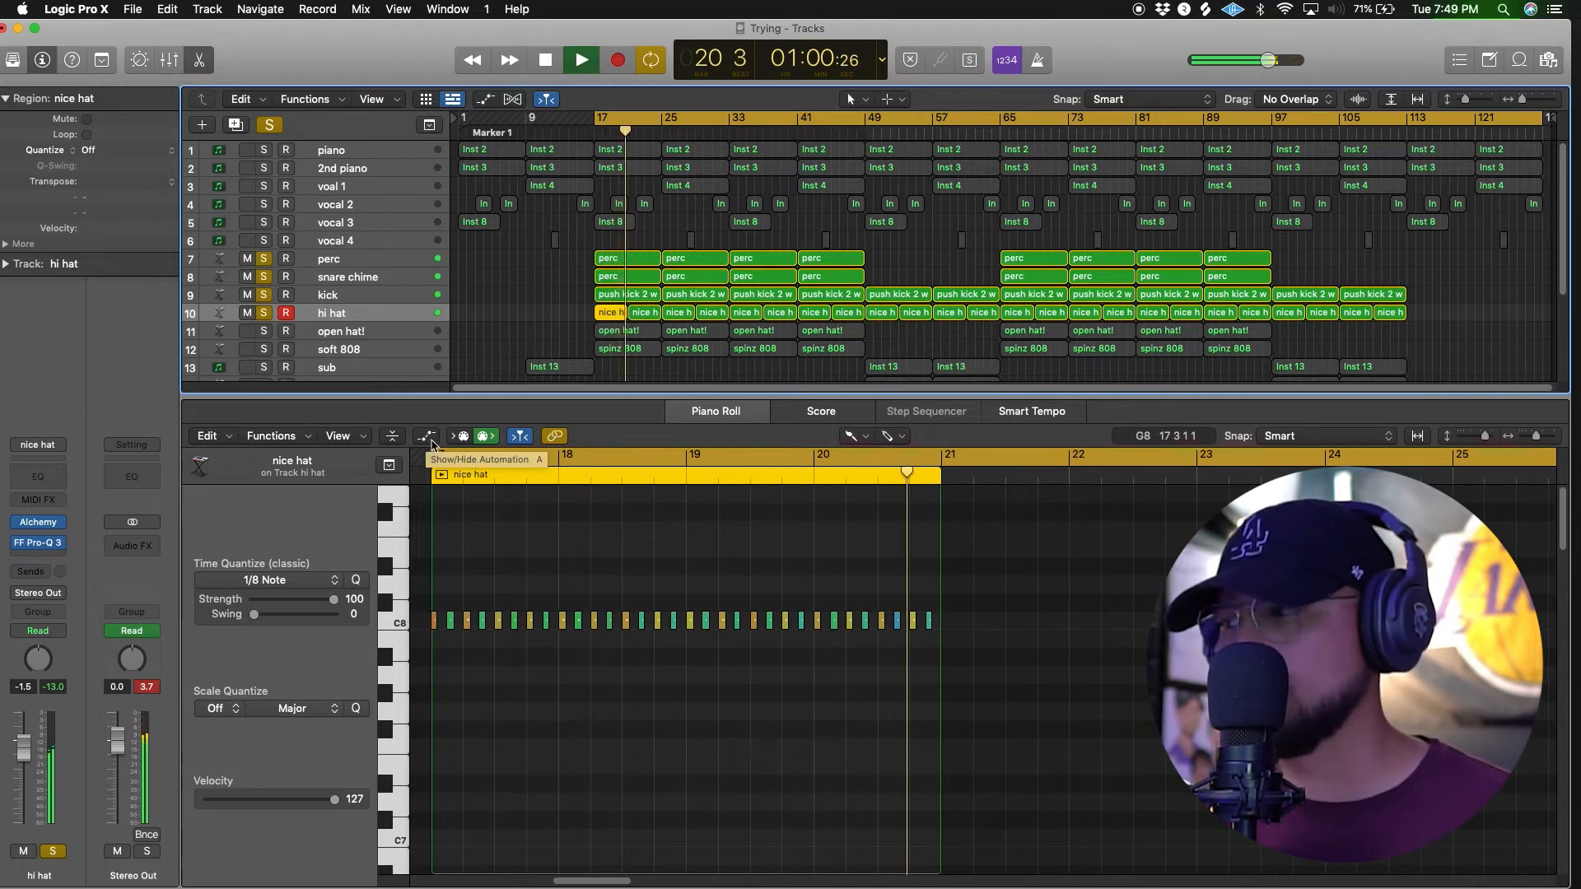
key("space")
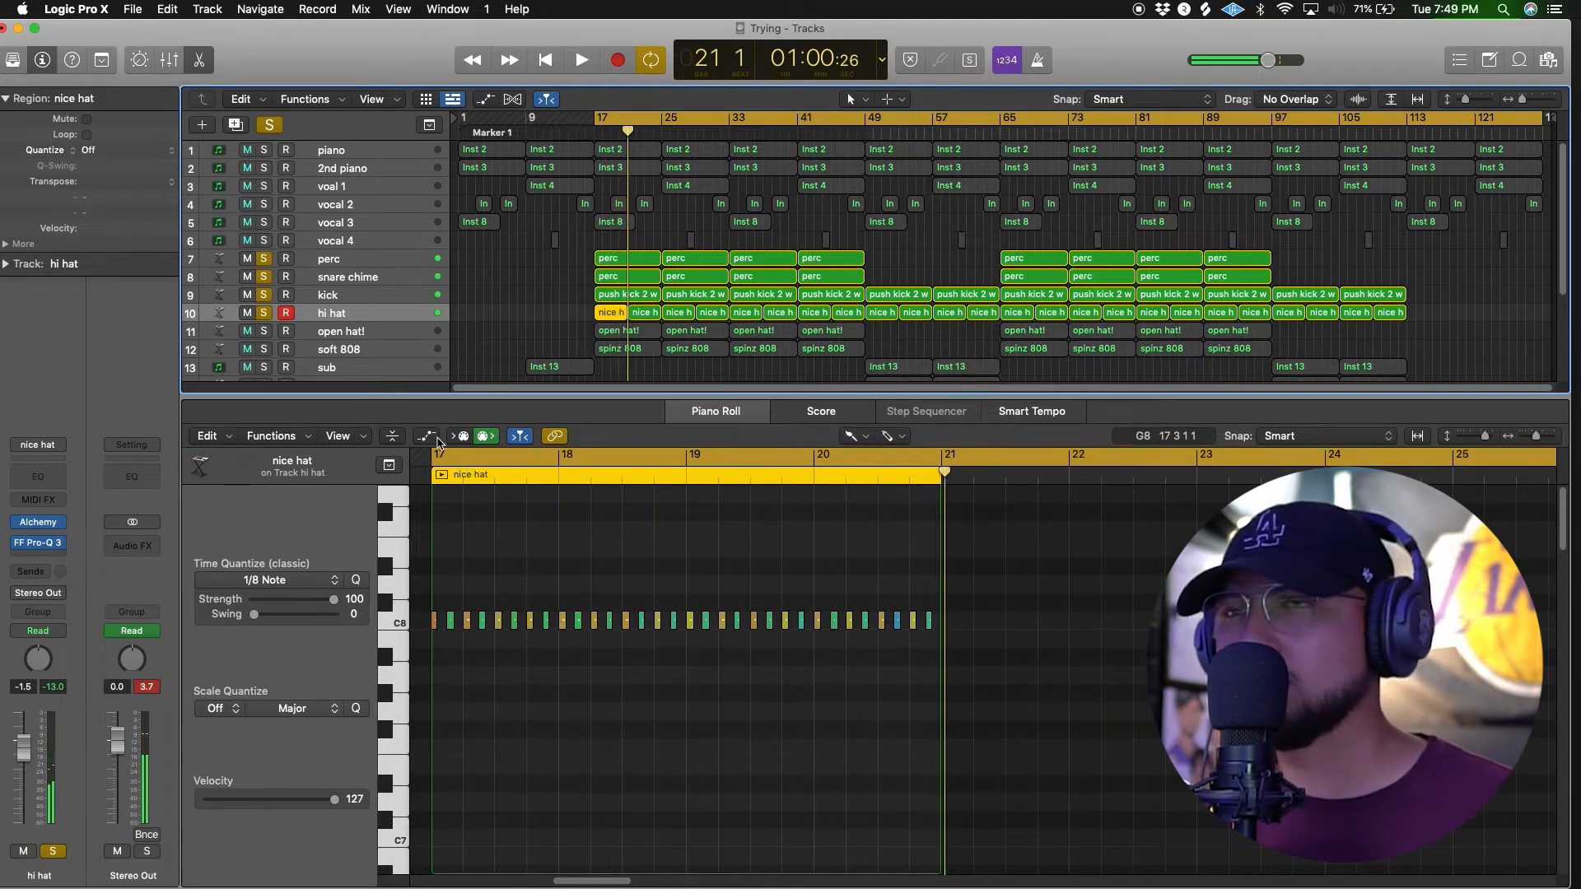
- Show the Note Velocity lane for the first nice hat region and play the pattern
left_click(437, 439)
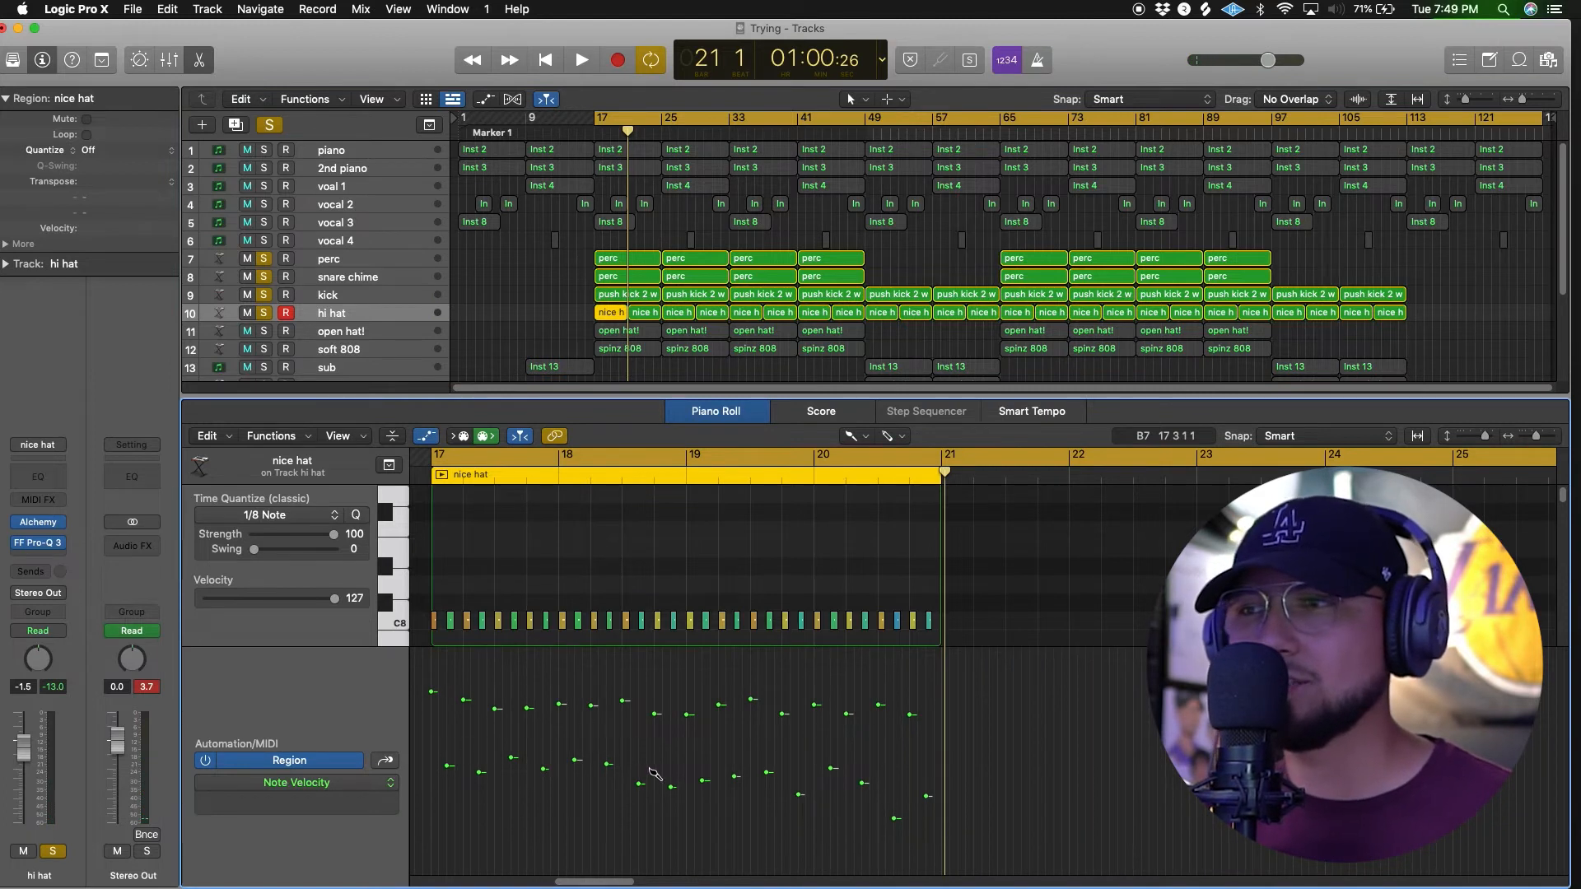
key("space")
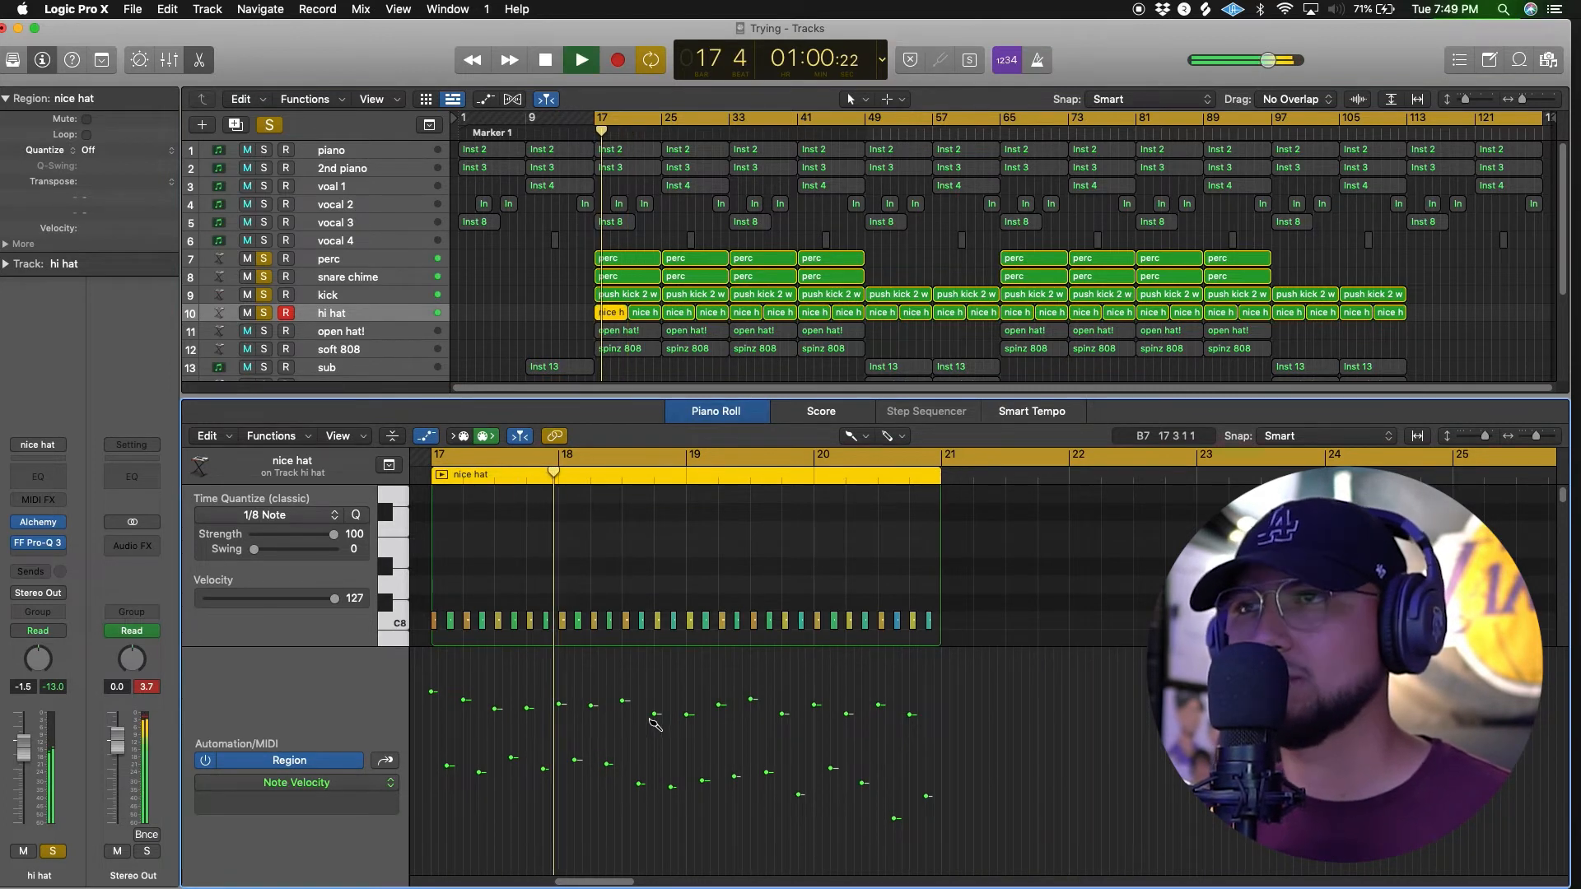
key("space")
- Try raising the velocities of the quieter hi-hat notes to near the louder ones and play the pattern
mouse_move(639, 783)
left_mouse_down()
mouse_move(639, 697)
mouse_move(672, 709)
left_mouse_up()
left_click_drag(607, 764, 607, 704)
key("space")
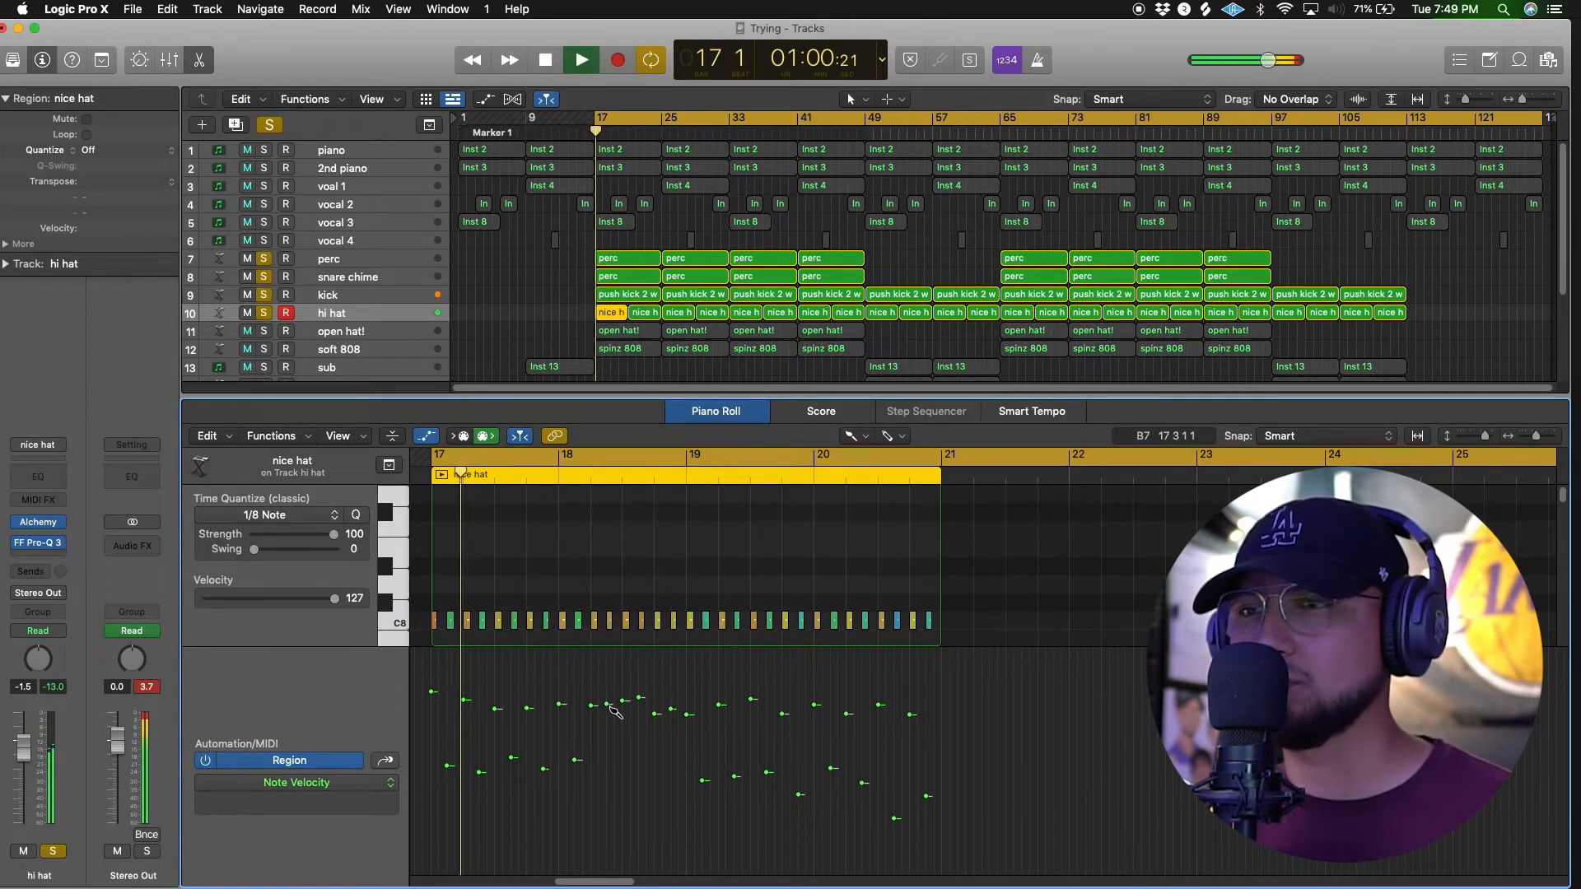
mouse_move(480, 770)
left_mouse_down()
mouse_move(480, 710)
mouse_move(514, 716)
left_mouse_up()
mouse_move(544, 771)
left_mouse_down()
mouse_move(543, 703)
mouse_move(576, 706)
left_mouse_up()
mouse_move(704, 781)
left_mouse_down()
mouse_move(704, 697)
mouse_move(735, 714)
left_mouse_up()
left_click_drag(448, 768, 451, 696)
key("space")
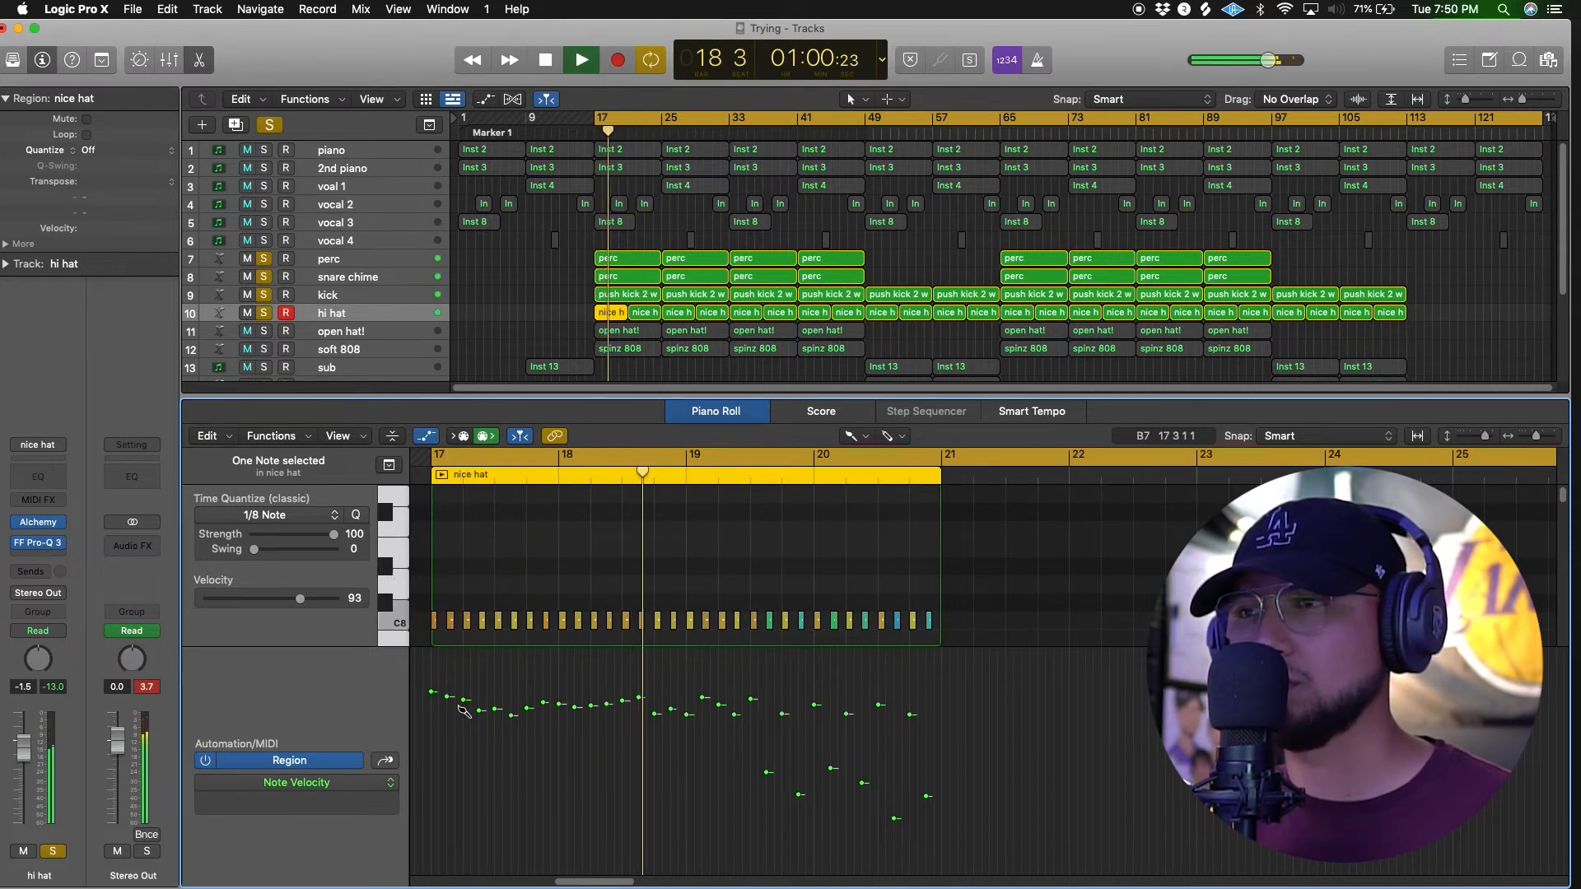
key("space")
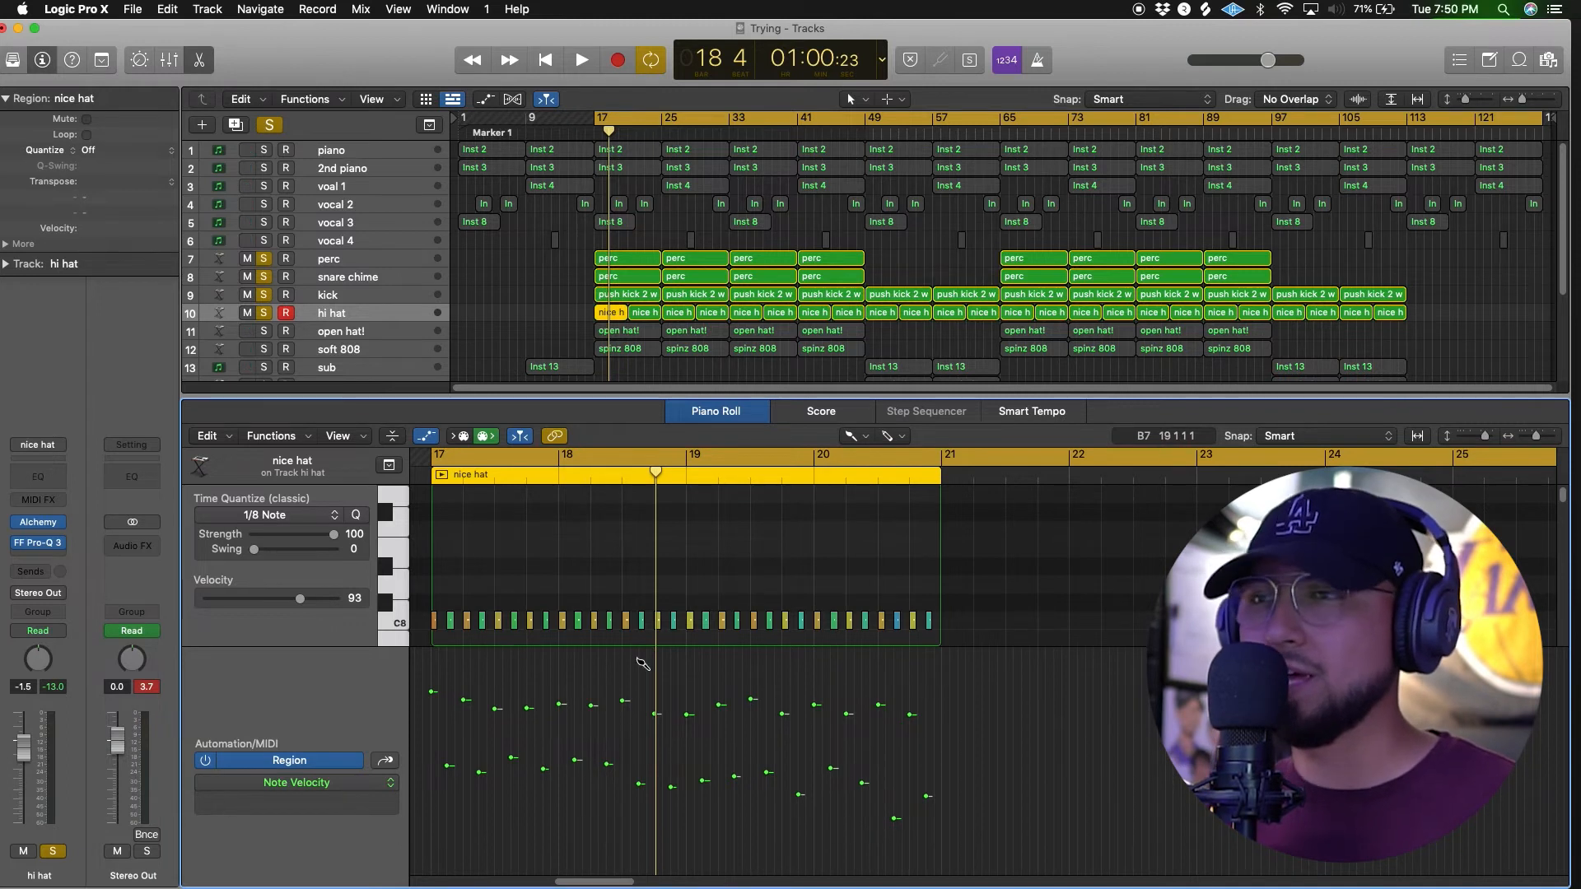
- Set the Time Quantize swing to 79 for the nice hat region while playing the pattern
scroll(554, 618, "down", 1)
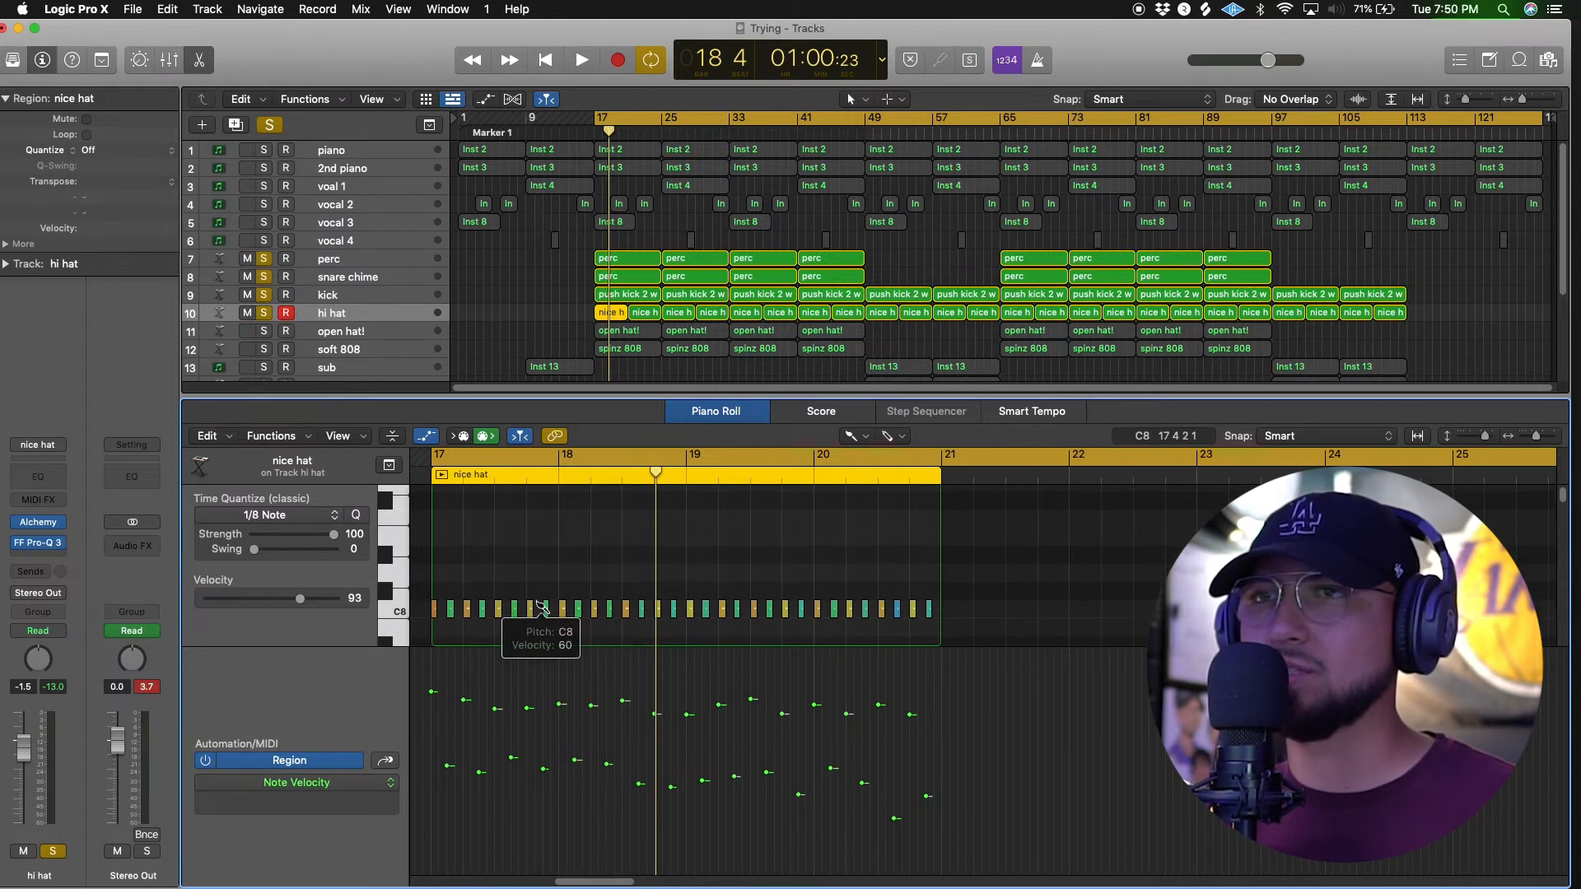
key("space")
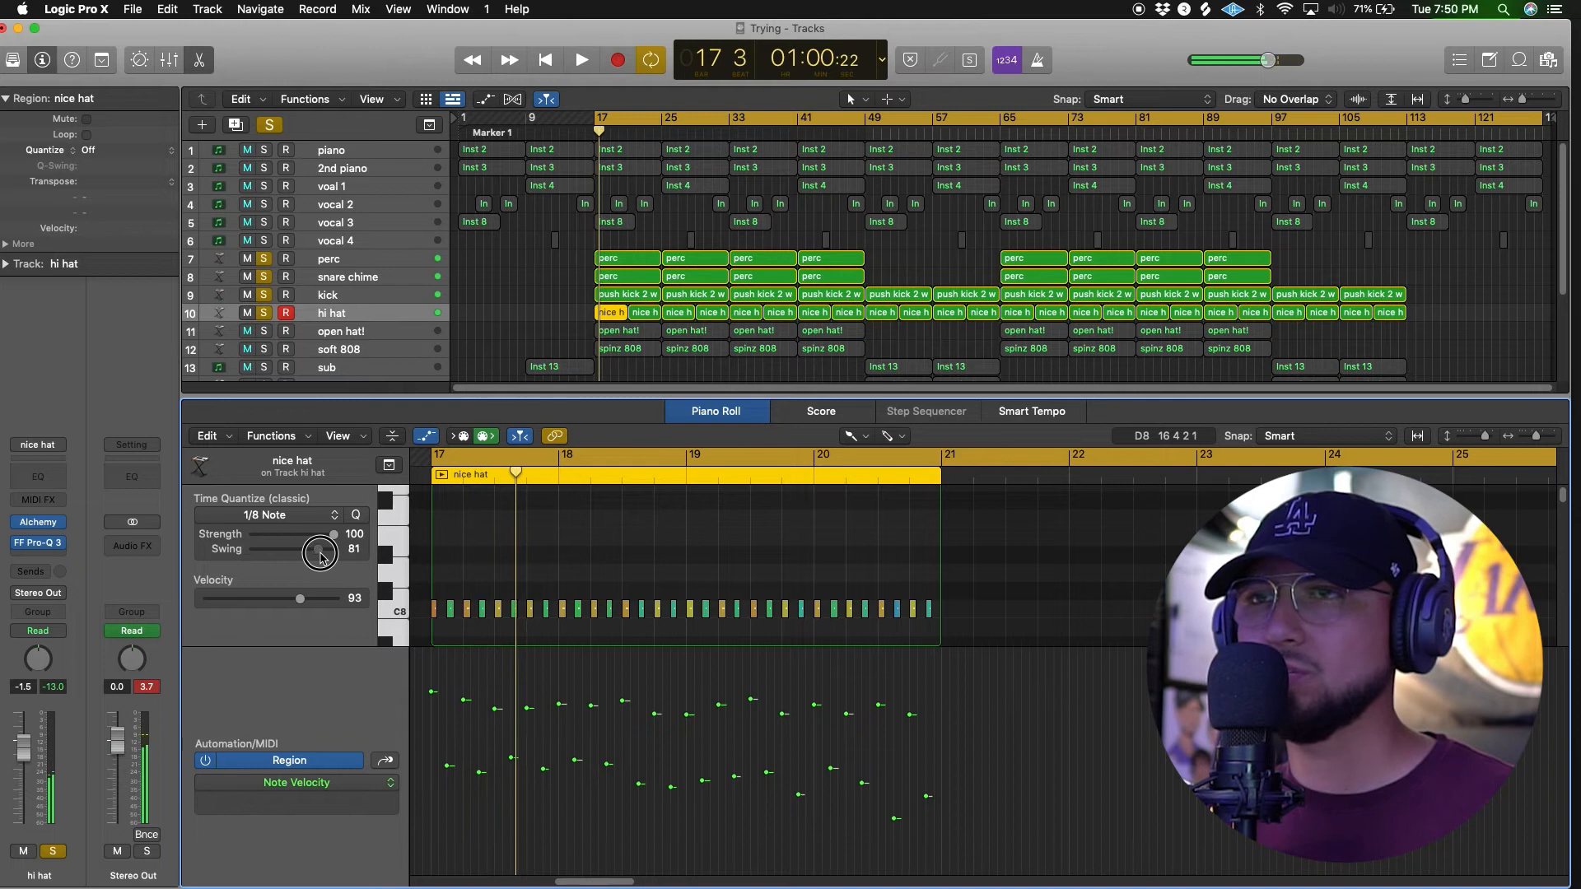
left_click_drag(320, 556, 318, 557)
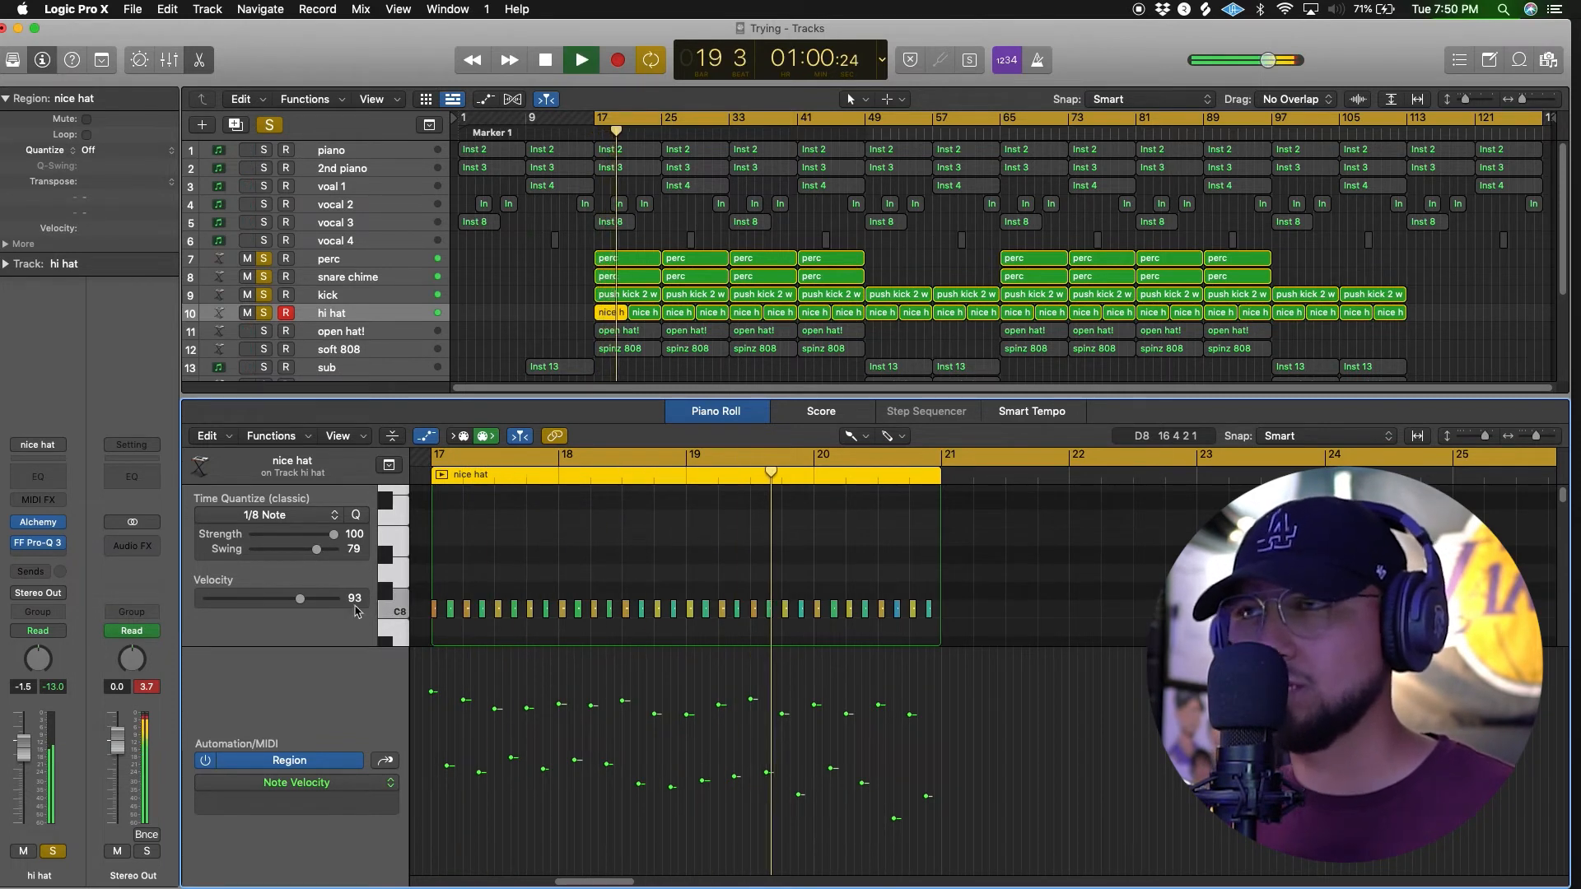
key("space")
- Solo and select the open hat track and audition it with the perc, snare chime, kick and hi hat
left_click(424, 316)
left_click(368, 335)
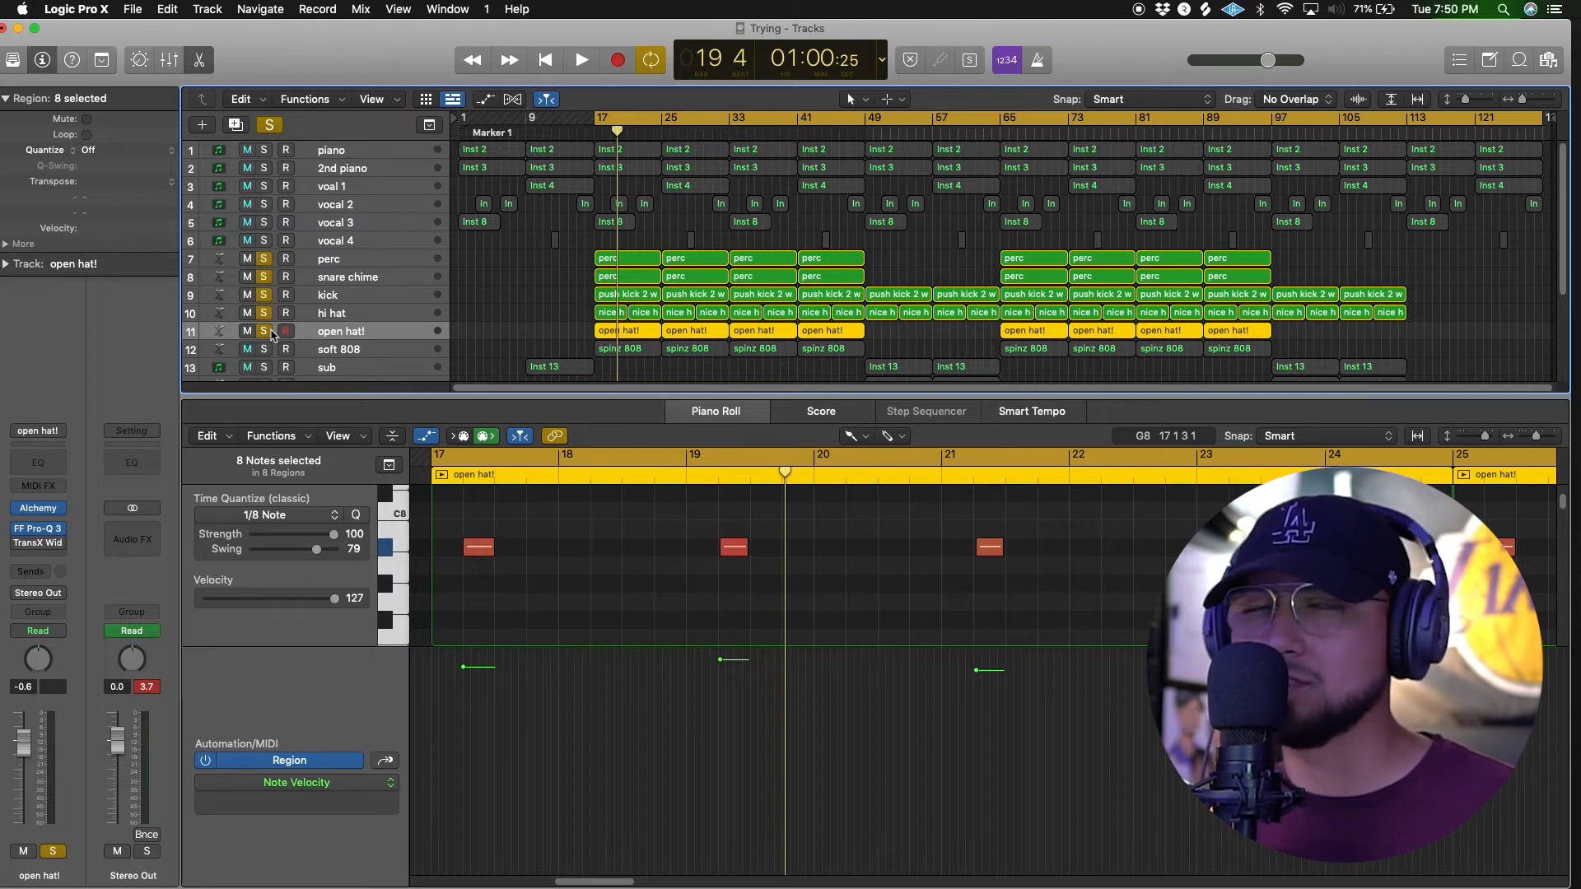
key("space")
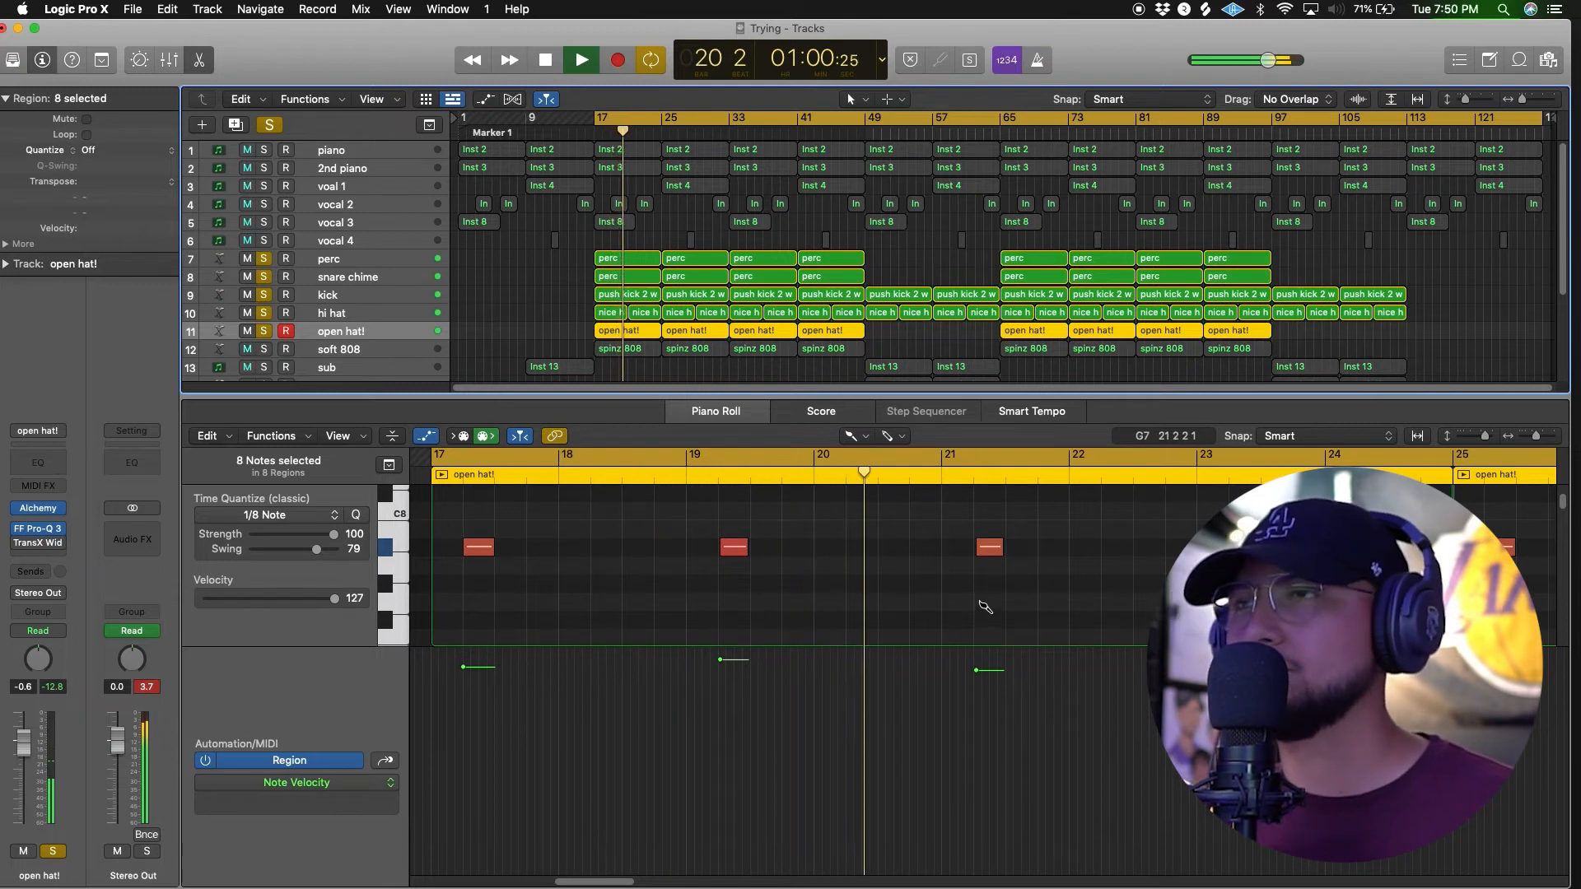
key("space")
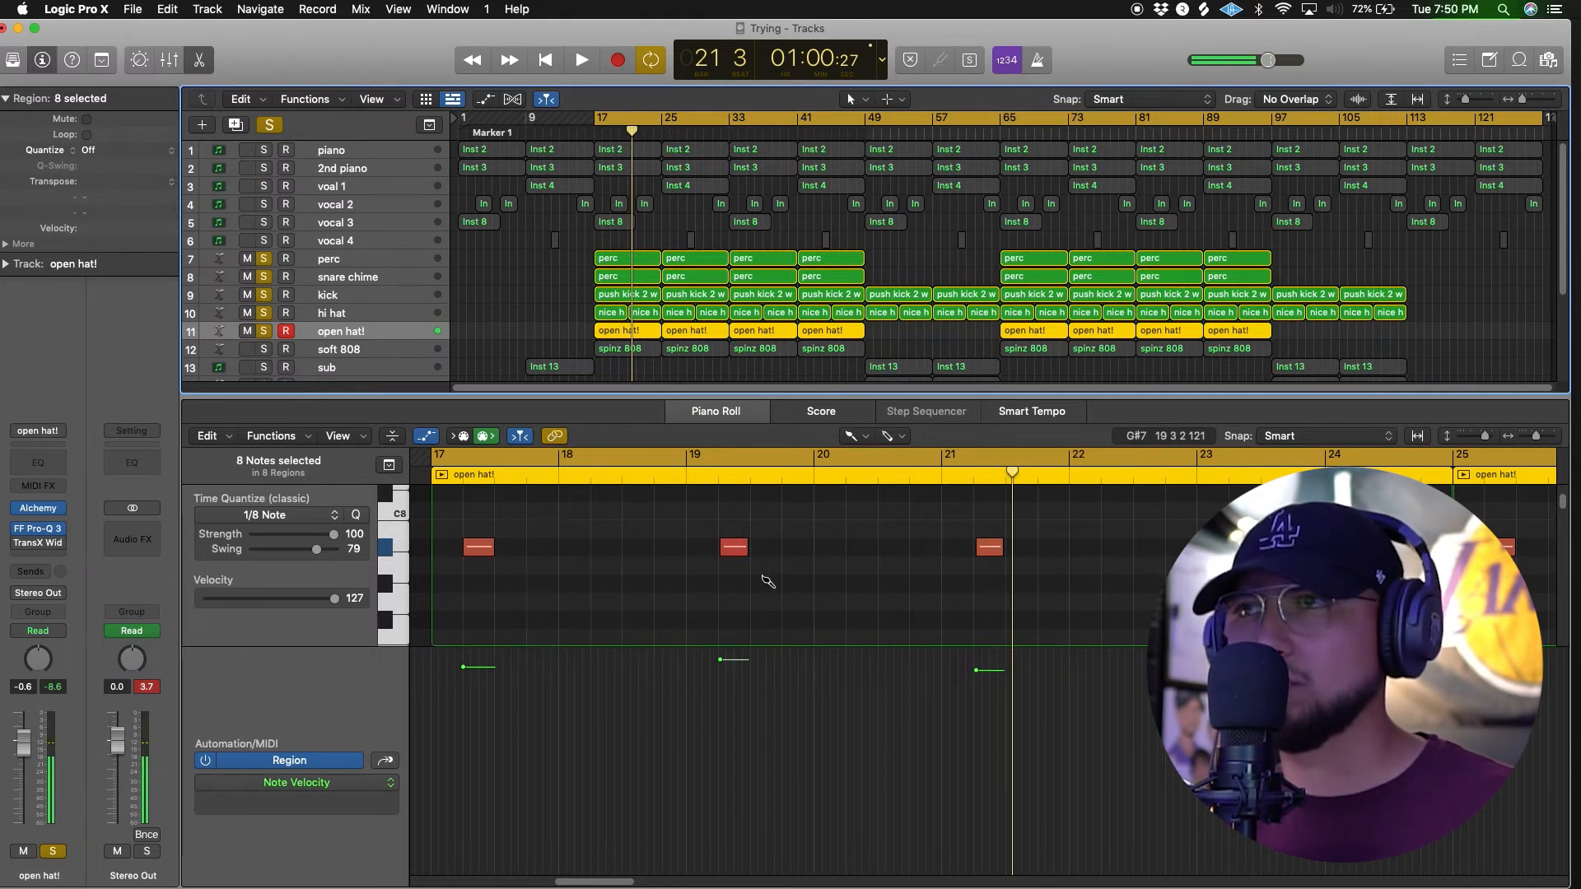
key("space")
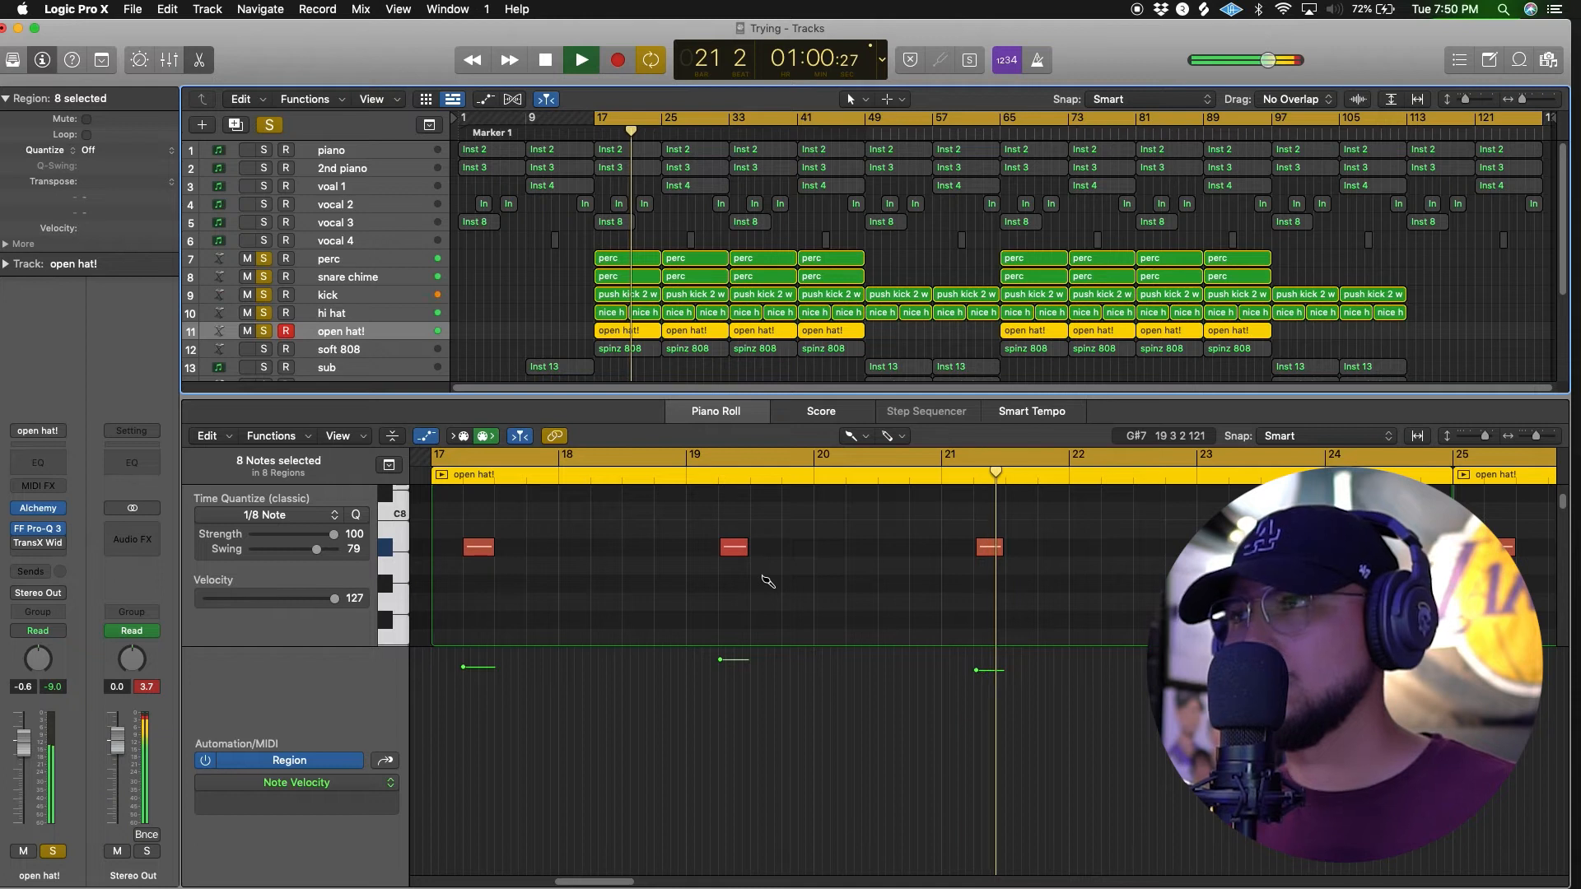
key("space")
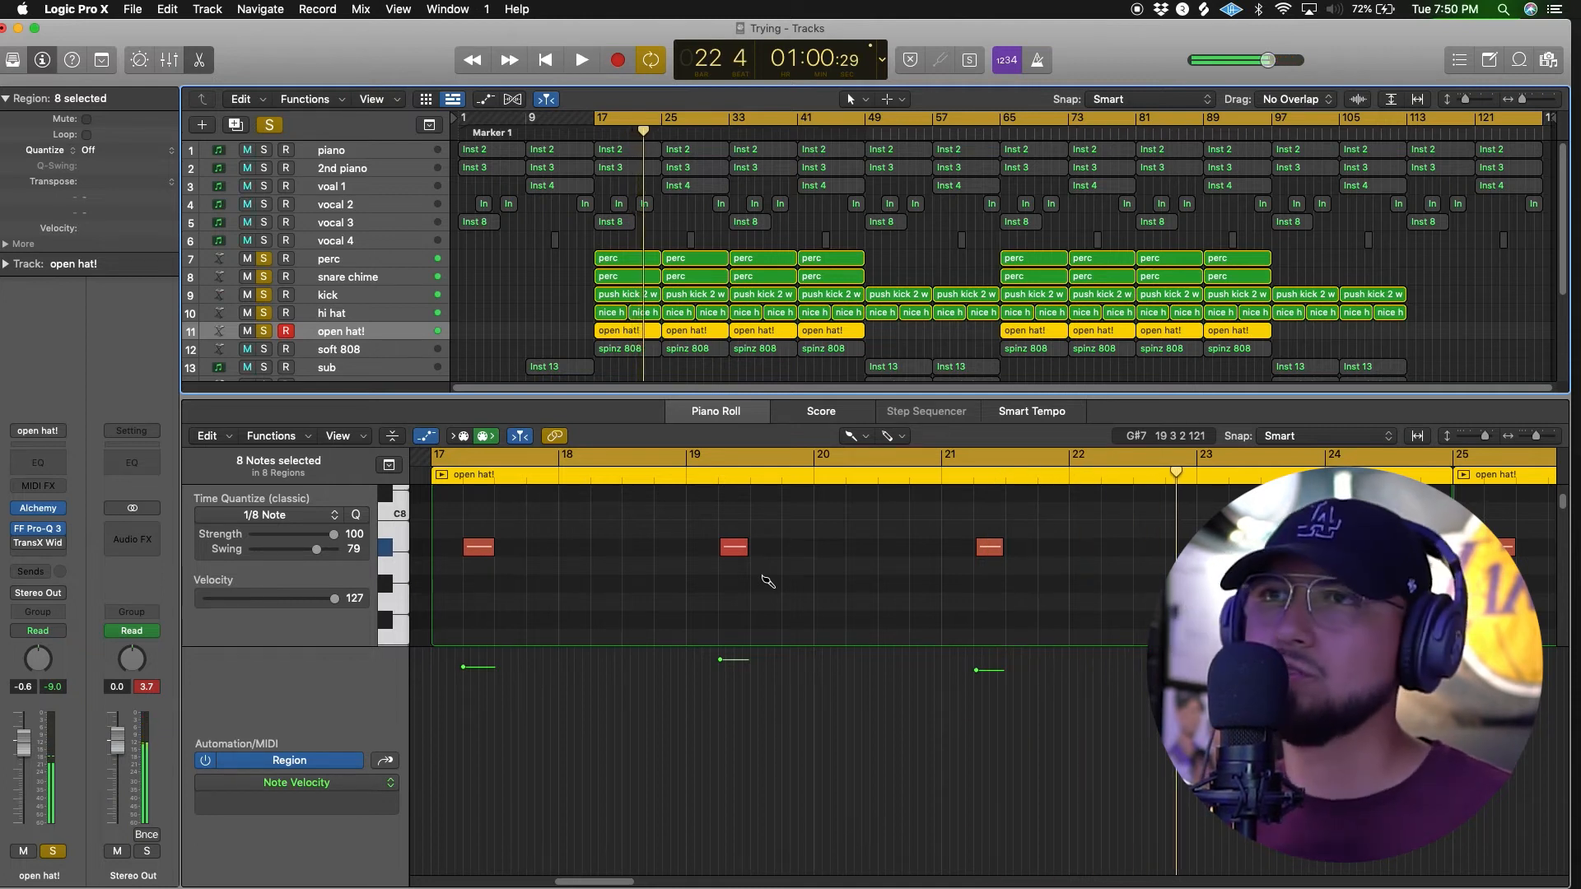
- Solo and select the soft 808 track, bring its notes from bar 17 into view and play it with the drums
left_click(368, 349)
left_click(371, 332)
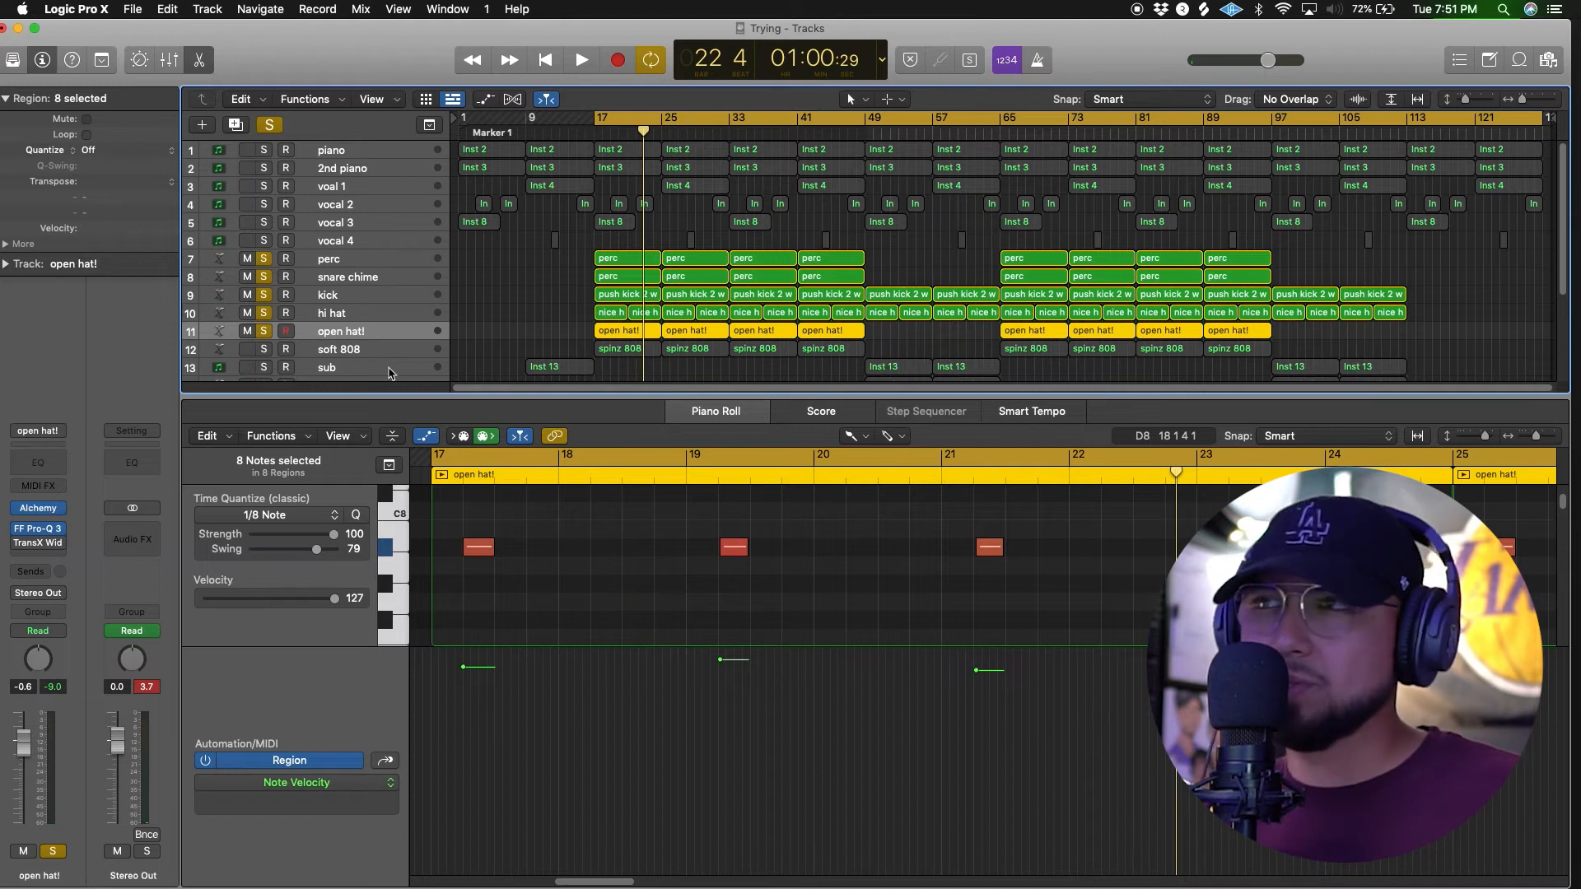
left_click(323, 350)
scroll(466, 352, "down", 3)
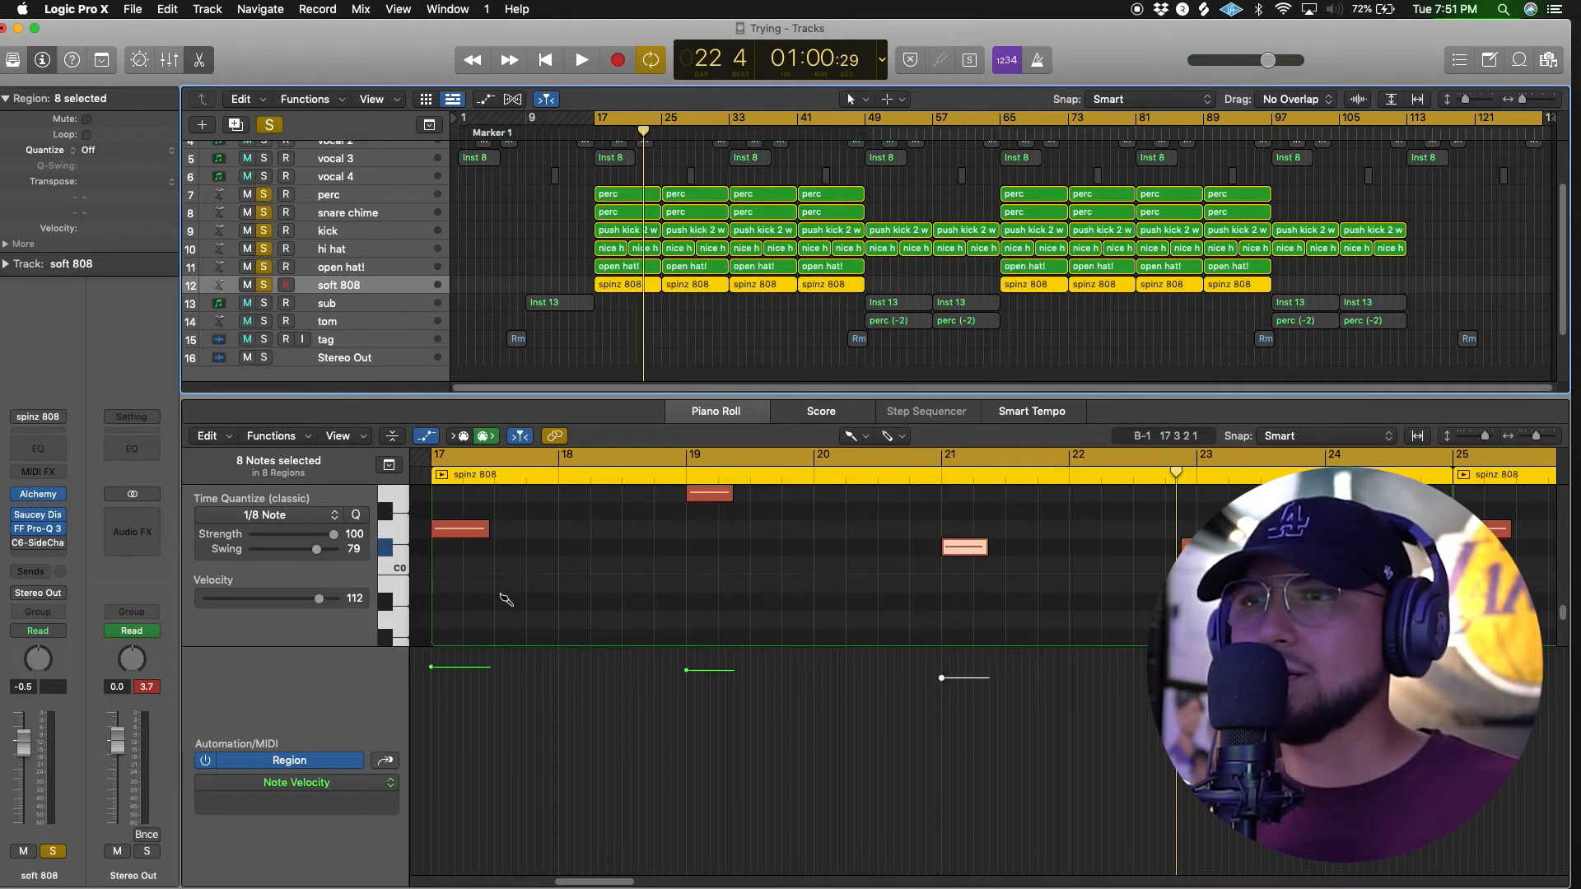
left_click_drag(570, 885, 556, 884)
scroll(836, 807, "up", 3)
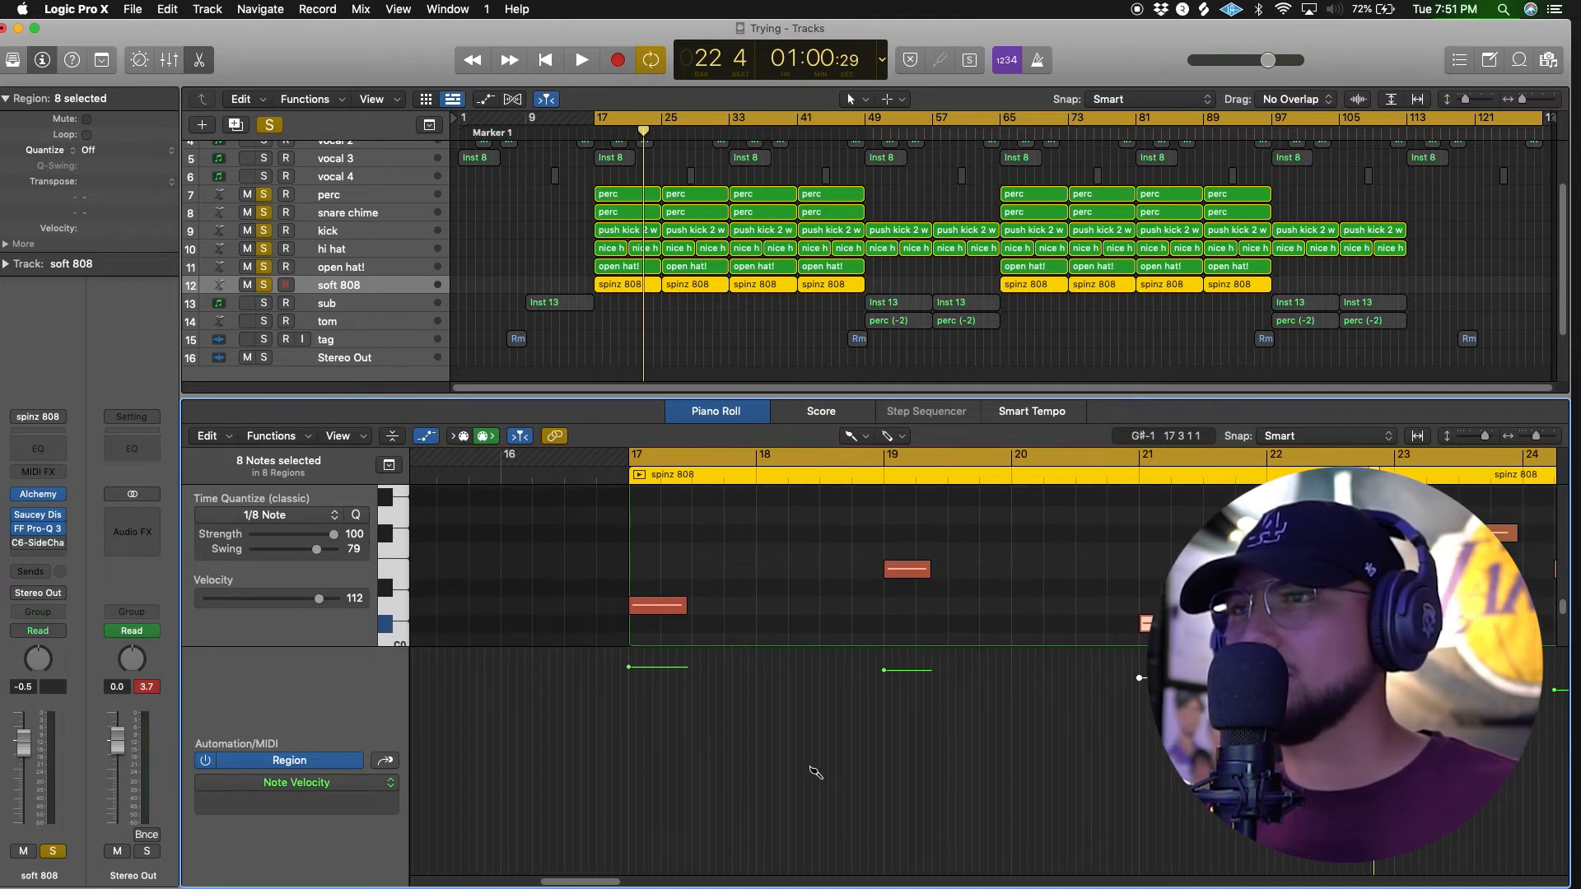
key("space")
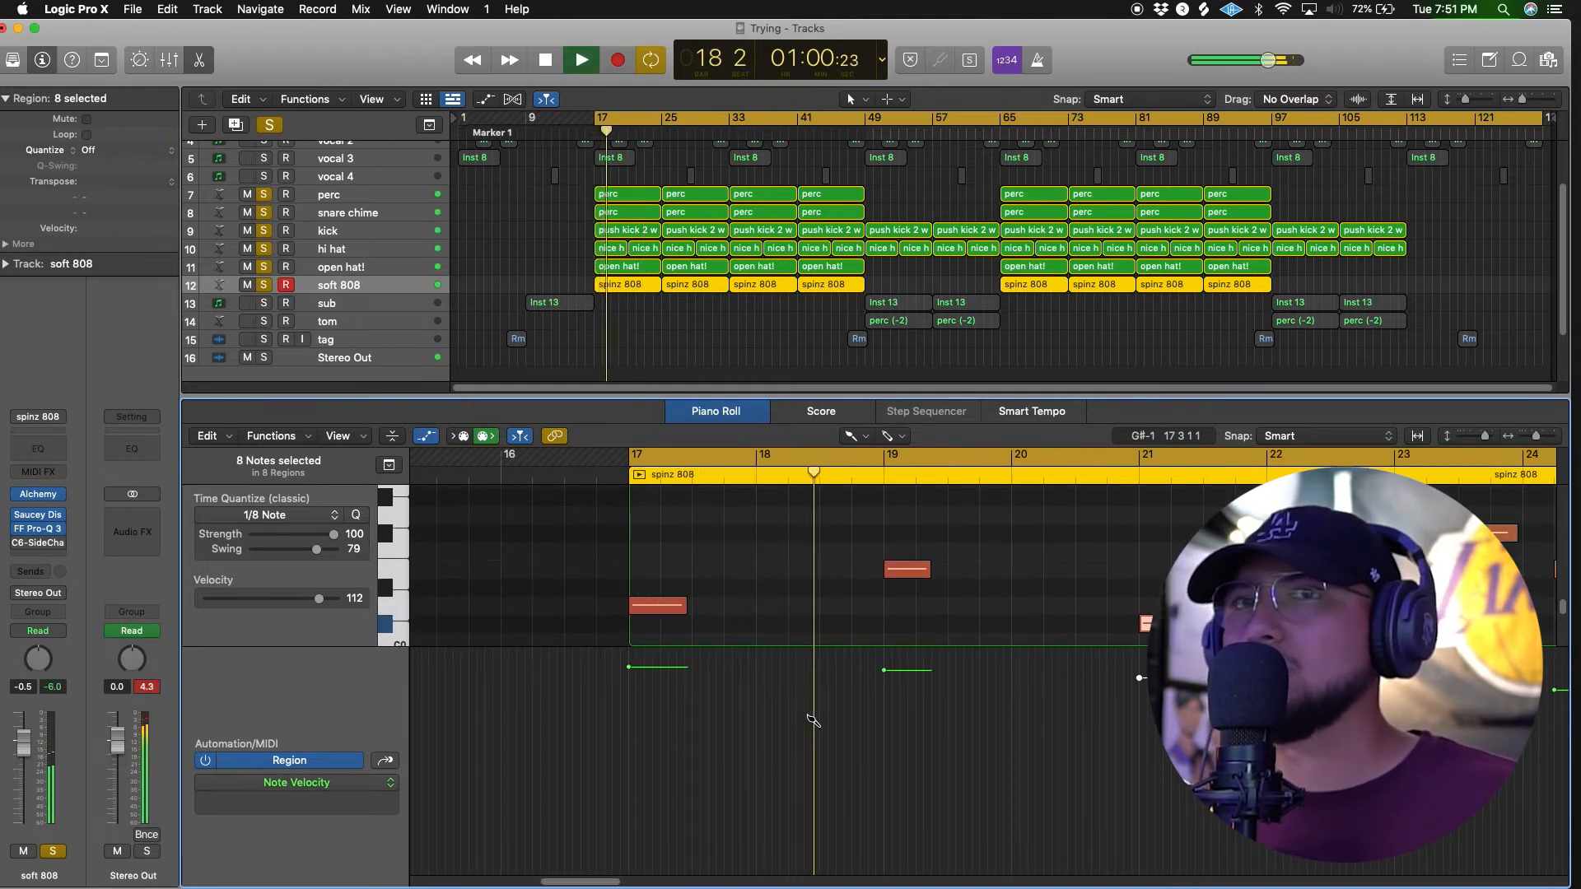
key("space")
- Review the Saucey Distortion mode and amount settings on the soft 808 track
left_click(38, 516)
left_click_drag(810, 254, 817, 235)
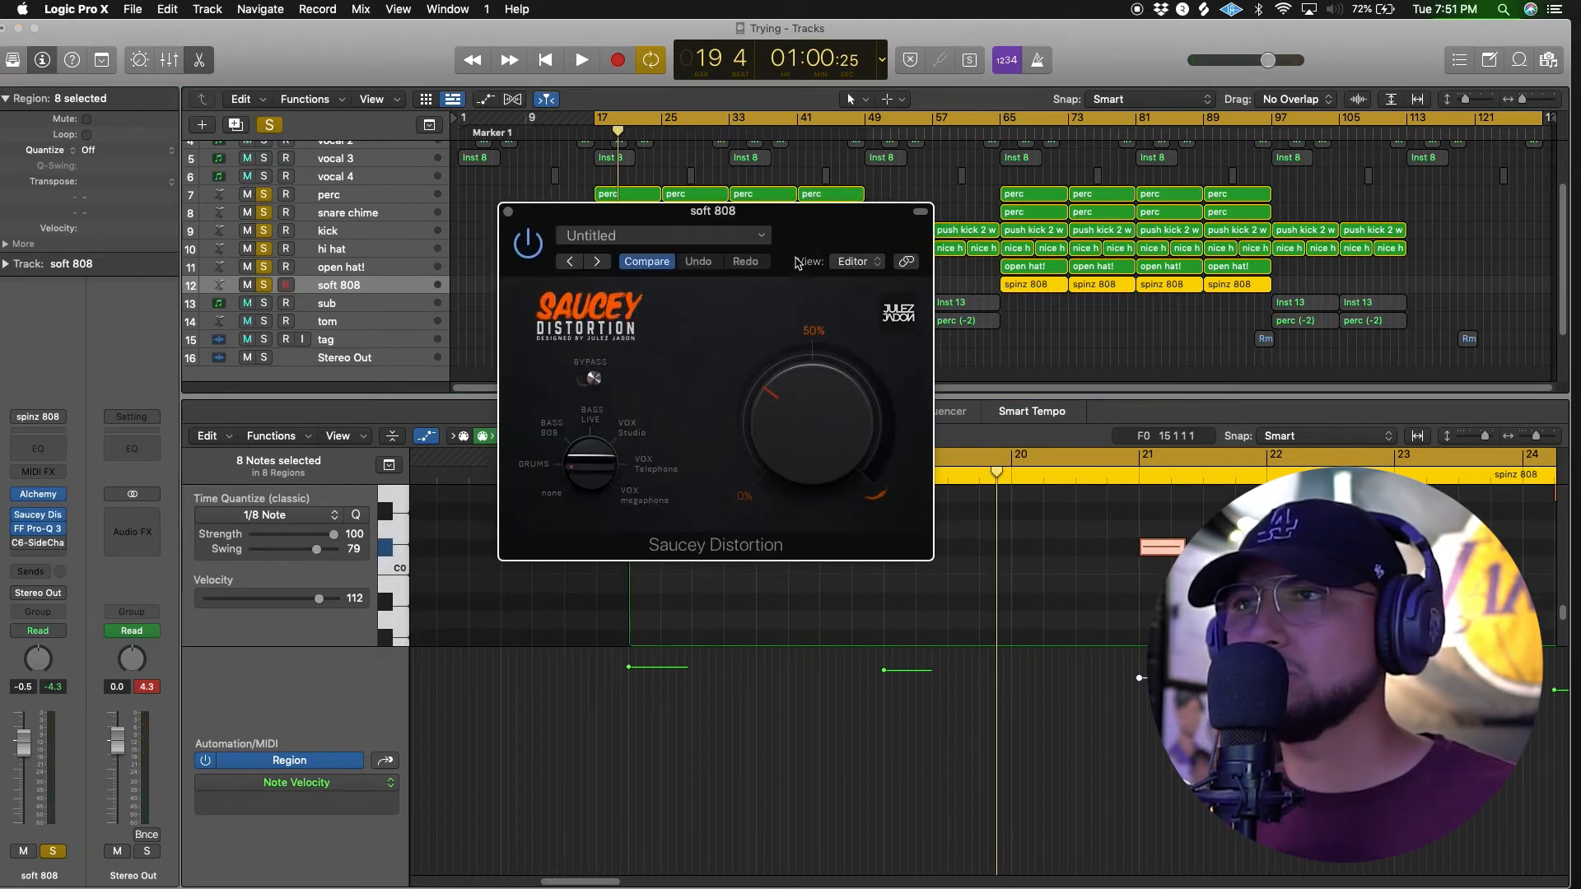
mouse_move(575, 471)
left_mouse_down()
mouse_move(572, 435)
mouse_move(569, 453)
left_mouse_up()
left_click(506, 211)
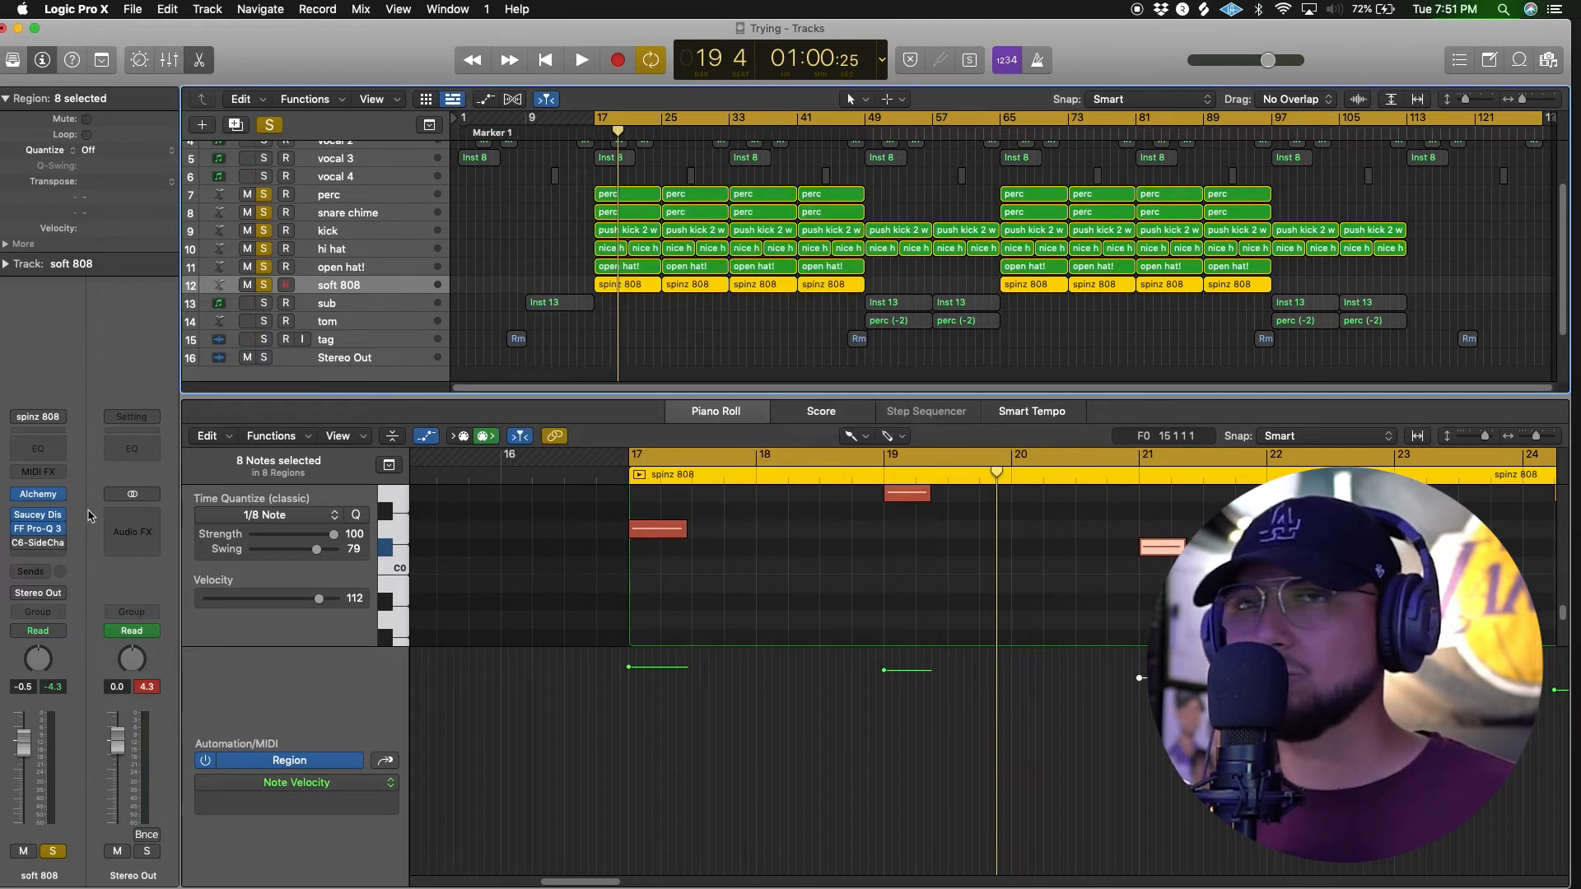
- Adjust the soft 808's Pro-Q 3 mid bell to +0.77 dB at about 892 Hz and its low bell to -1.61 dB at 68.938 Hz
left_click(41, 531)
left_click_drag(923, 248, 886, 278)
left_click(860, 462)
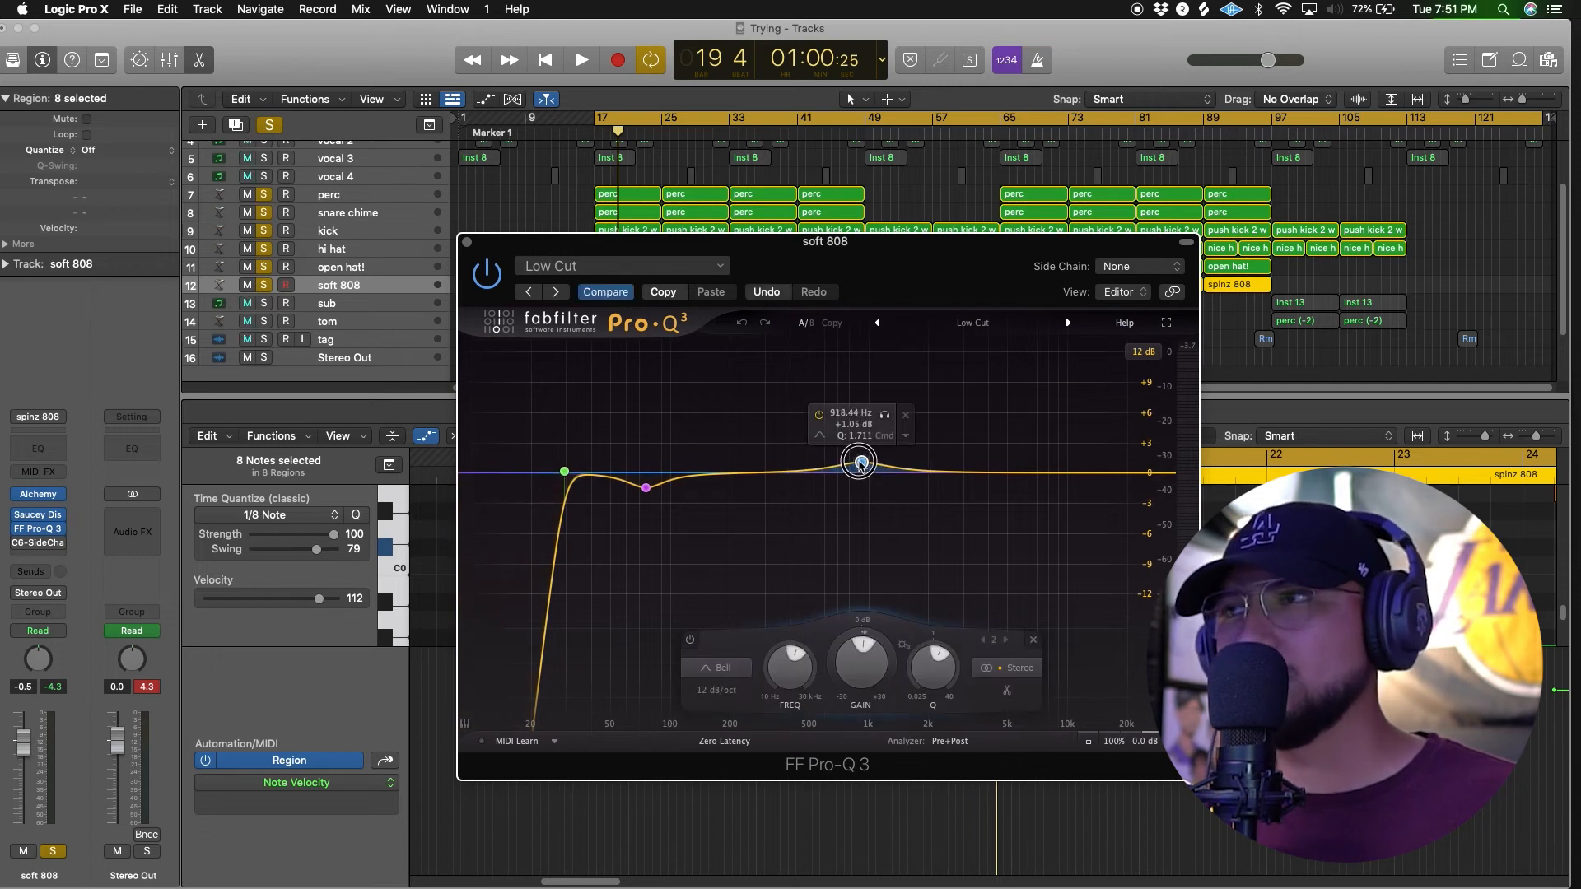
left_click_drag(860, 462, 859, 469)
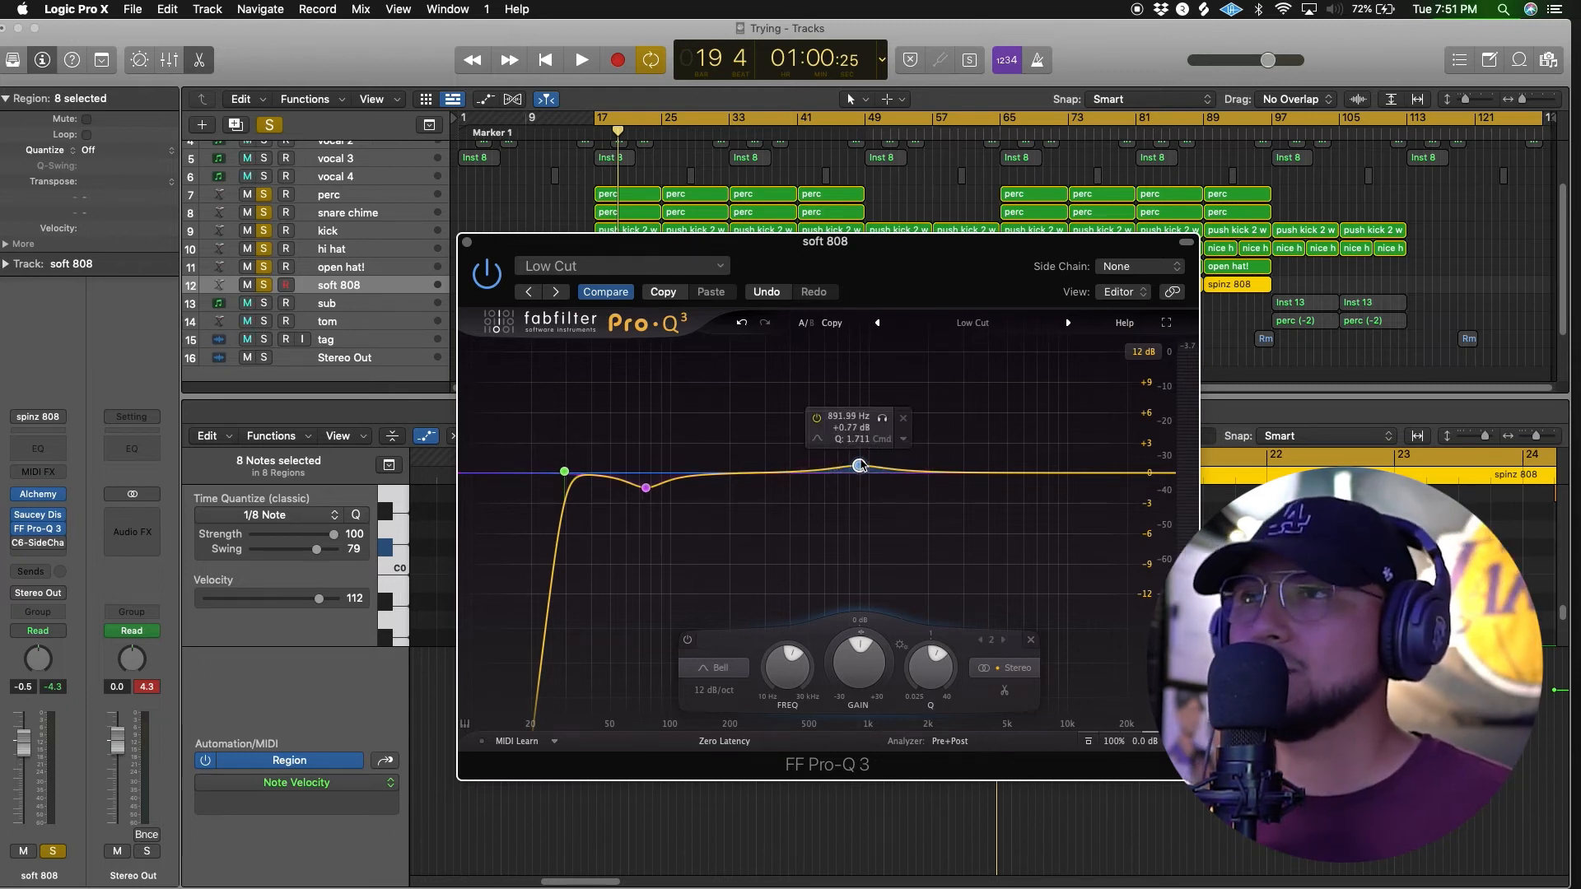
left_click_drag(645, 487, 645, 492)
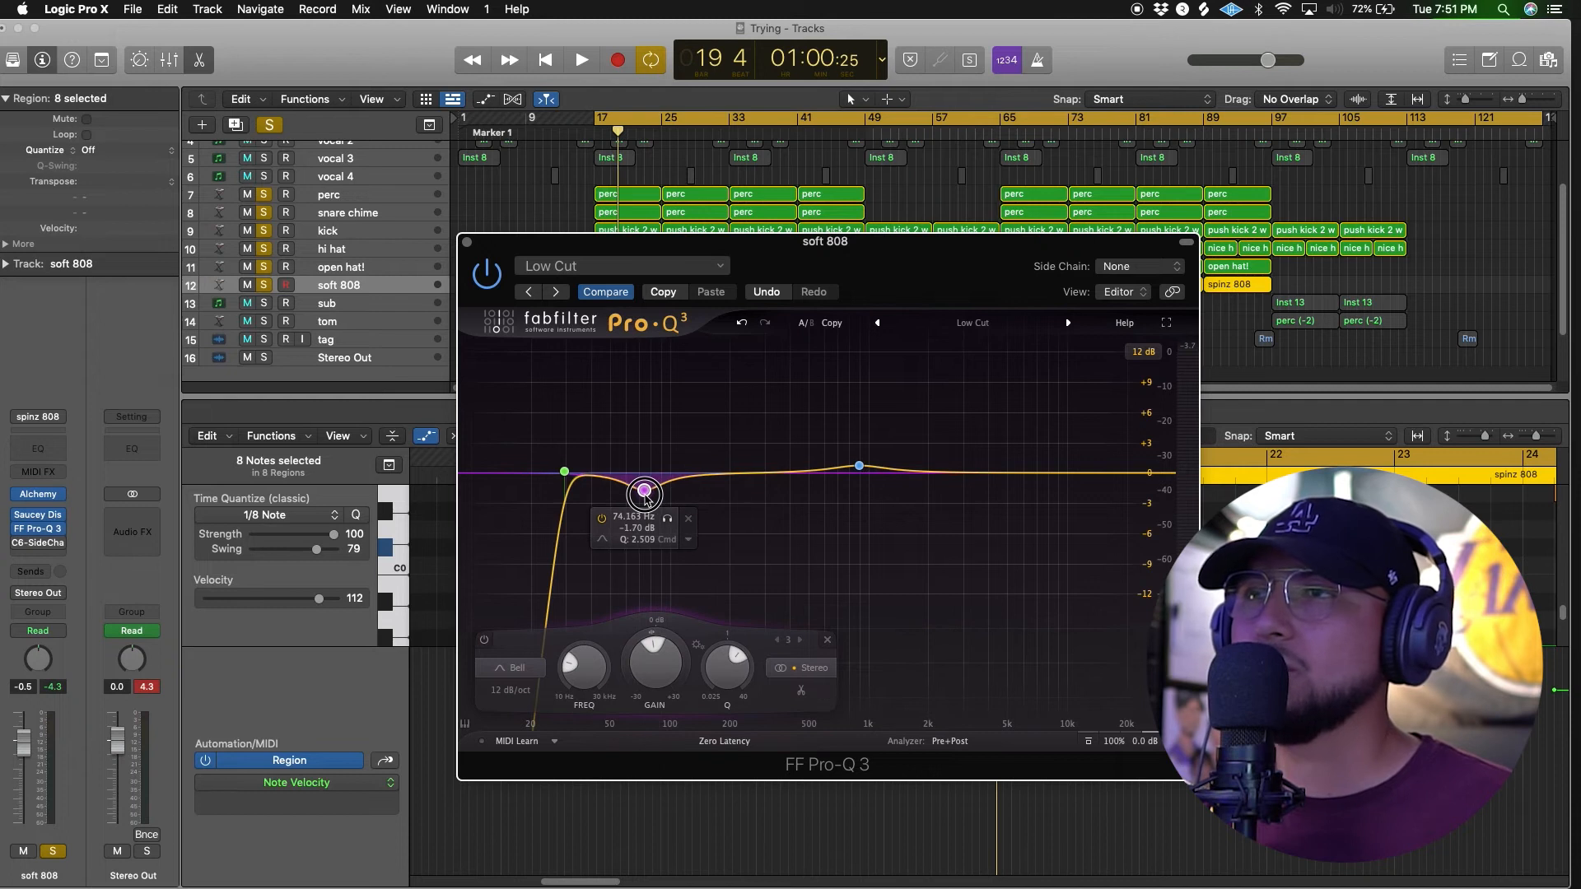
left_click_drag(646, 492, 639, 492)
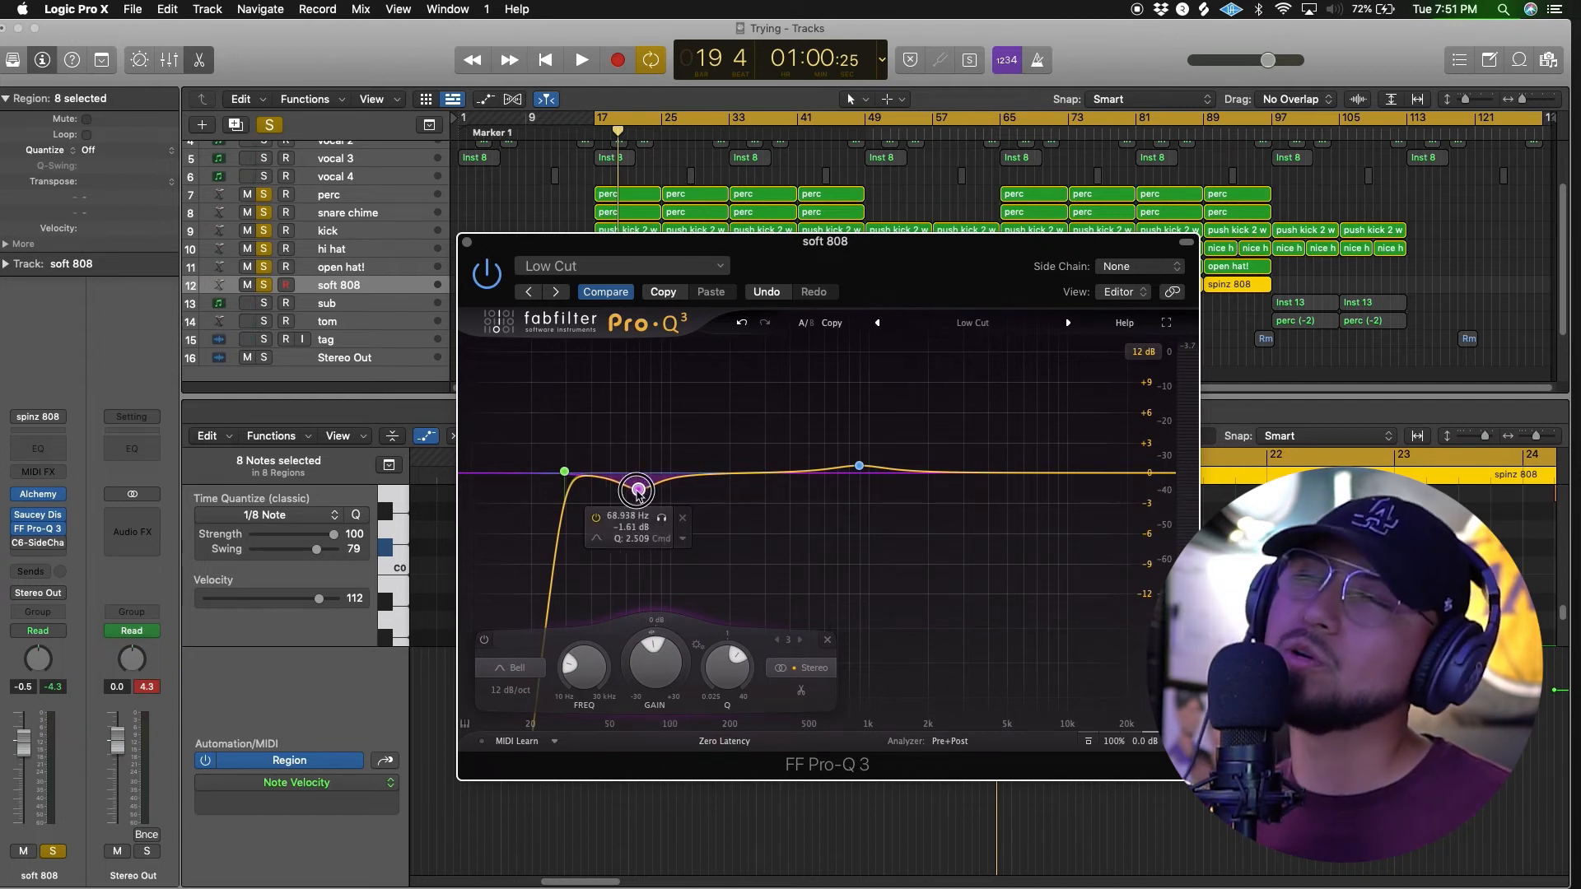
left_click(466, 242)
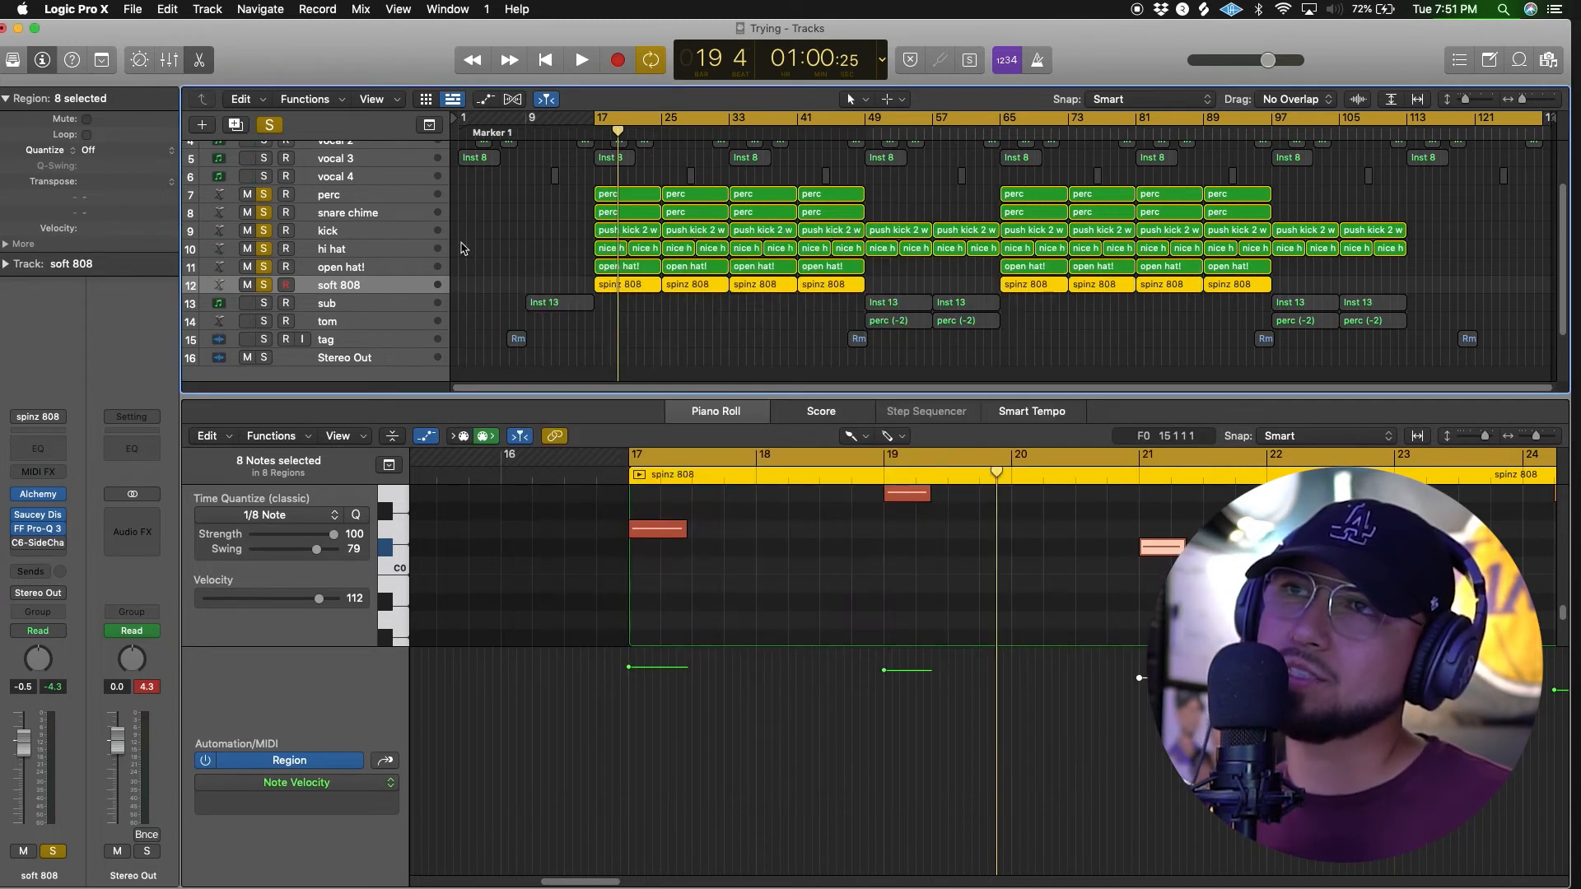
- Extend the cycle start back to bar 9 and play the soloed sub track with the piano, 2nd piano and voal 1
left_click(387, 303)
left_click_drag(594, 122, 525, 138)
key("space")
scroll(270, 154, "up", 3)
left_click_drag(270, 155, 265, 188)
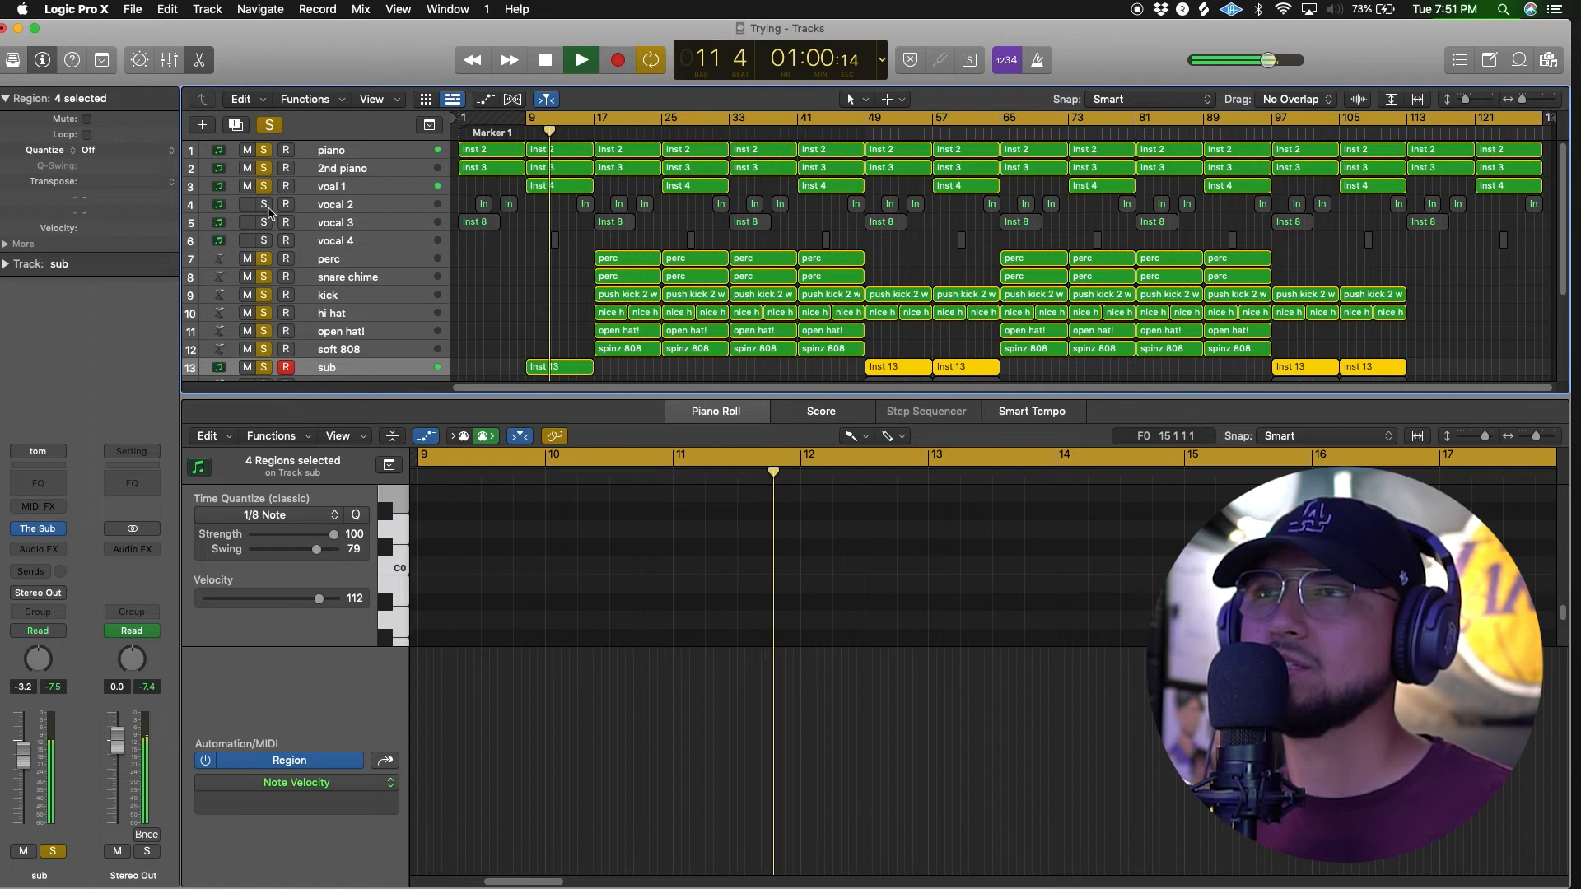
scroll(265, 210, "down", 3)
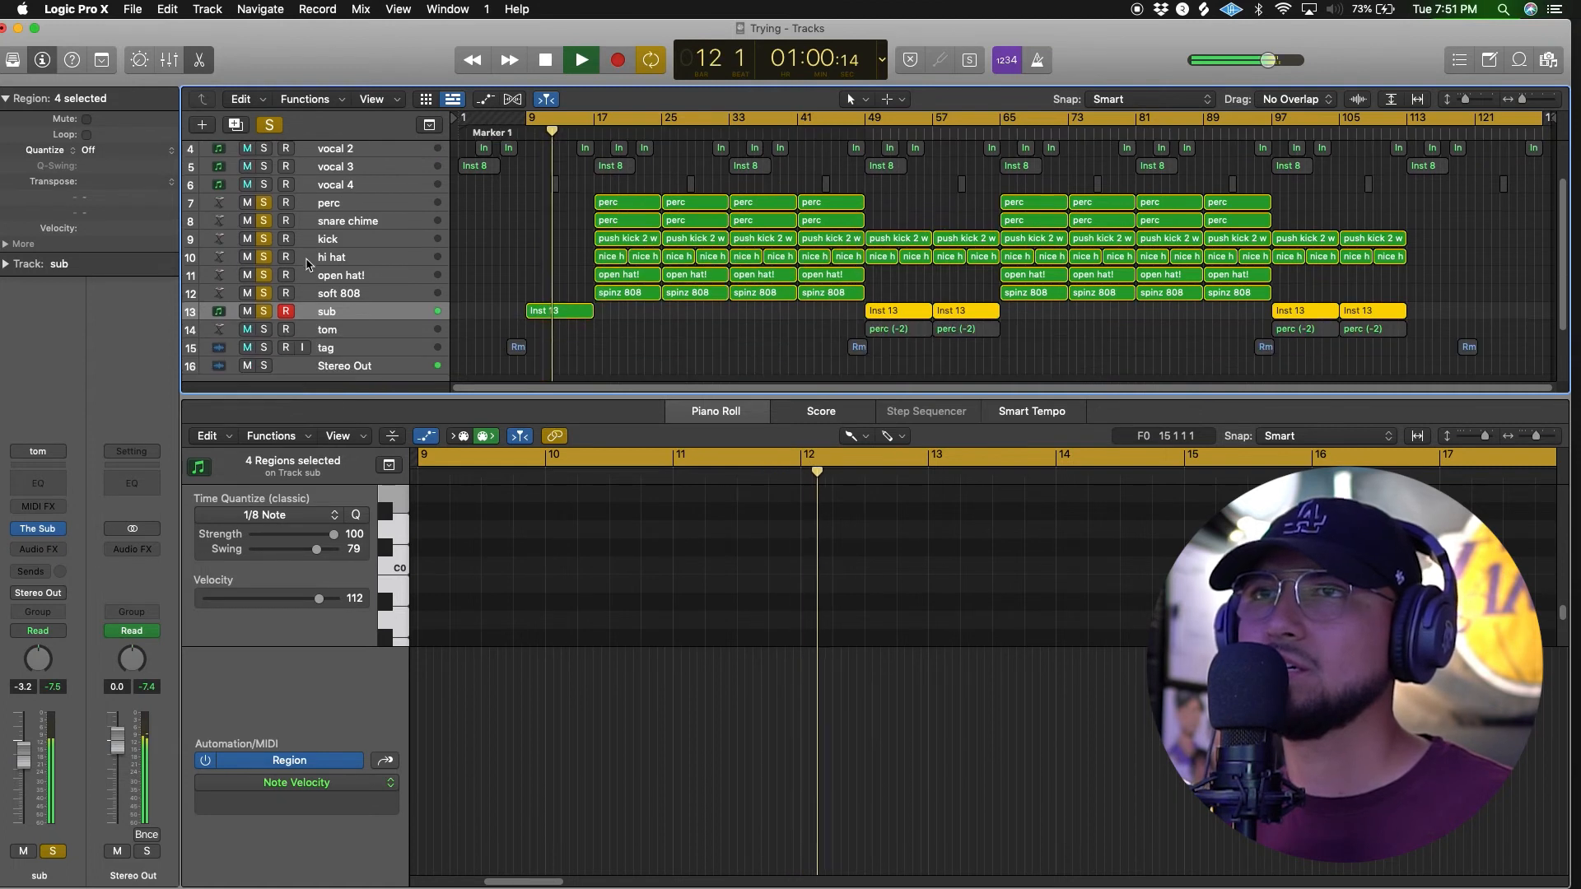
- Clear all track solos, select the sub track's regions and stop playback
left_click(270, 125)
left_click(352, 320)
key("space")
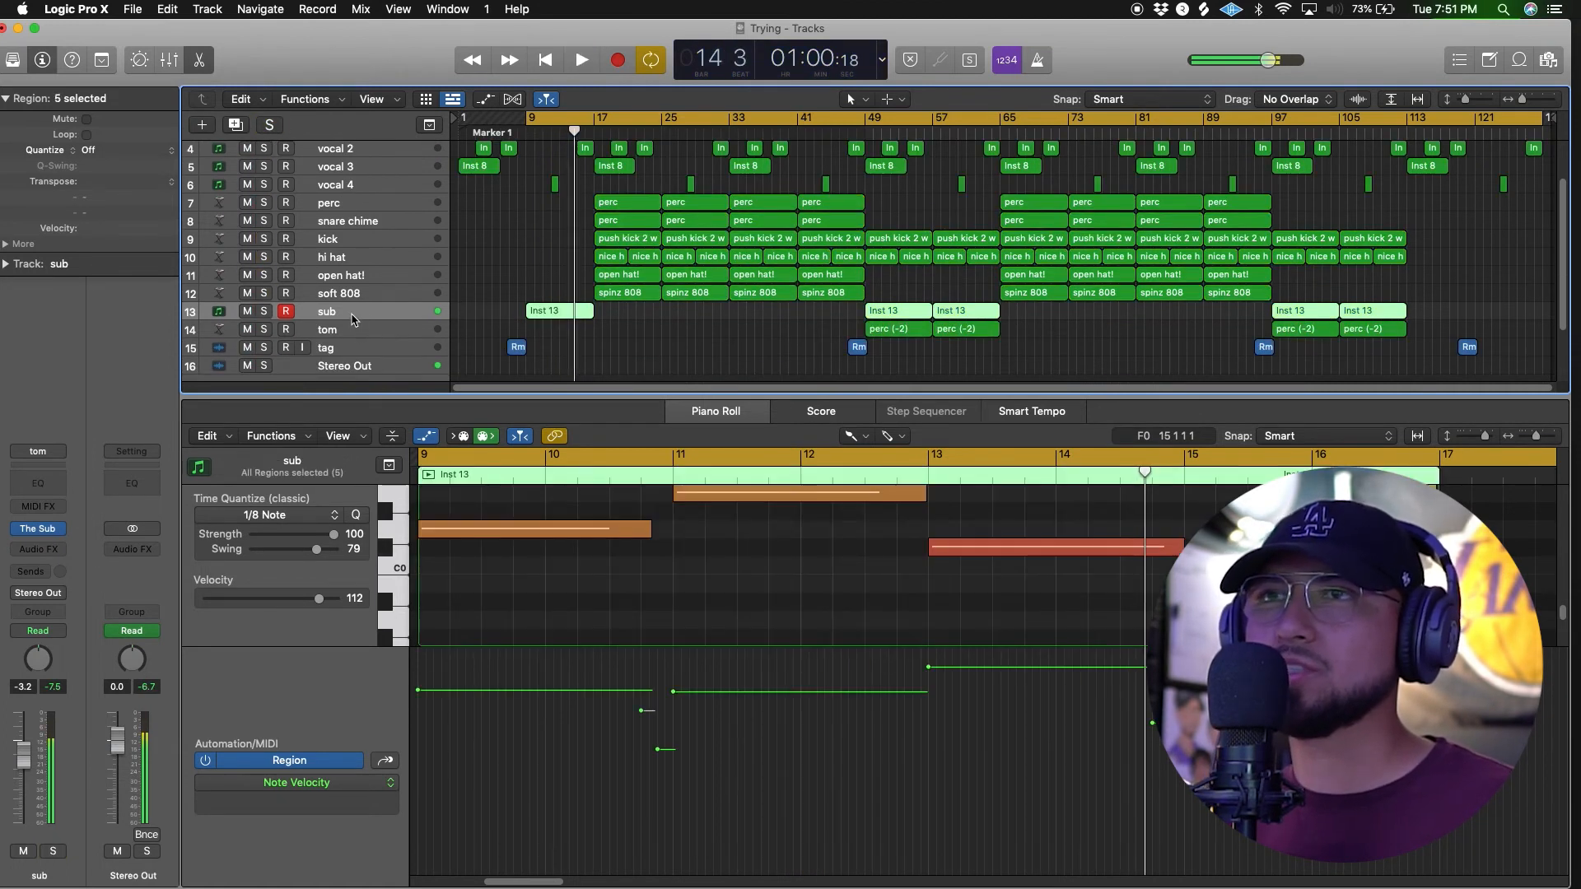
- Solo the tom track, play it from bar 49 and show the notes of its first region
scroll(391, 322, "down", 2)
left_click(352, 289)
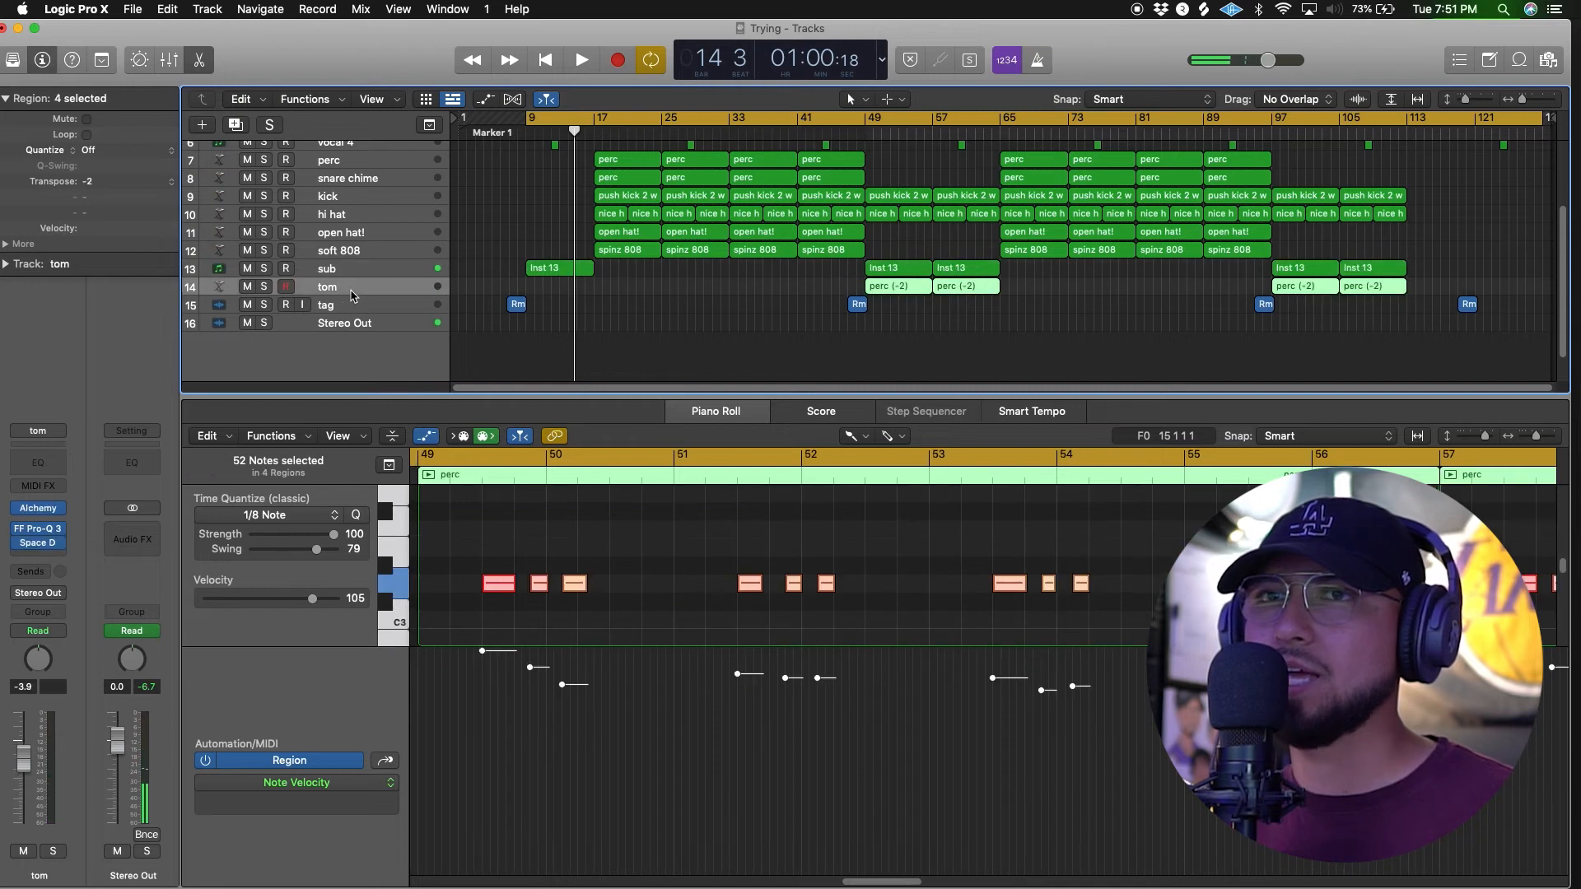
left_click(866, 332)
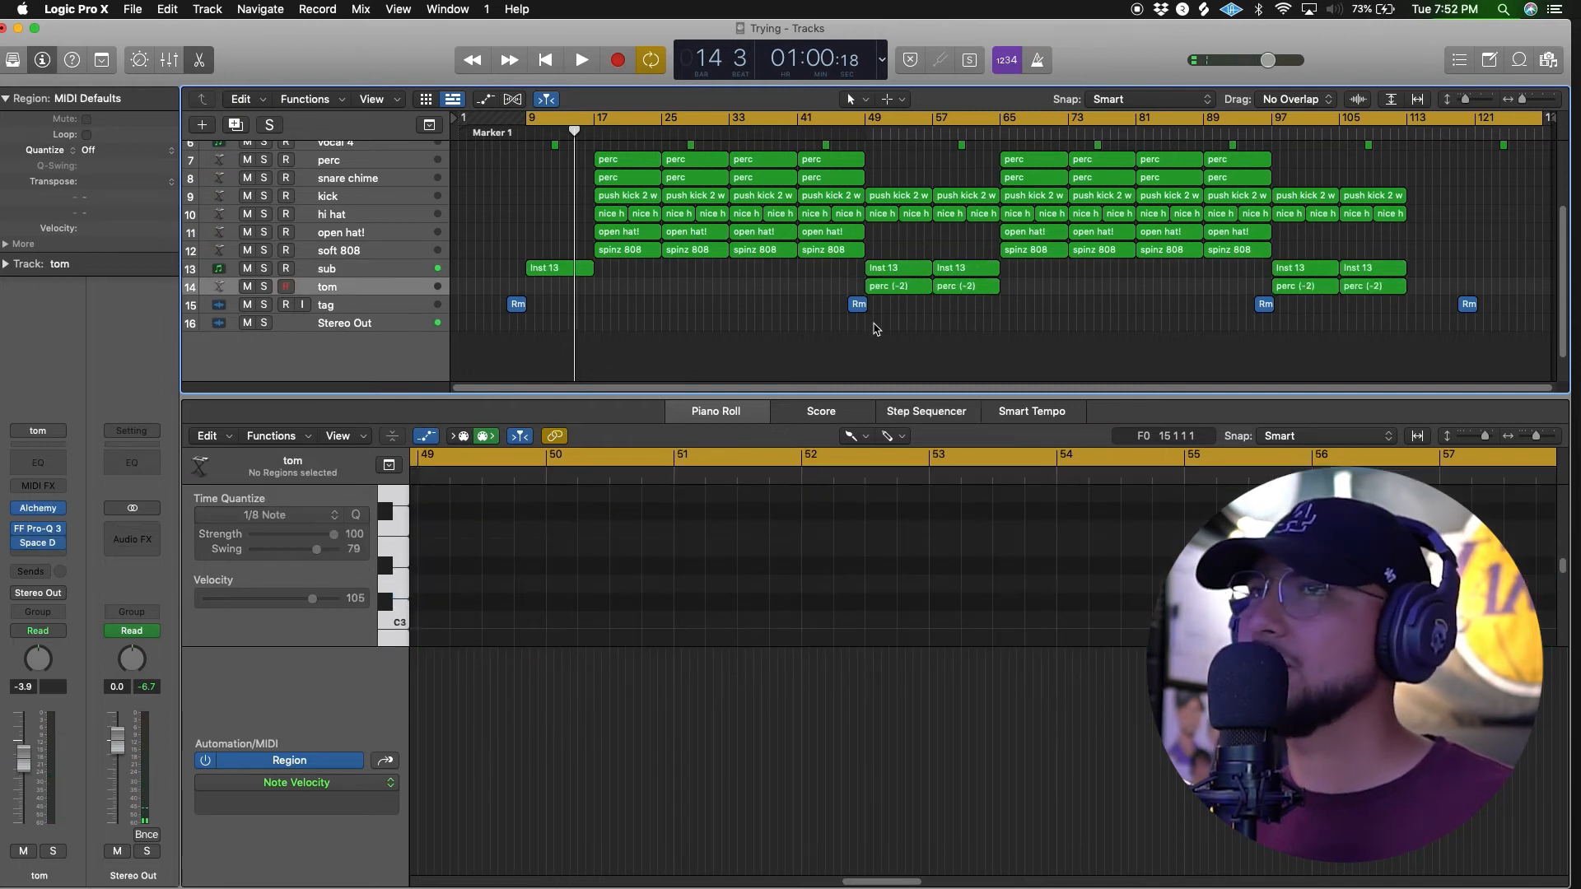
scroll(642, 296, "up", 3)
scroll(428, 272, "down", 4)
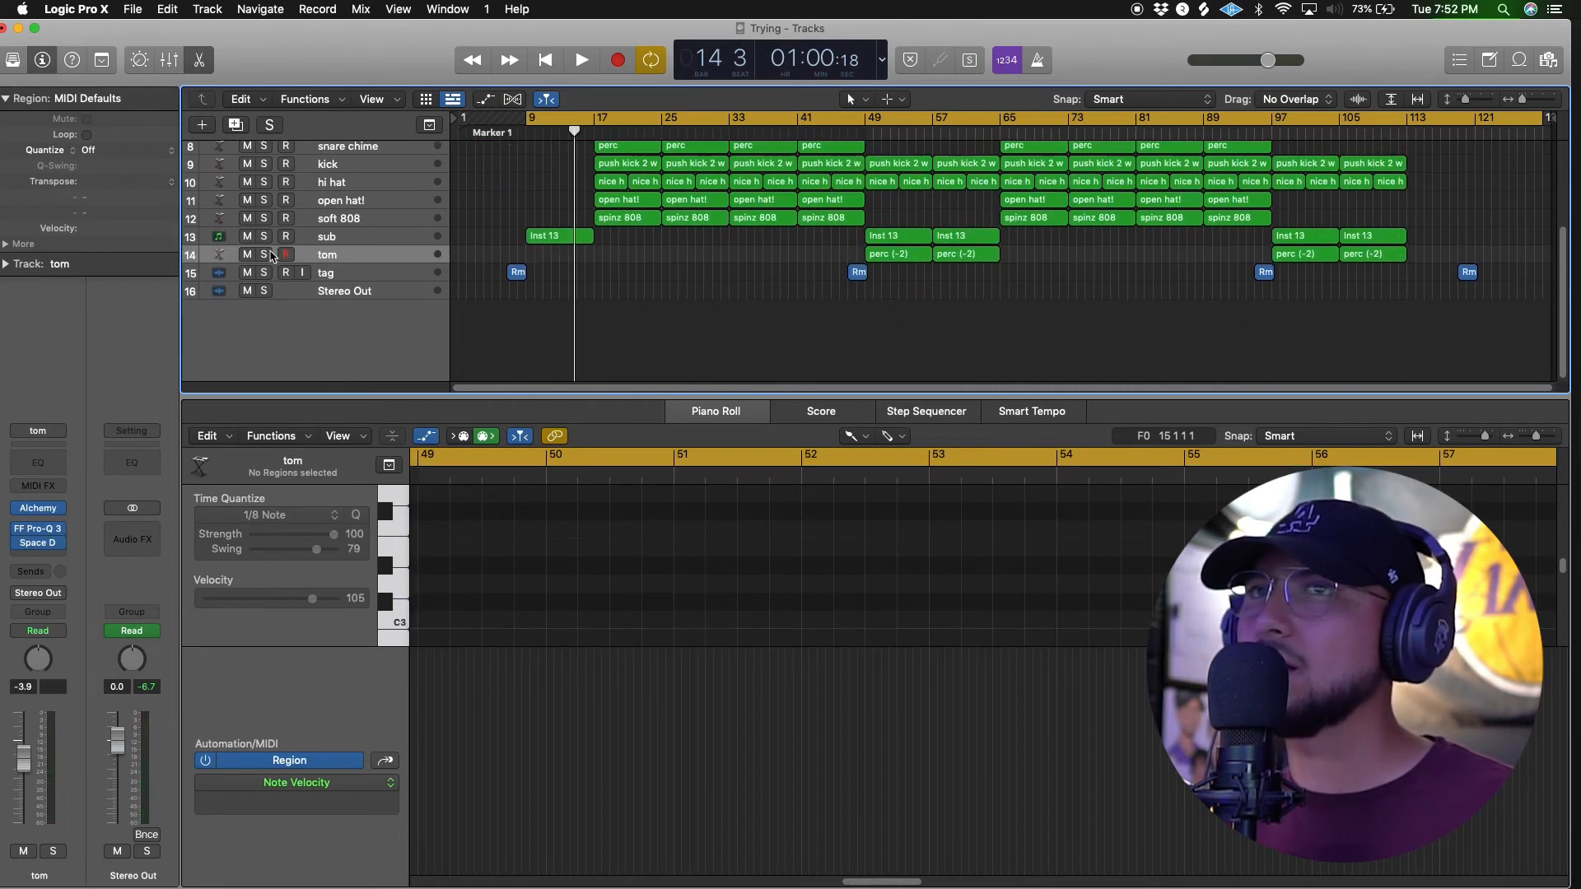
left_click(266, 255)
left_click(866, 129)
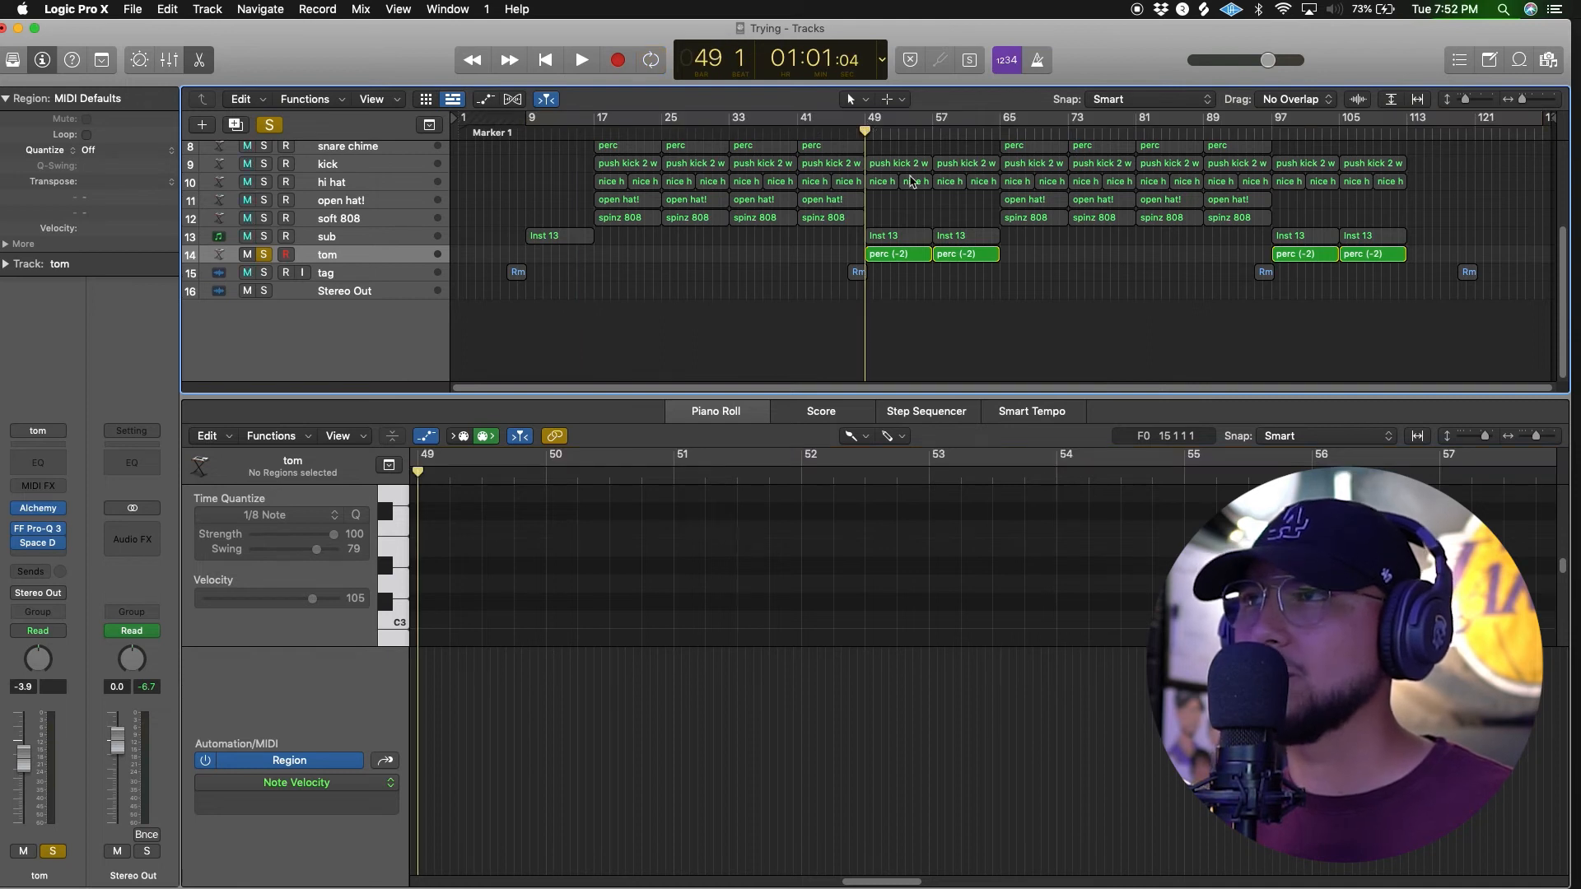
key("space")
left_click(886, 253)
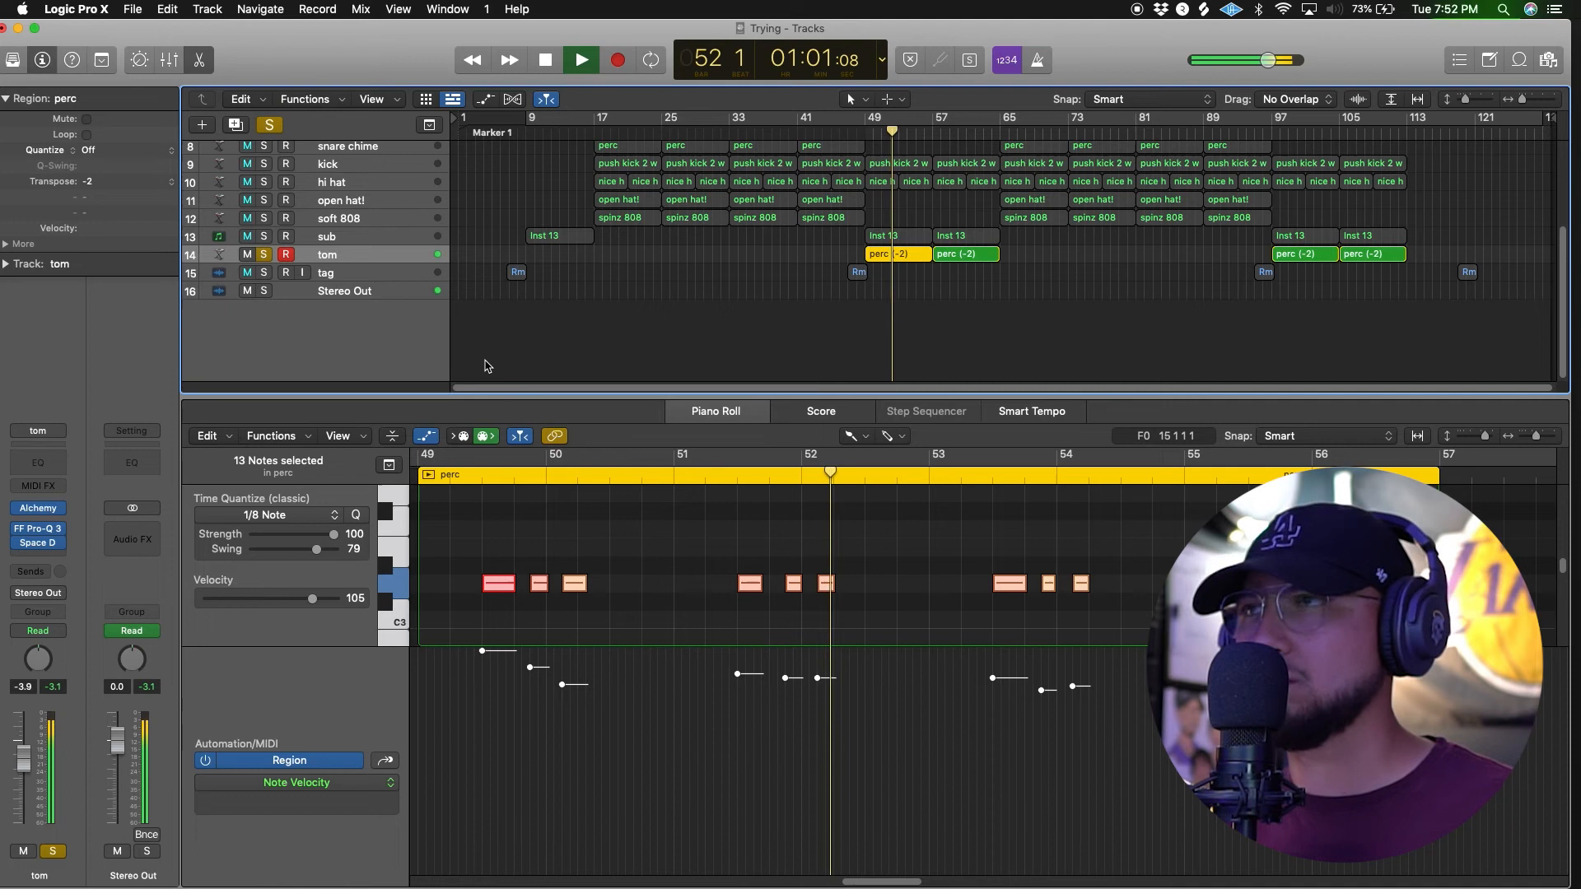
key("space")
left_click(919, 344)
- Set the Wet level of the tom track's Space Designer reverb to -29.0 dB
scroll(918, 344, "up", 4)
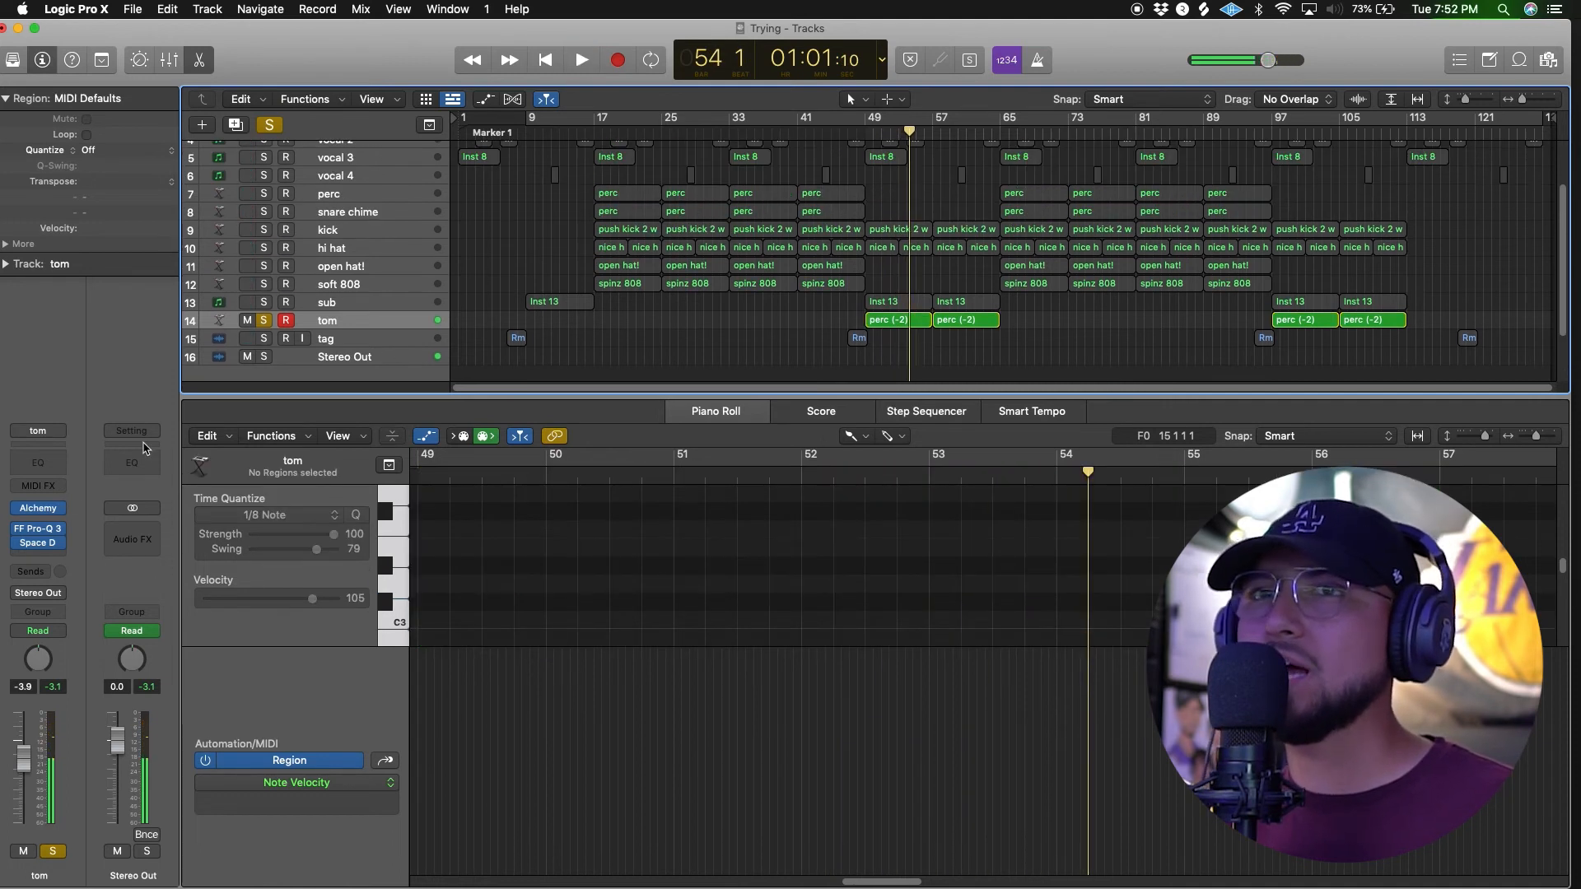
left_click(38, 544)
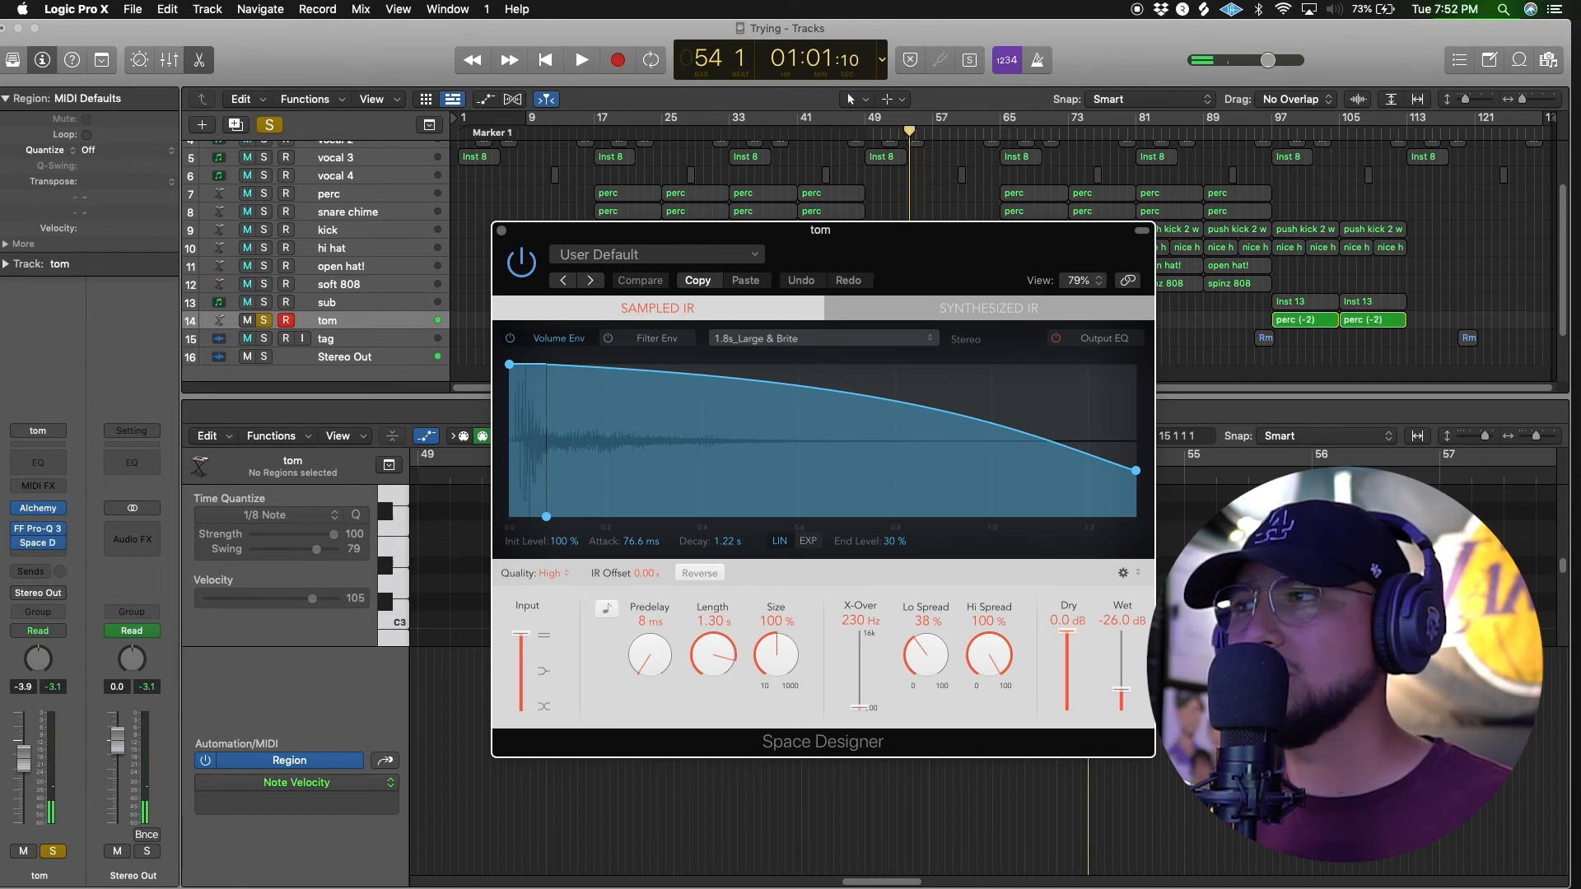
left_click_drag(1124, 690, 1123, 694)
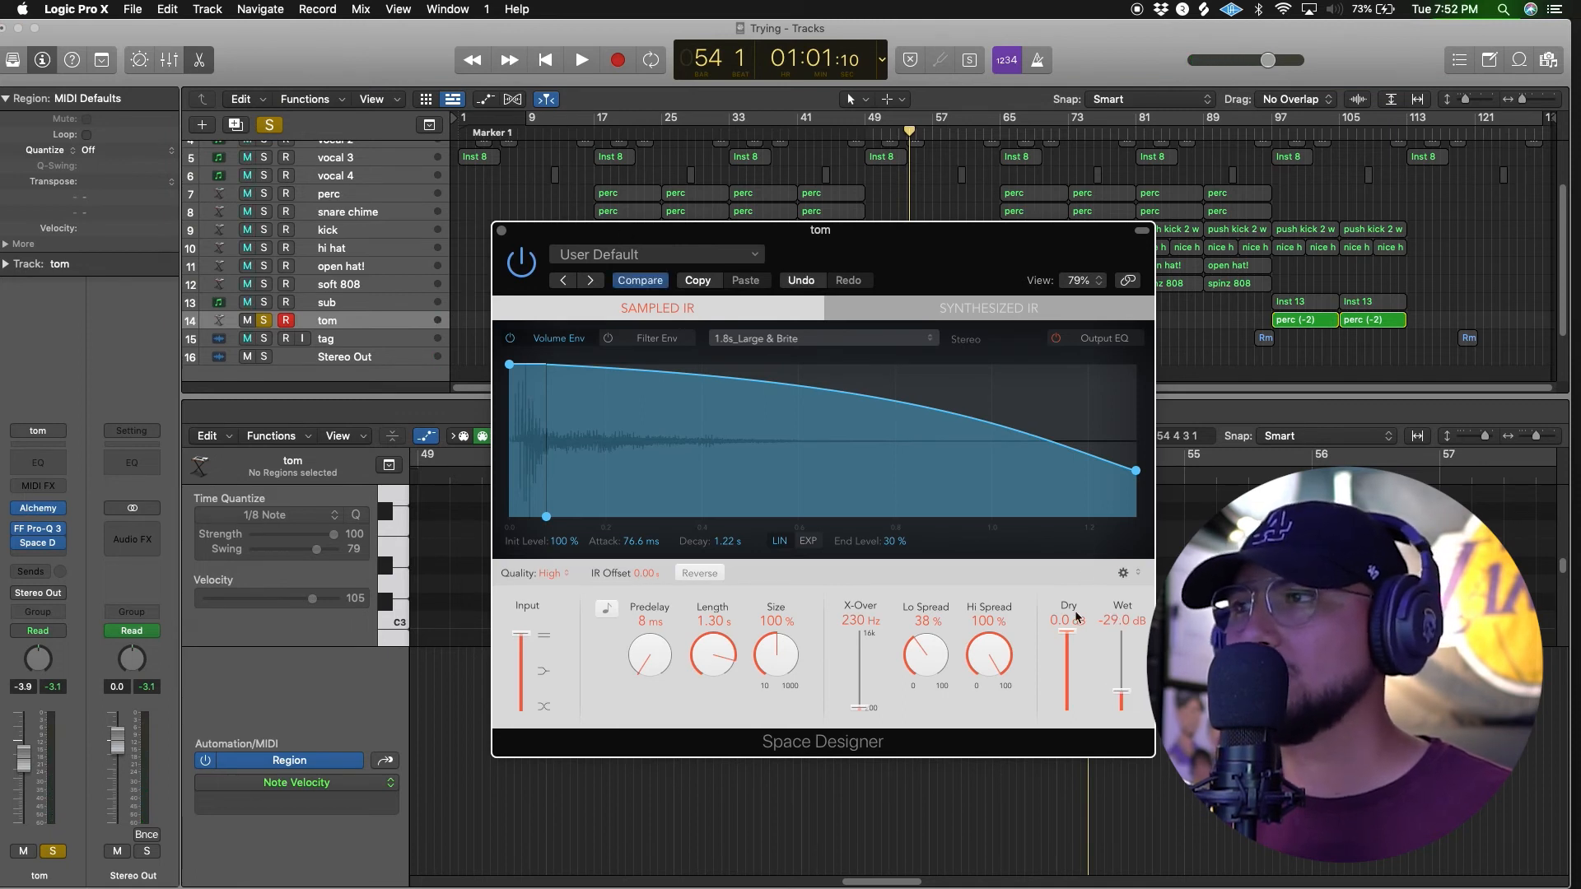
left_click(502, 230)
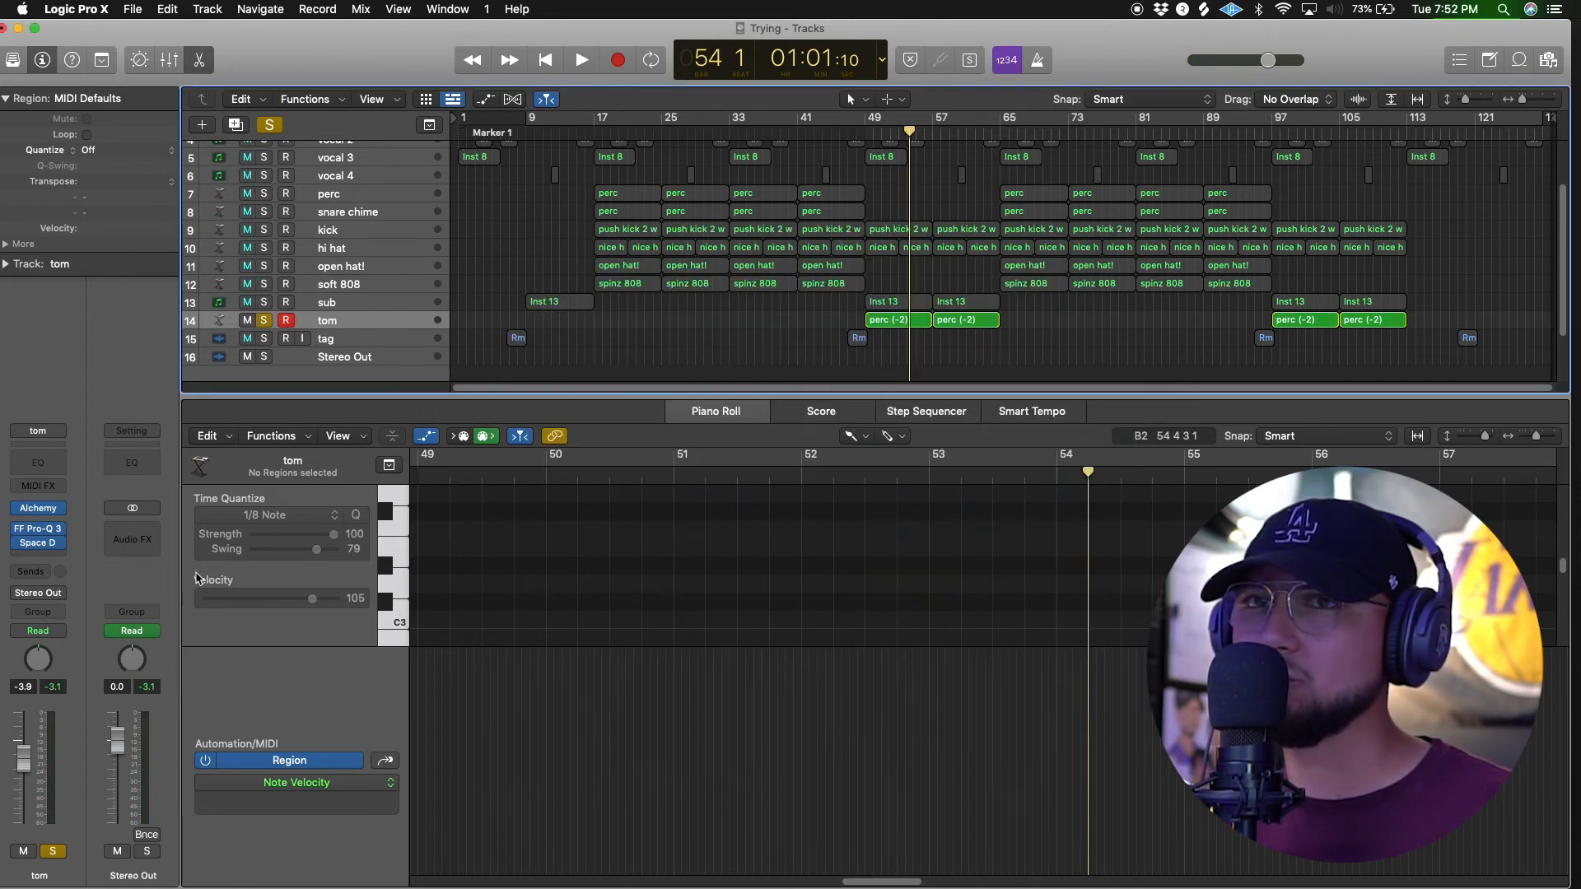
- Set the bell cut between 1 and 2 kHz in the tom track's Pro-Q 3 to about -3 dB
left_click(33, 534)
left_click_drag(893, 458, 898, 477)
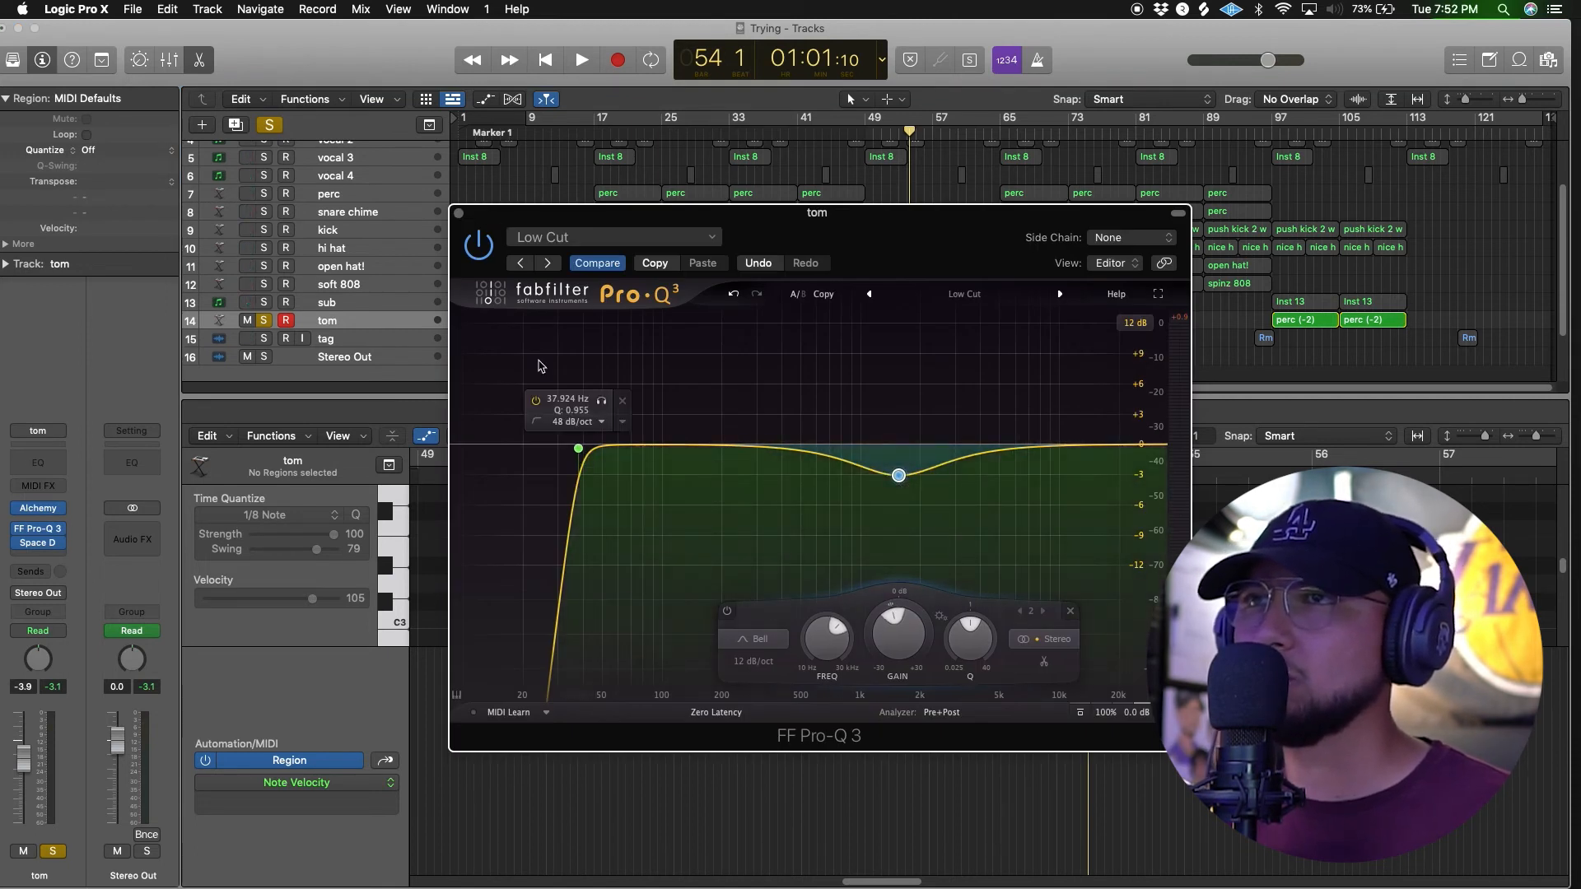
left_click(458, 216)
- Clear all track solos and play the full arrangement from bar 49
scroll(261, 165, "up", 3)
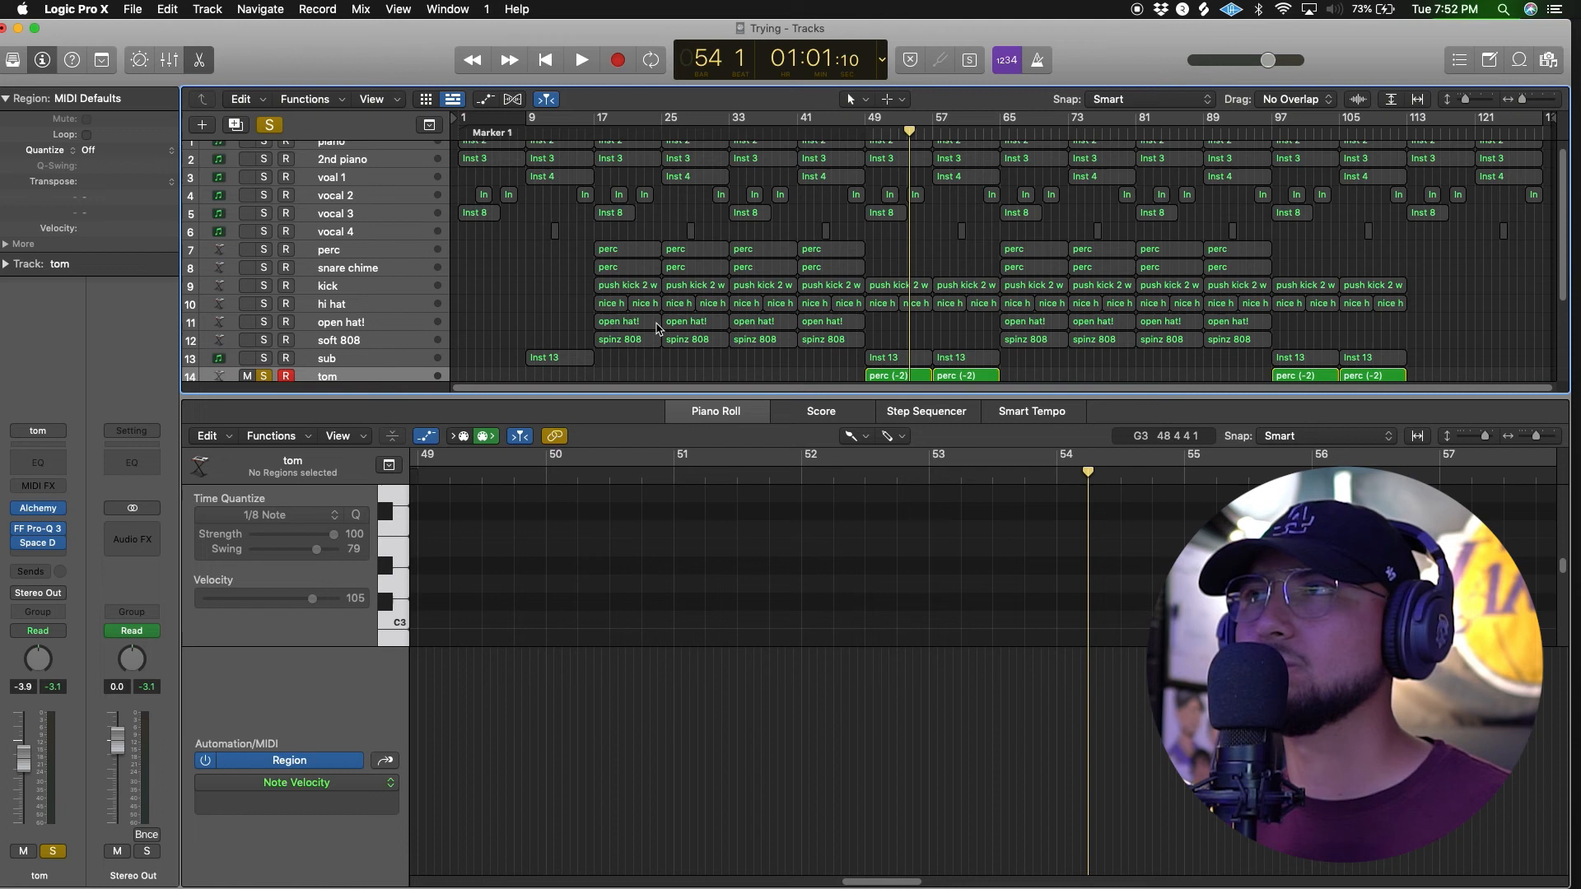
left_click(263, 152)
left_click(269, 125)
left_click(863, 134)
key("space")
scroll(824, 259, "down", 3)
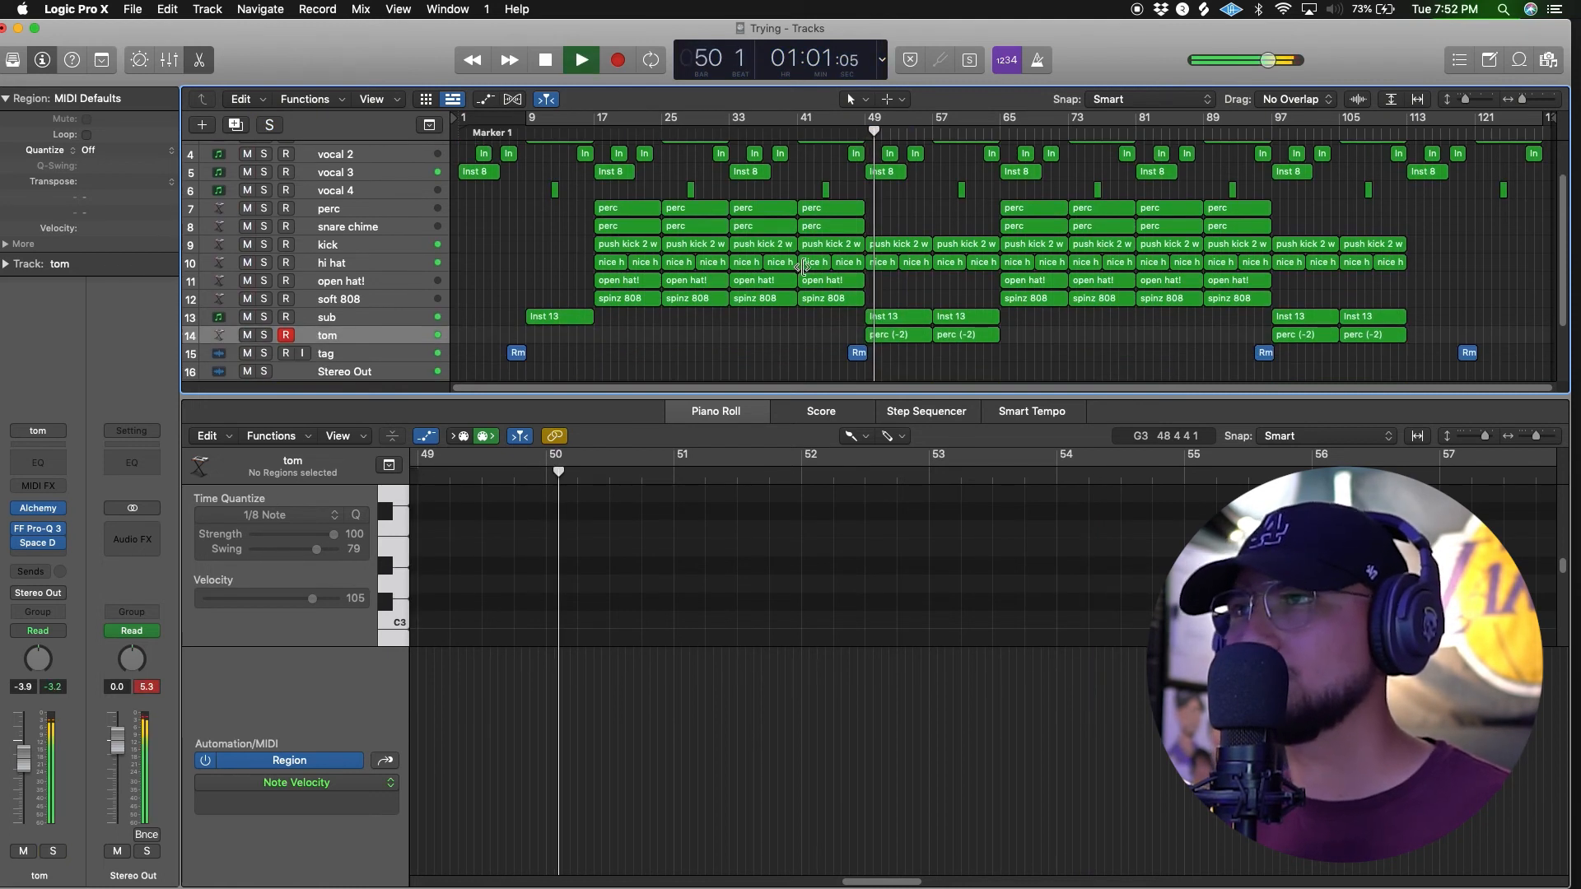
scroll(766, 296, "up", 3)
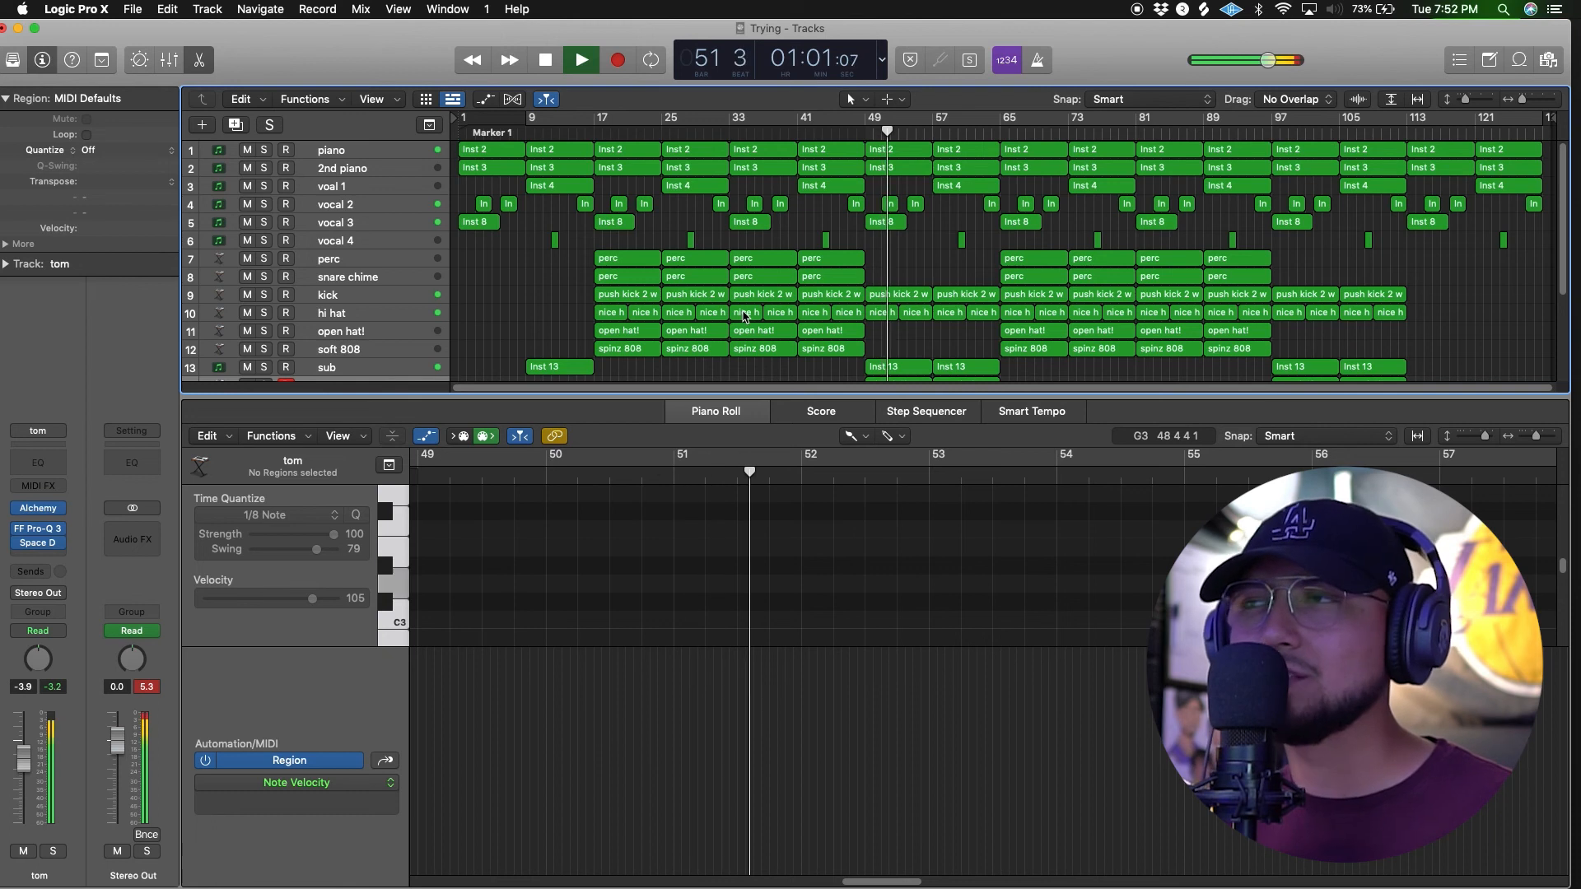
key("space")
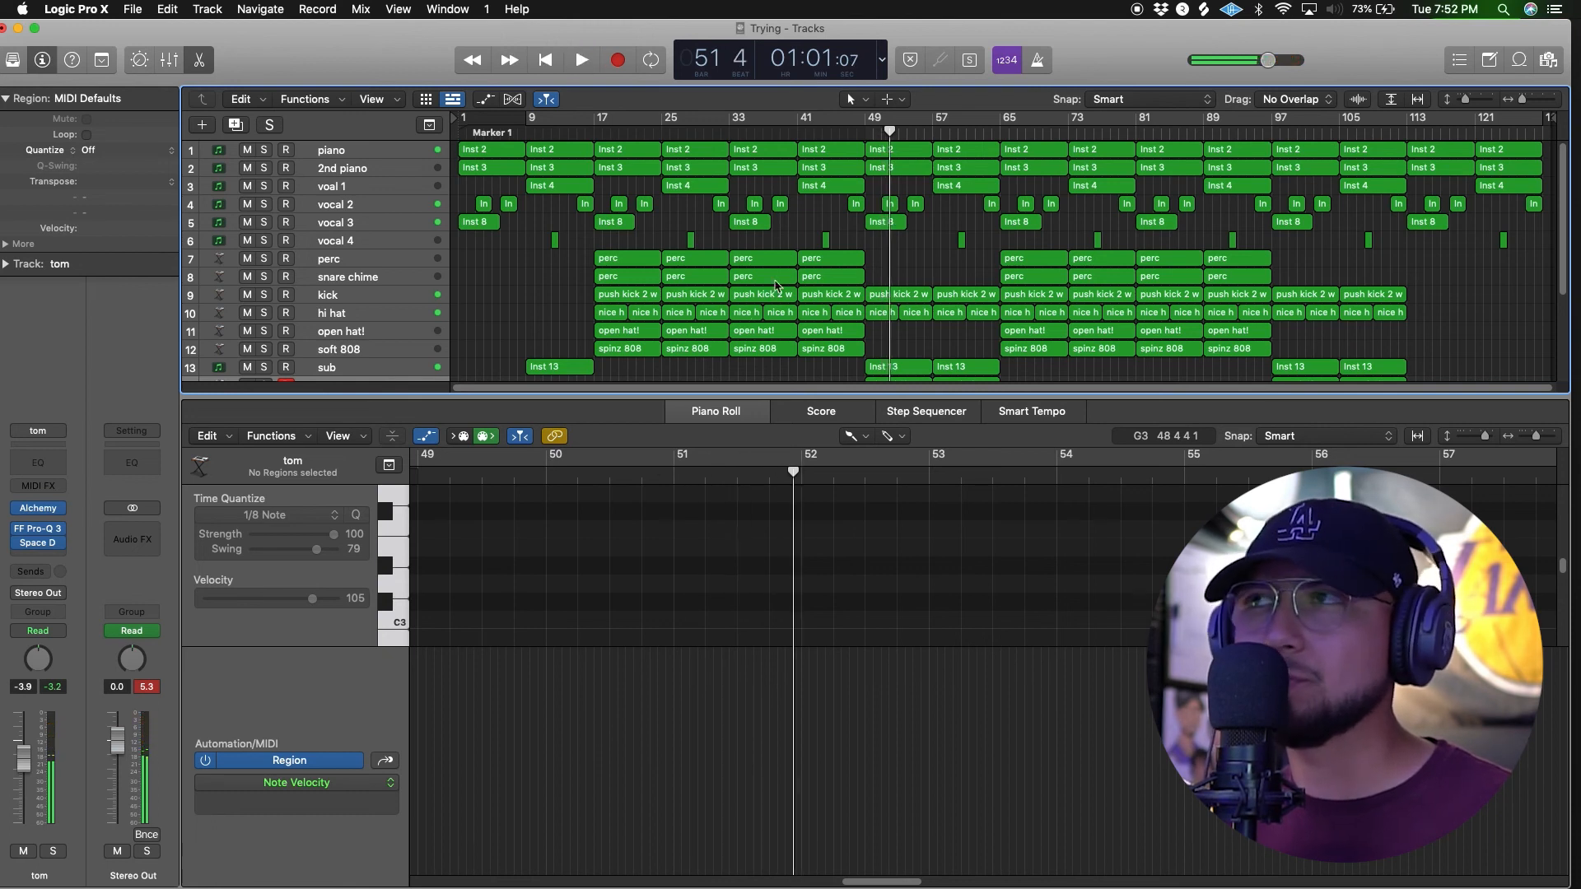
- Replay the full mix from bar 49 and open the tom track's first perc region in the Piano Roll
left_click(866, 133)
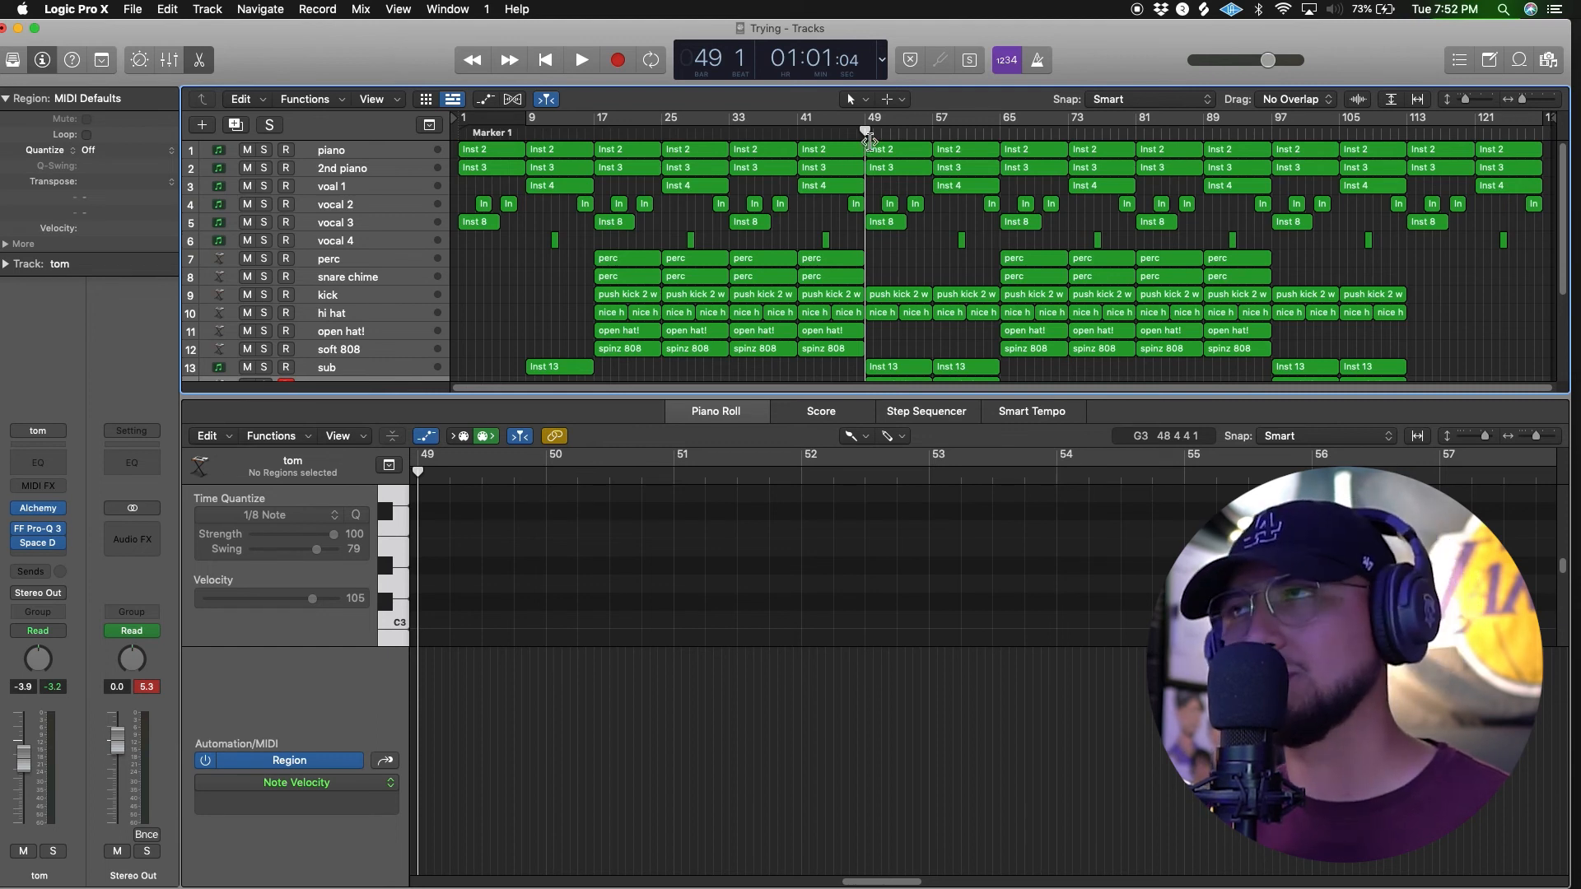
key("space")
scroll(725, 333, "down", 3)
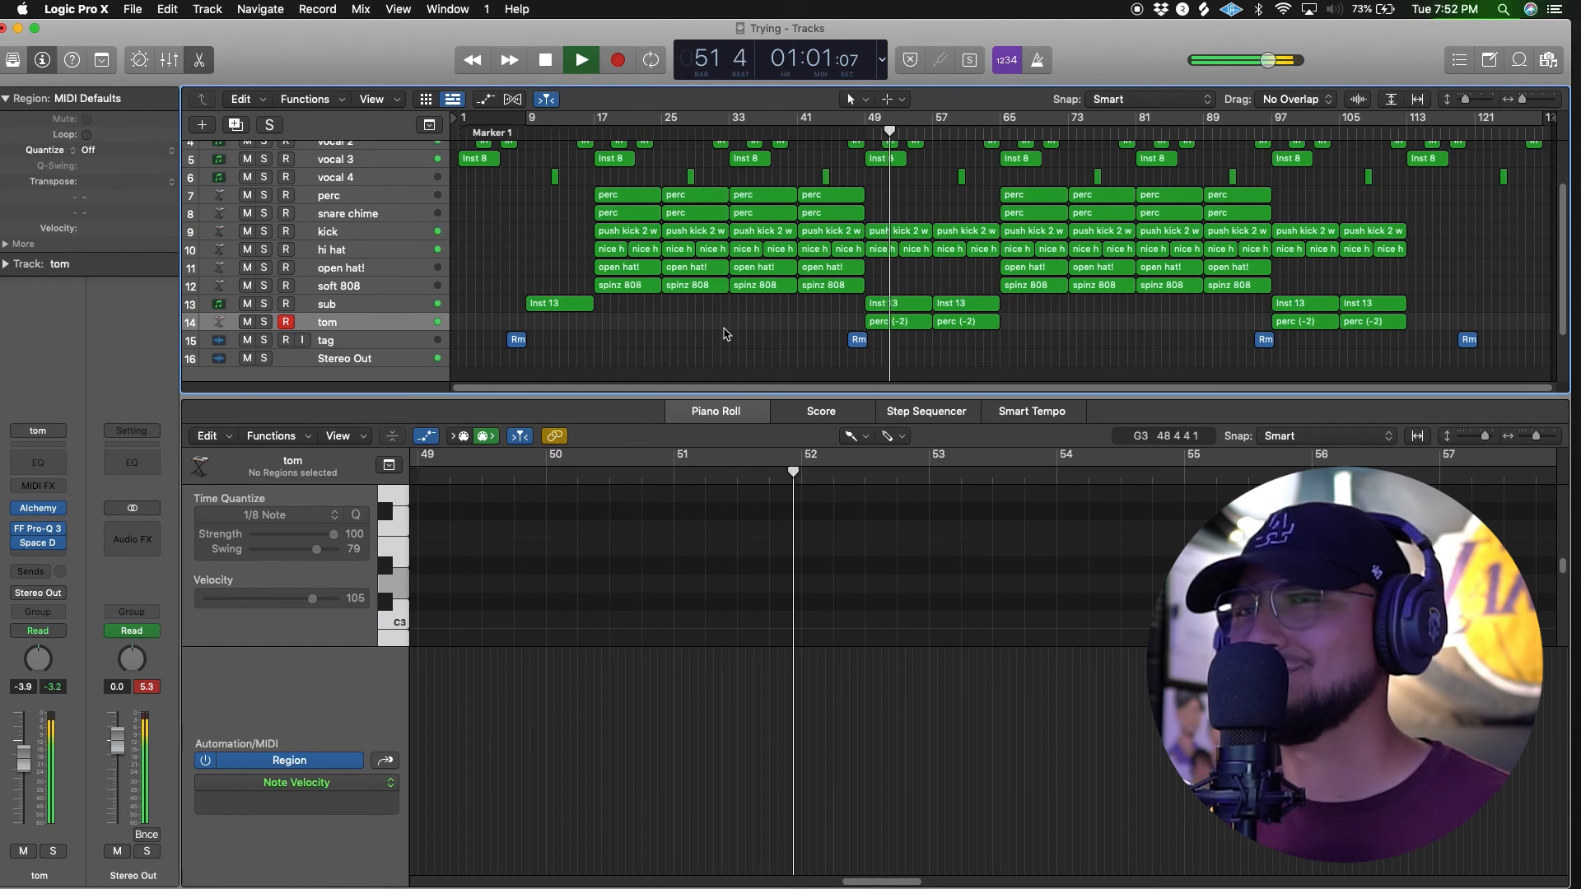
left_click(893, 322)
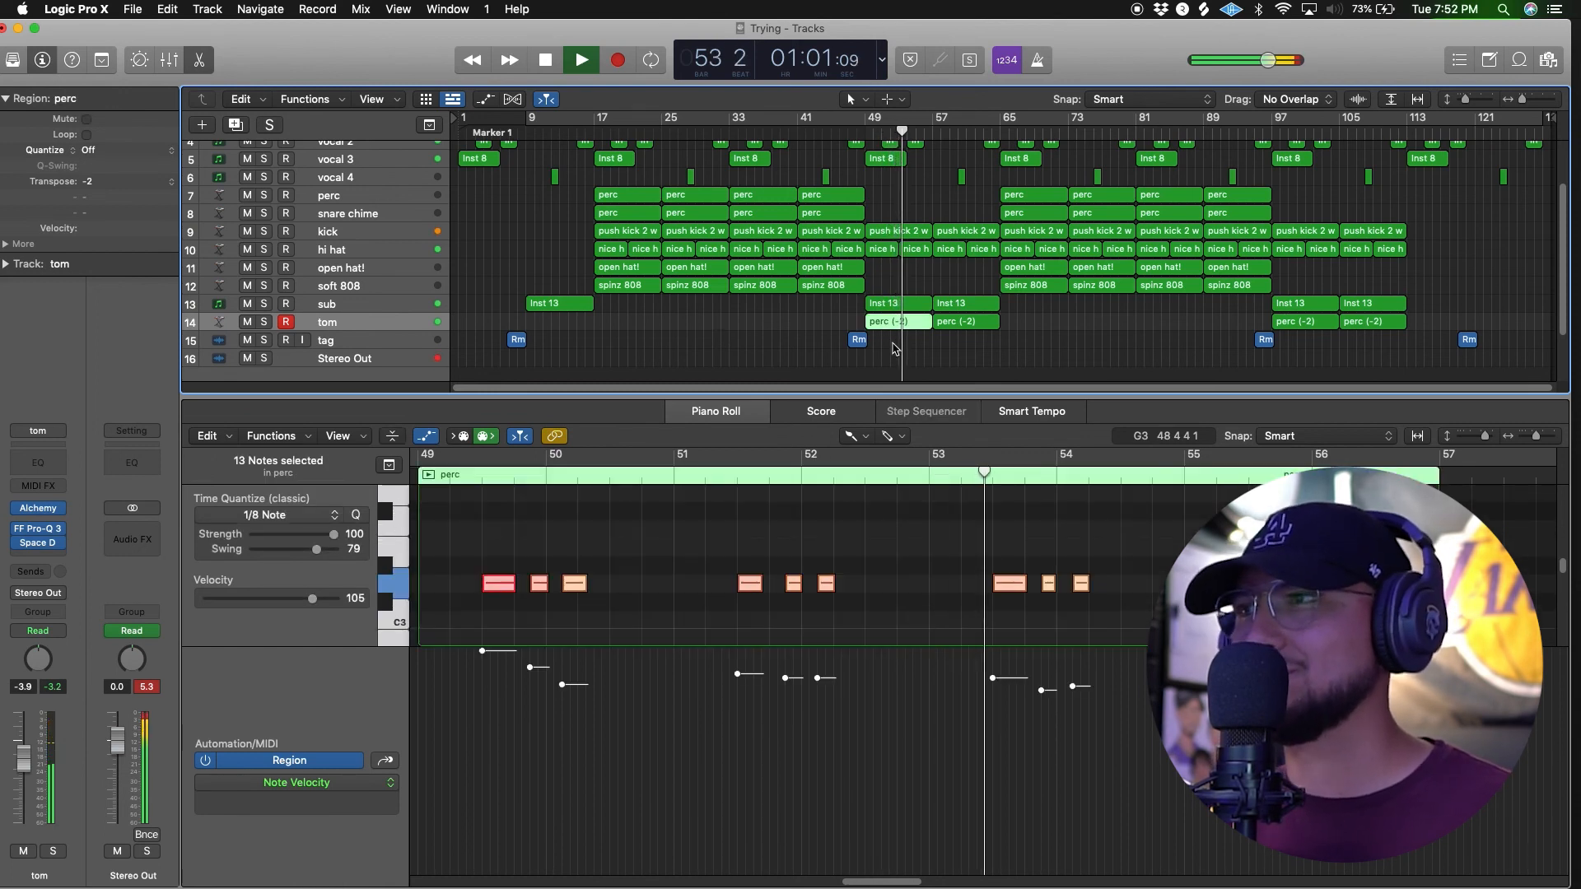